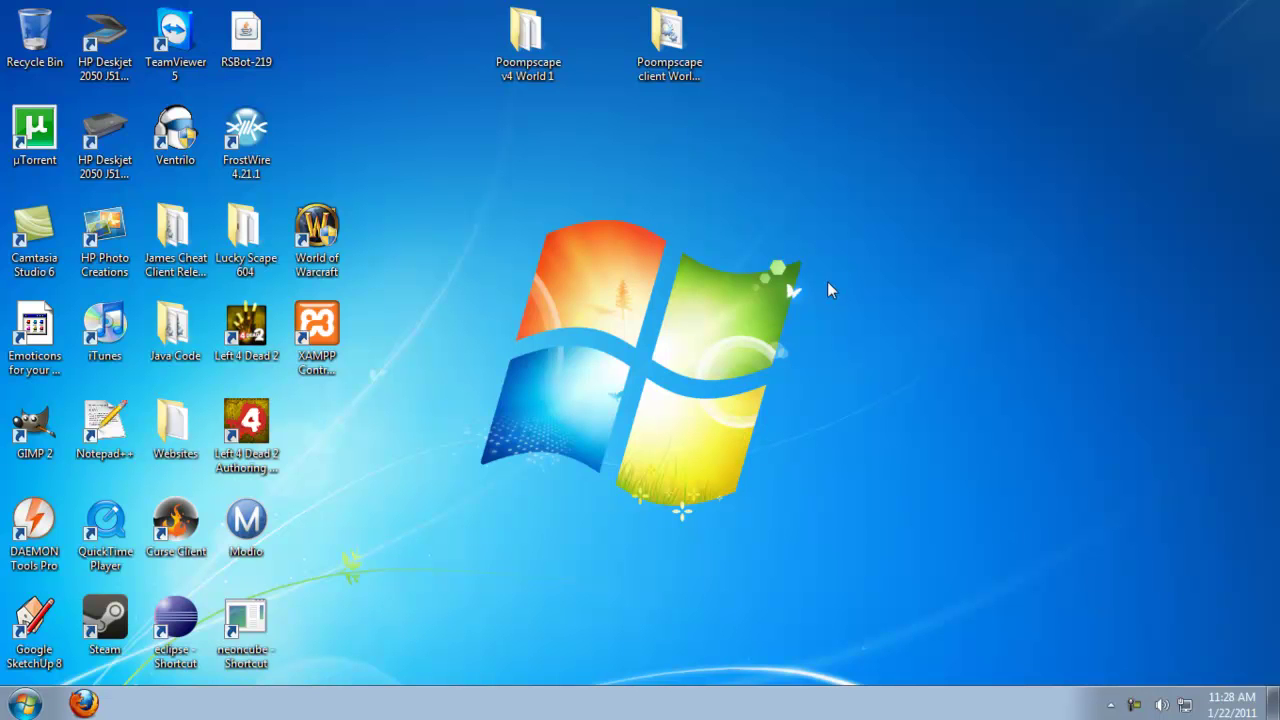
Open the ~Compiler batch file from Poompscape v4 World 1 in Notepad and check its jdk1.6.0 path.
{"action": "double_click", "coordinate": [517, 60]}
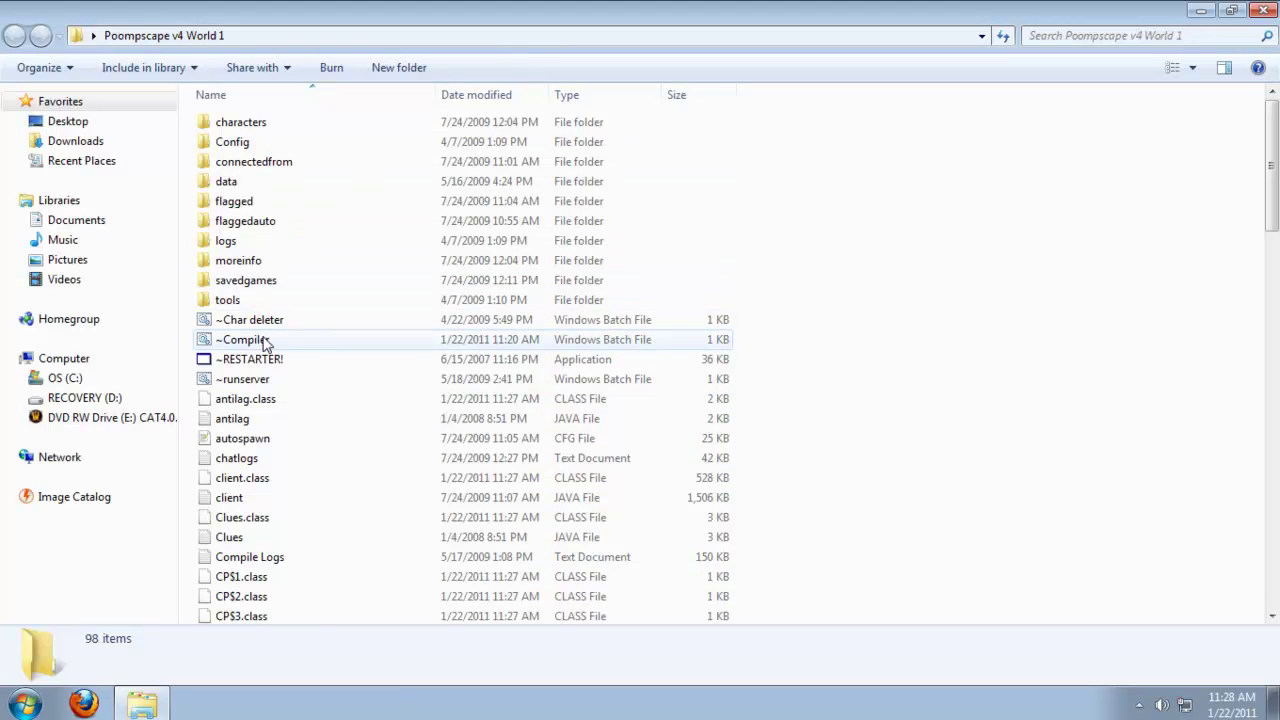
{"action": "left_click", "coordinate": [265, 341]}
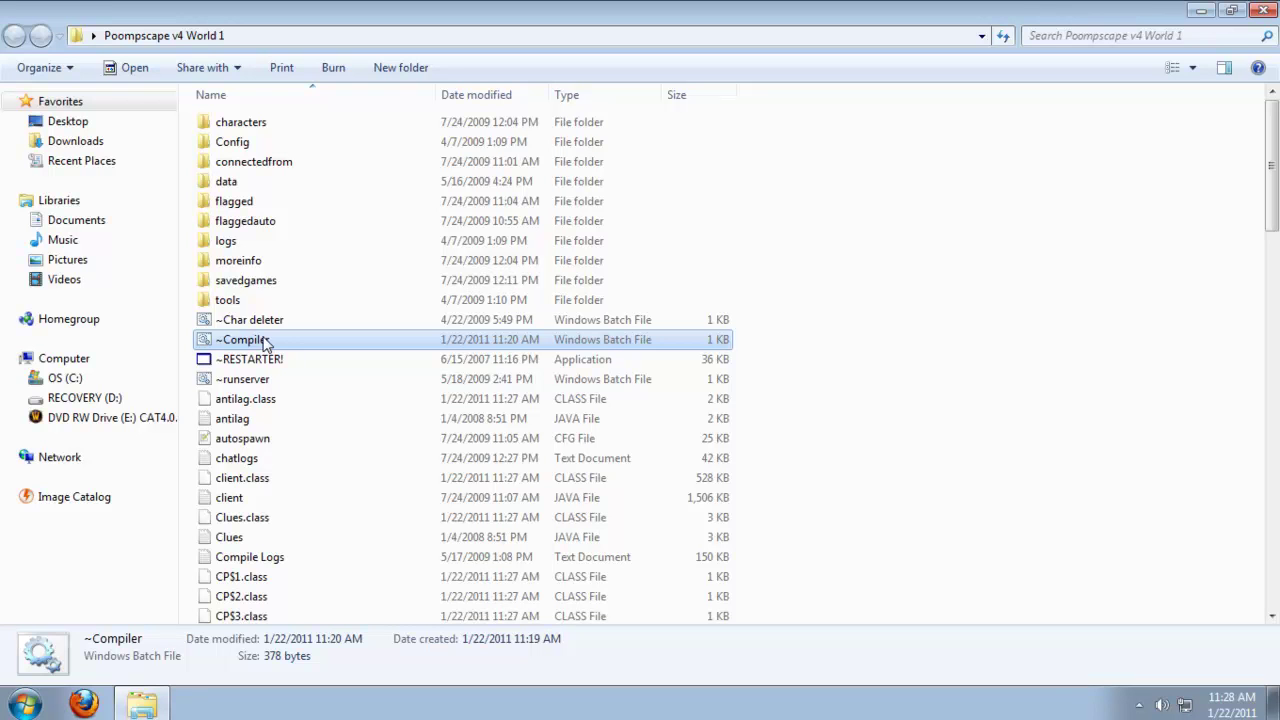
{"action": "right_click", "coordinate": [265, 341]}
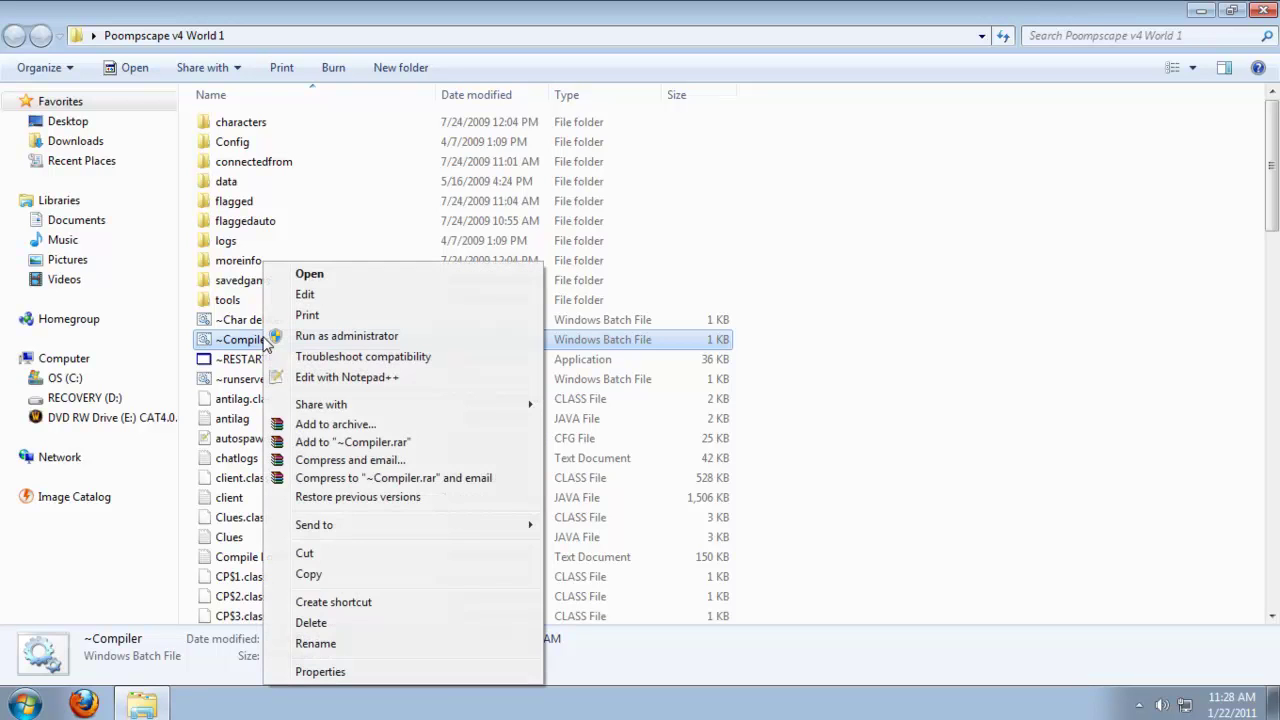
{"action": "left_click", "coordinate": [305, 294]}
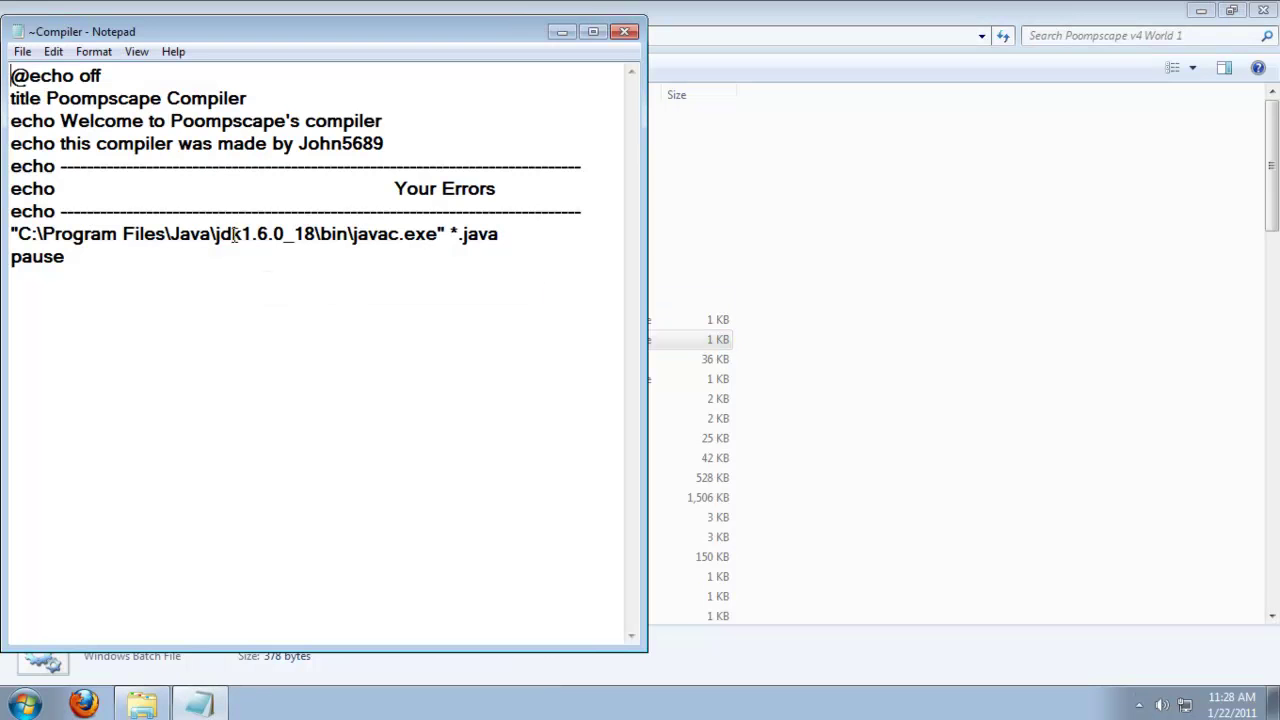
{"action": "left_click_drag", "start_coordinate": [220, 234], "coordinate": [284, 236]}
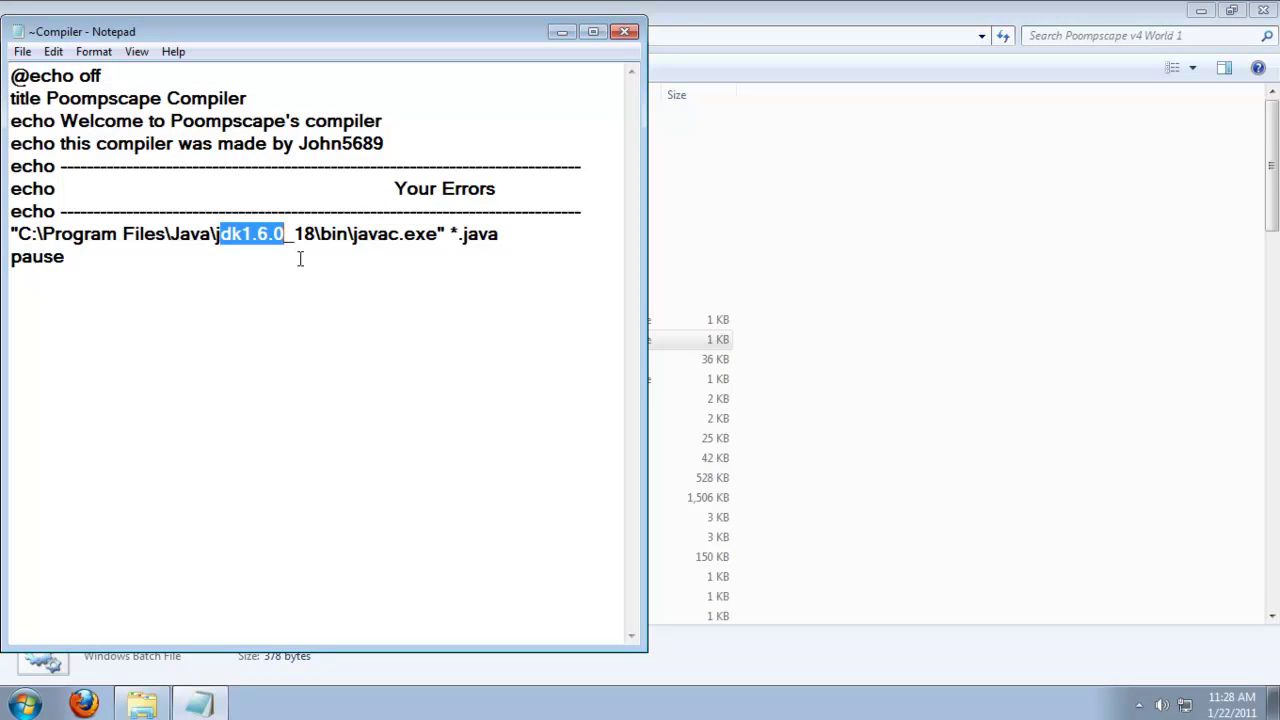
{"action": "left_click", "coordinate": [83, 704]}
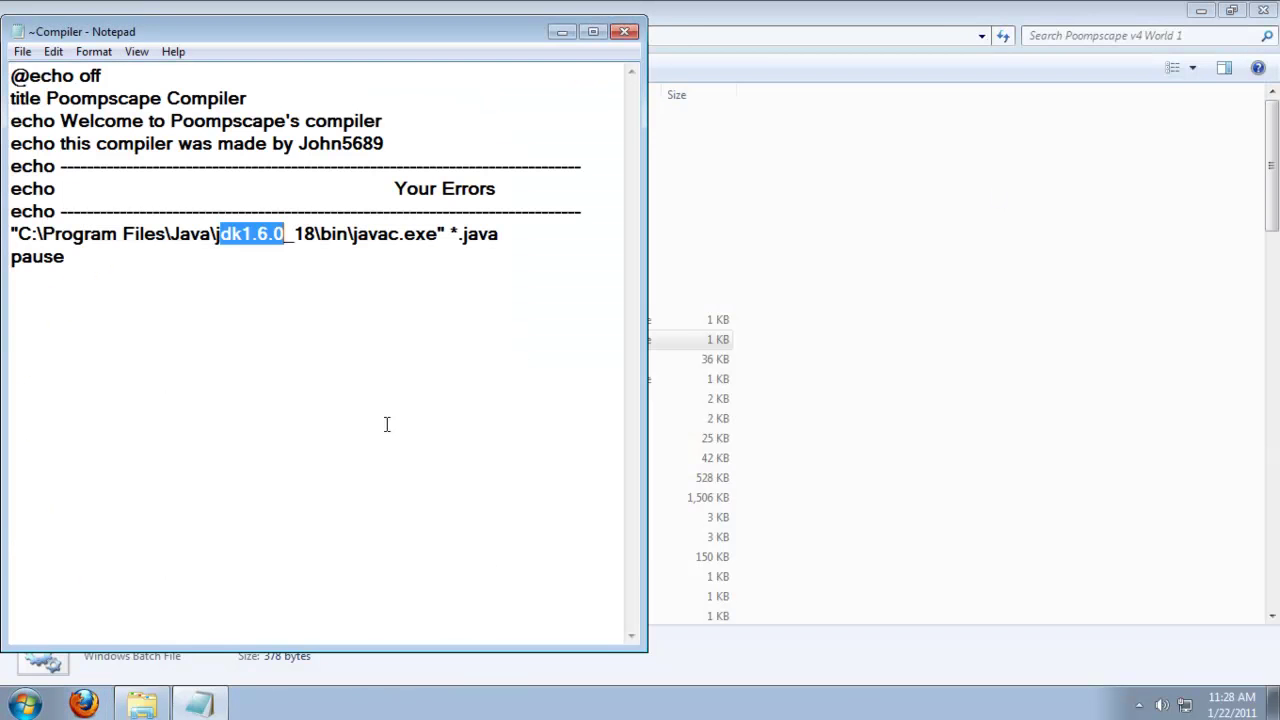
Browse to C:\Program Files\Java to confirm the installed JDK folder is jdk1.6.0_18.
{"action": "left_click", "coordinate": [28, 702]}
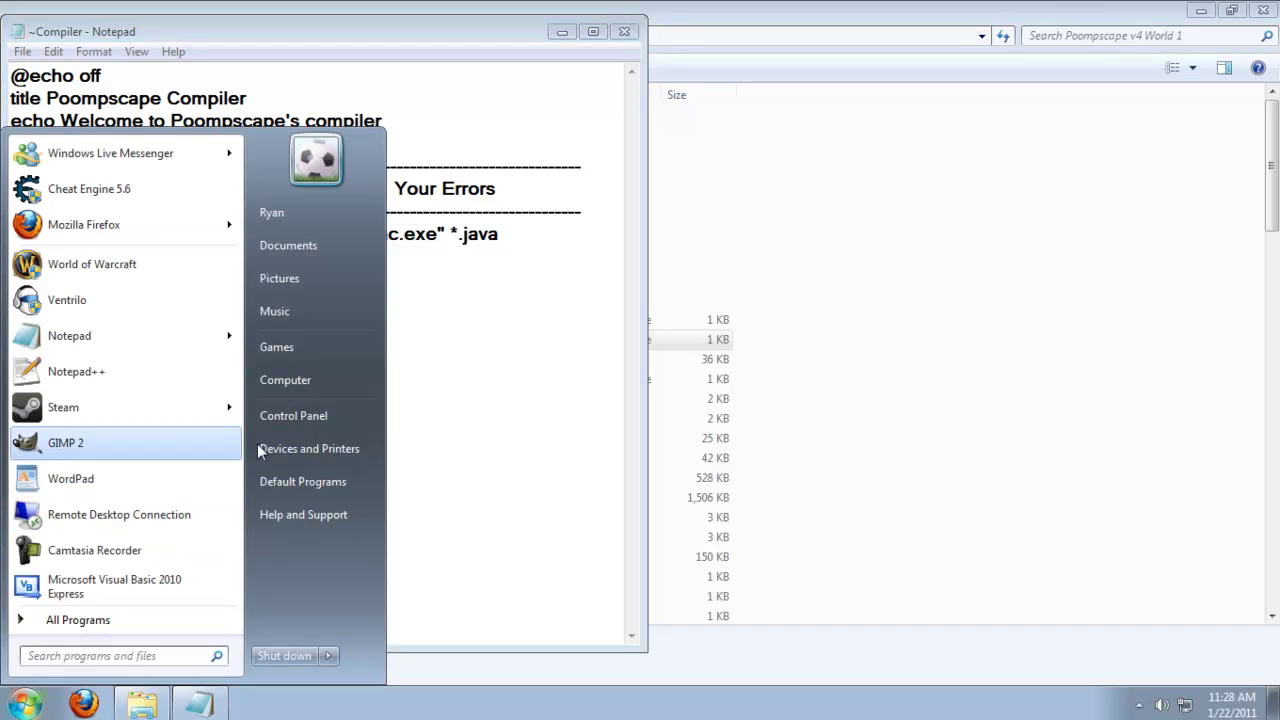
{"action": "left_click", "coordinate": [295, 381]}
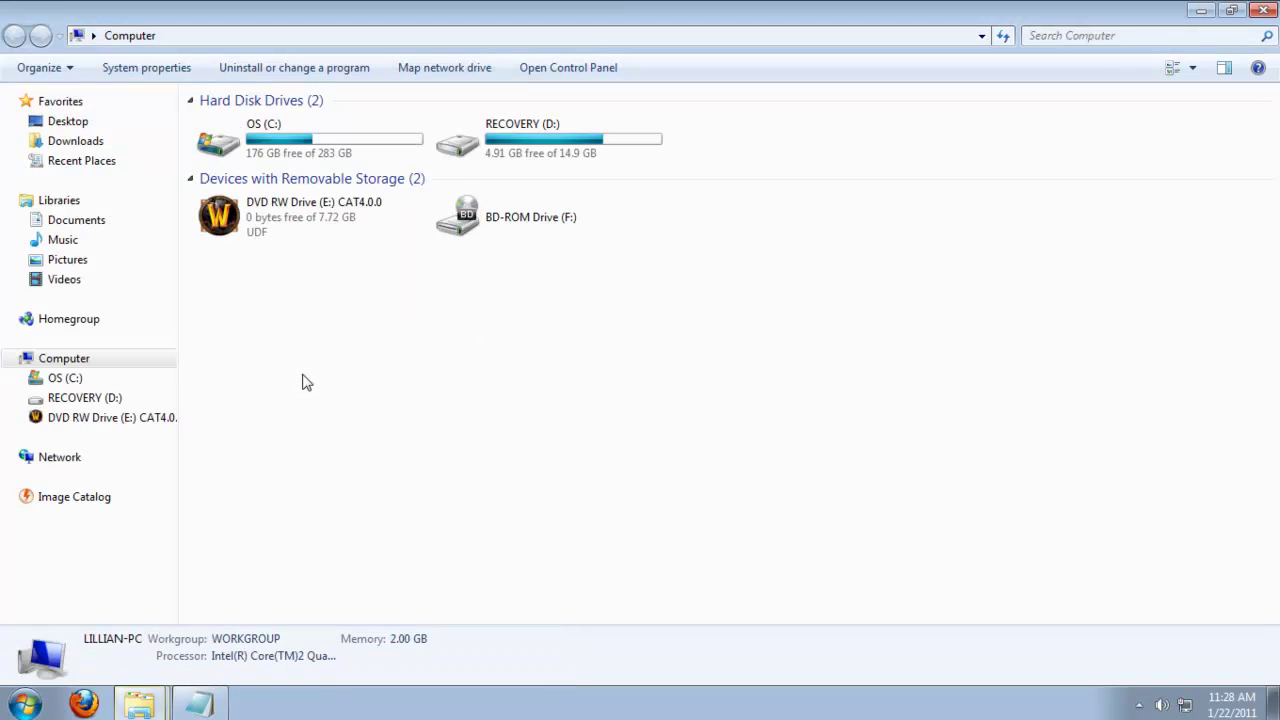
{"action": "double_click", "coordinate": [325, 155]}
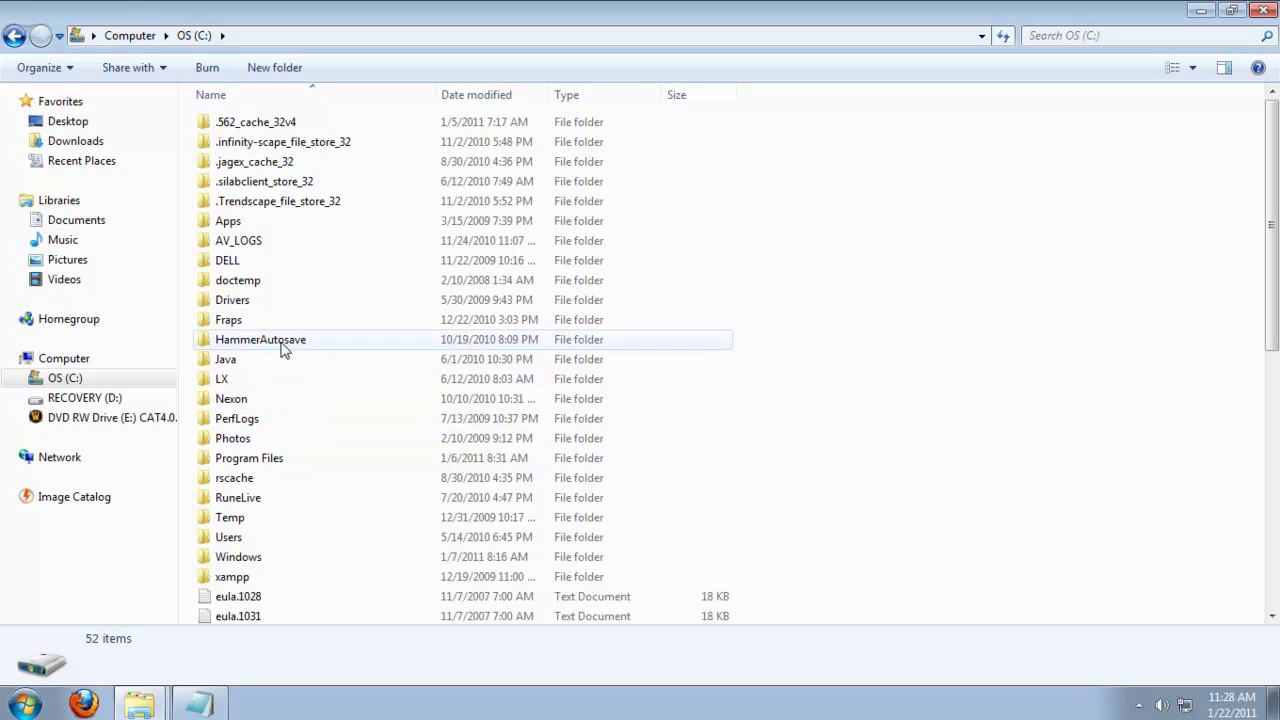
{"action": "double_click", "coordinate": [275, 460]}
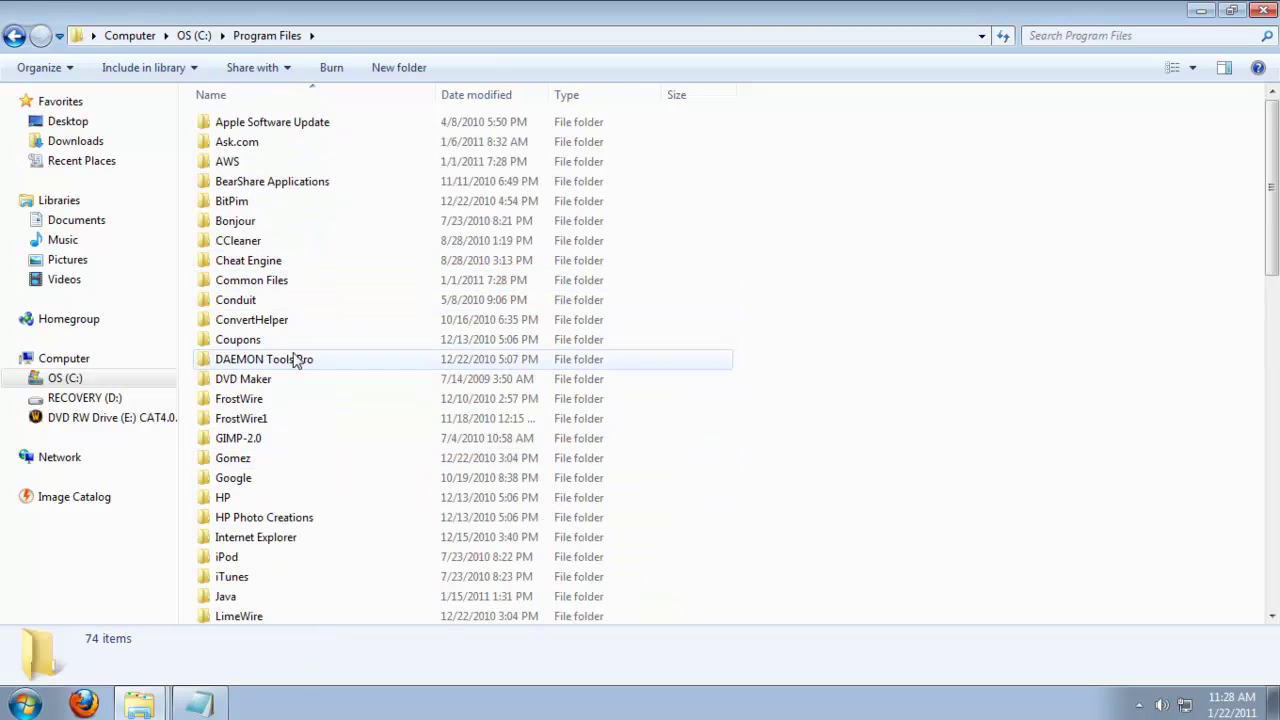
{"action": "double_click", "coordinate": [302, 598]}
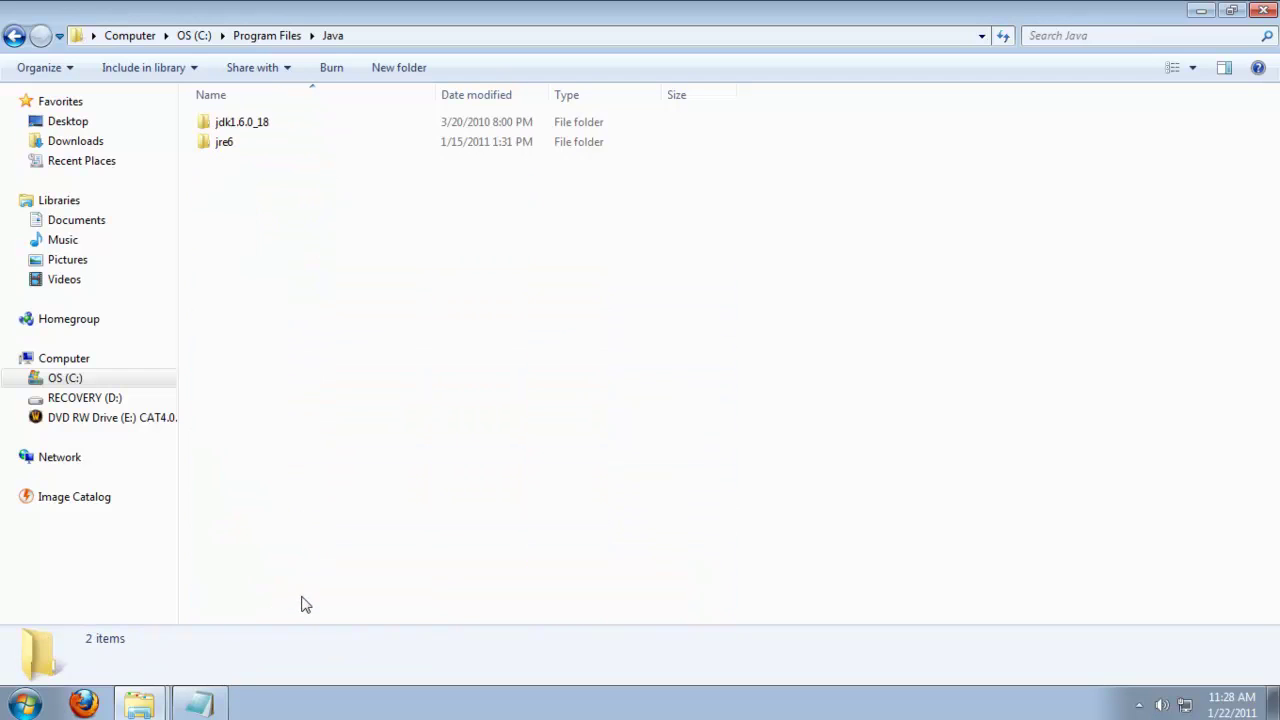
{"action": "left_click", "coordinate": [275, 131]}
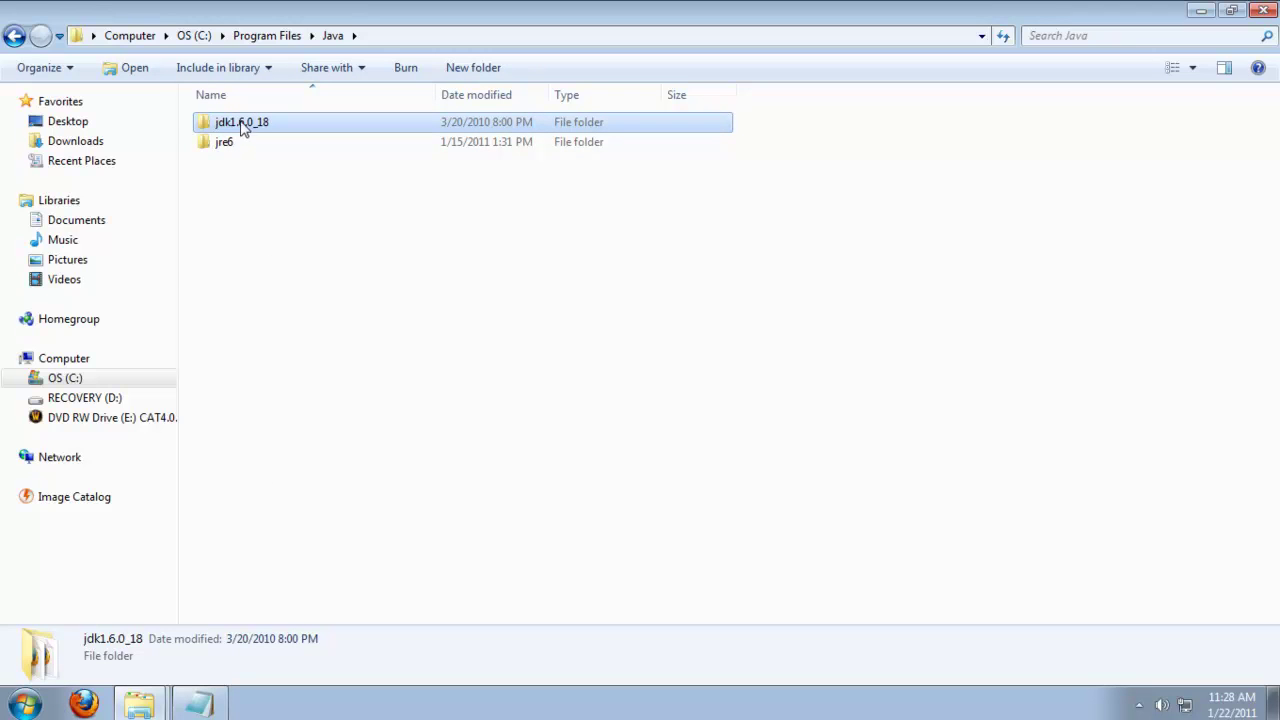
Back in Notepad, edit the JDK version digits at the end of the javac path.
{"action": "left_click", "coordinate": [199, 704]}
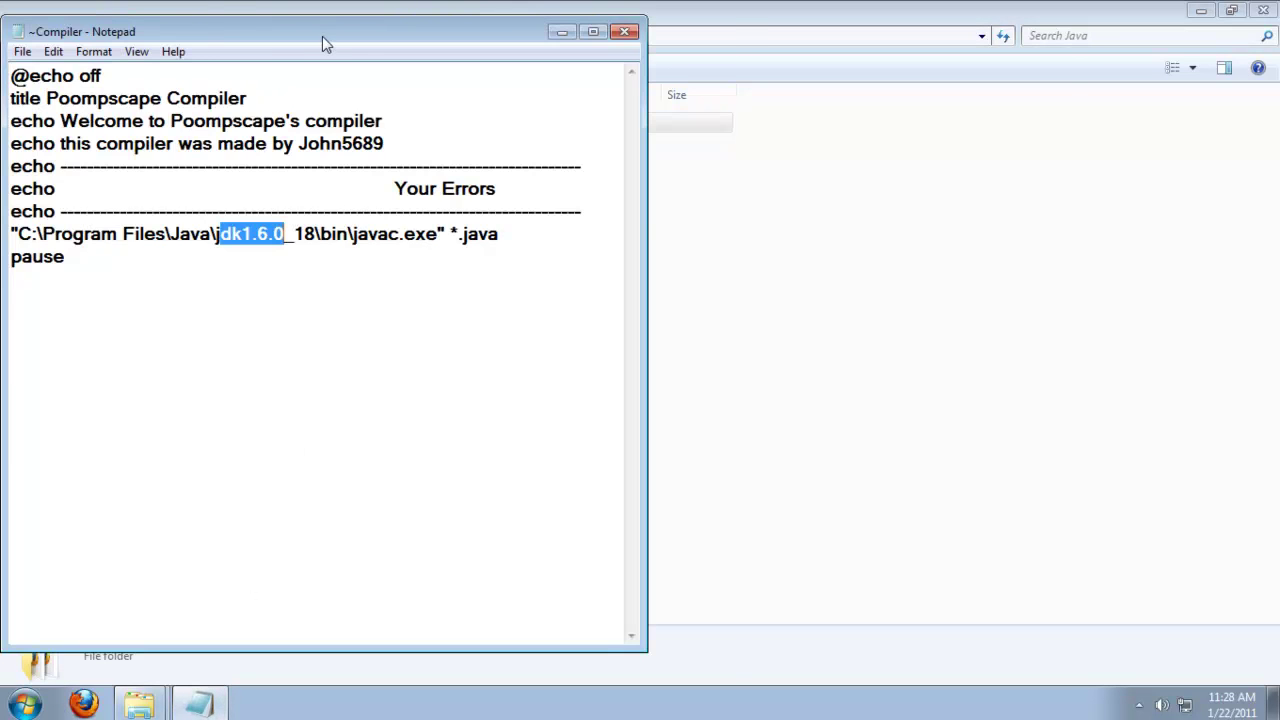
{"action": "left_click_drag", "start_coordinate": [322, 36], "coordinate": [728, 68]}
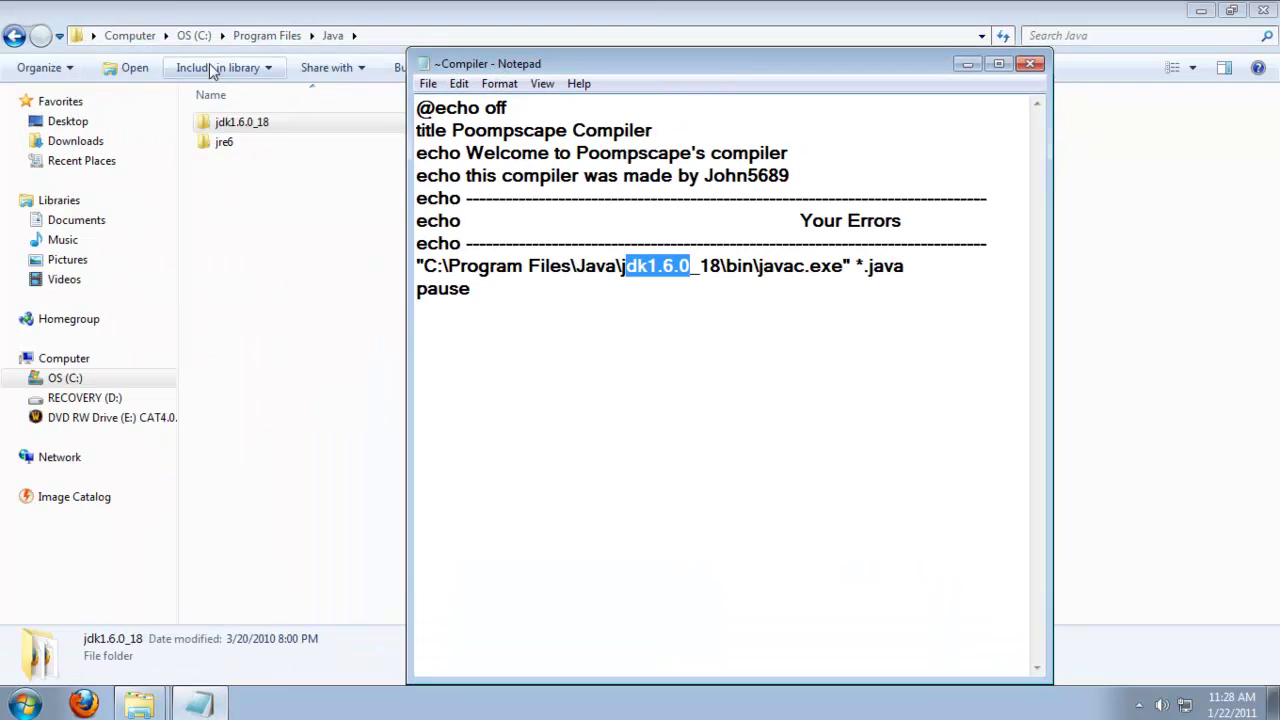
{"action": "left_click", "coordinate": [726, 267]}
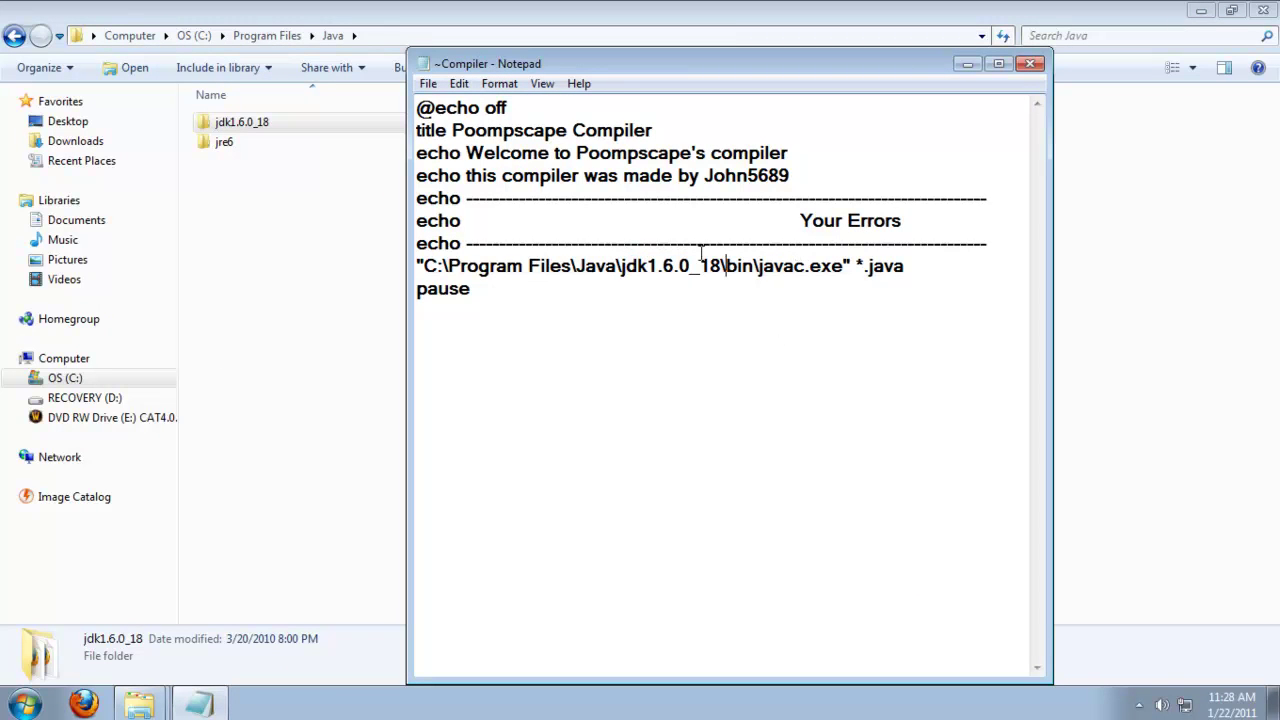
{"action": "key", "text": "BackSpace"}
{"action": "type", "text": "6"}
{"action": "key", "text": "BackSpace"}
{"action": "type", "text": "2"}
{"action": "key", "text": "BackSpace"}
{"action": "type", "text": "7"}
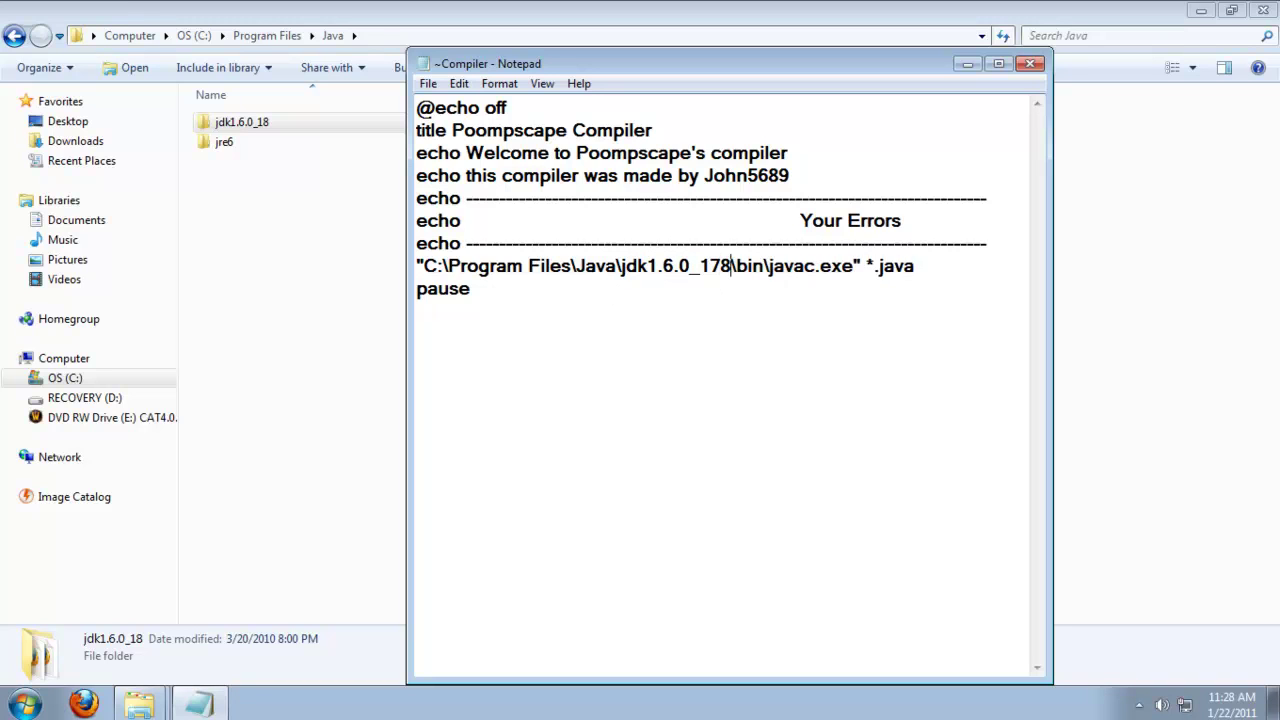
{"action": "key", "text": "BackSpace"}
Finish the javac path as jdk1.6.0_18, close Notepad, and return to the Poompscape v4 World 1 folder.
{"action": "type", "text": "8"}
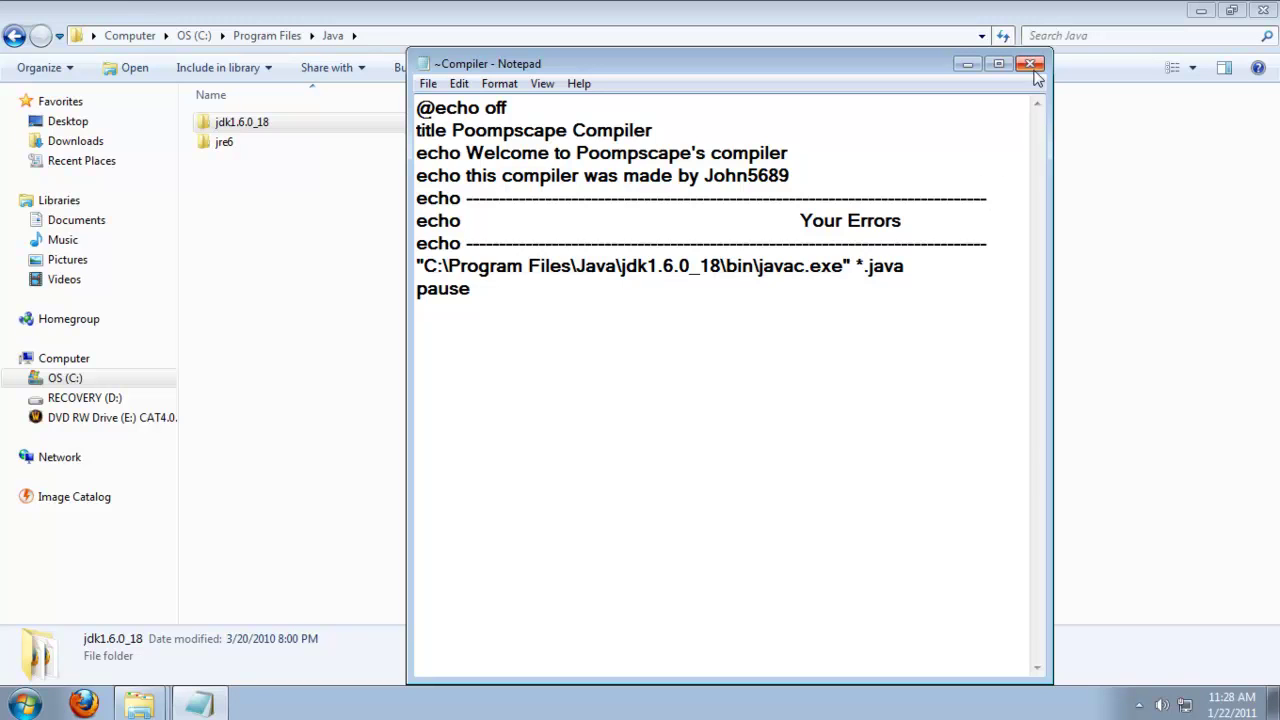
{"action": "left_click", "coordinate": [1030, 63]}
{"action": "mouse_move", "coordinate": [160, 706]}
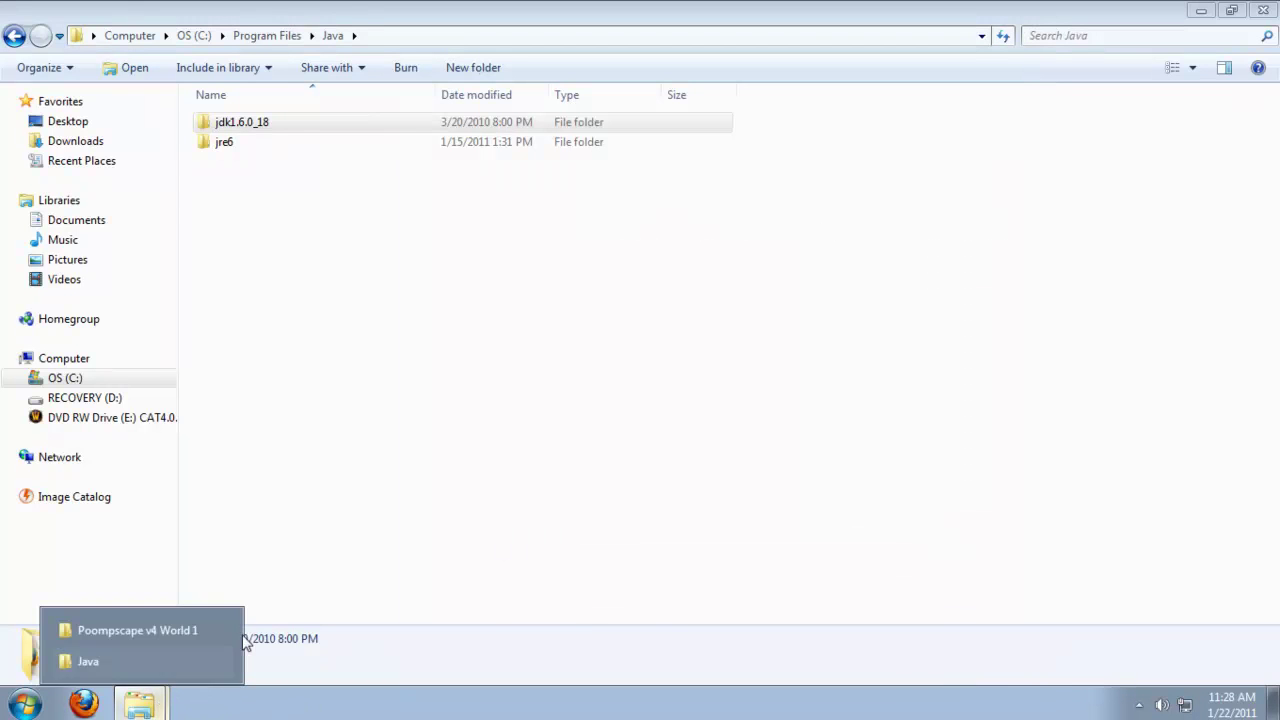
{"action": "left_click", "coordinate": [170, 632]}
Run ~Compiler to recompile the server, then close both Explorer windows.
{"action": "double_click", "coordinate": [279, 340]}
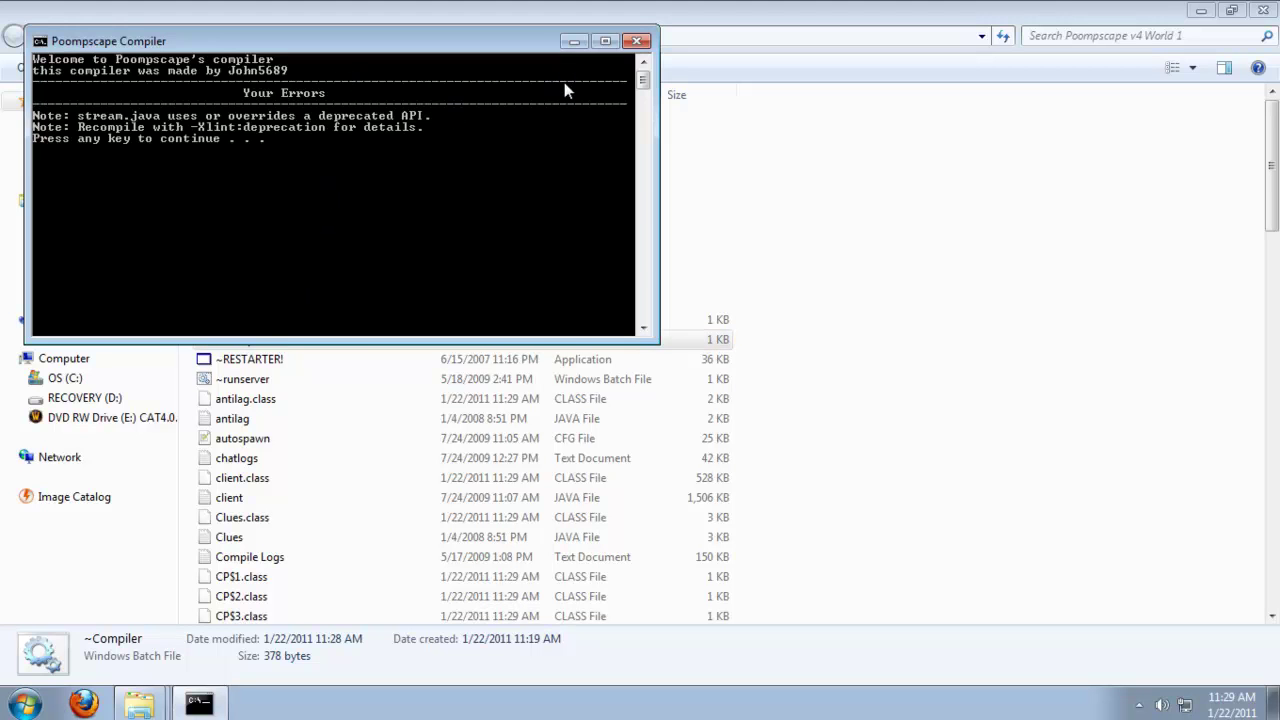
{"action": "key", "text": "Return"}
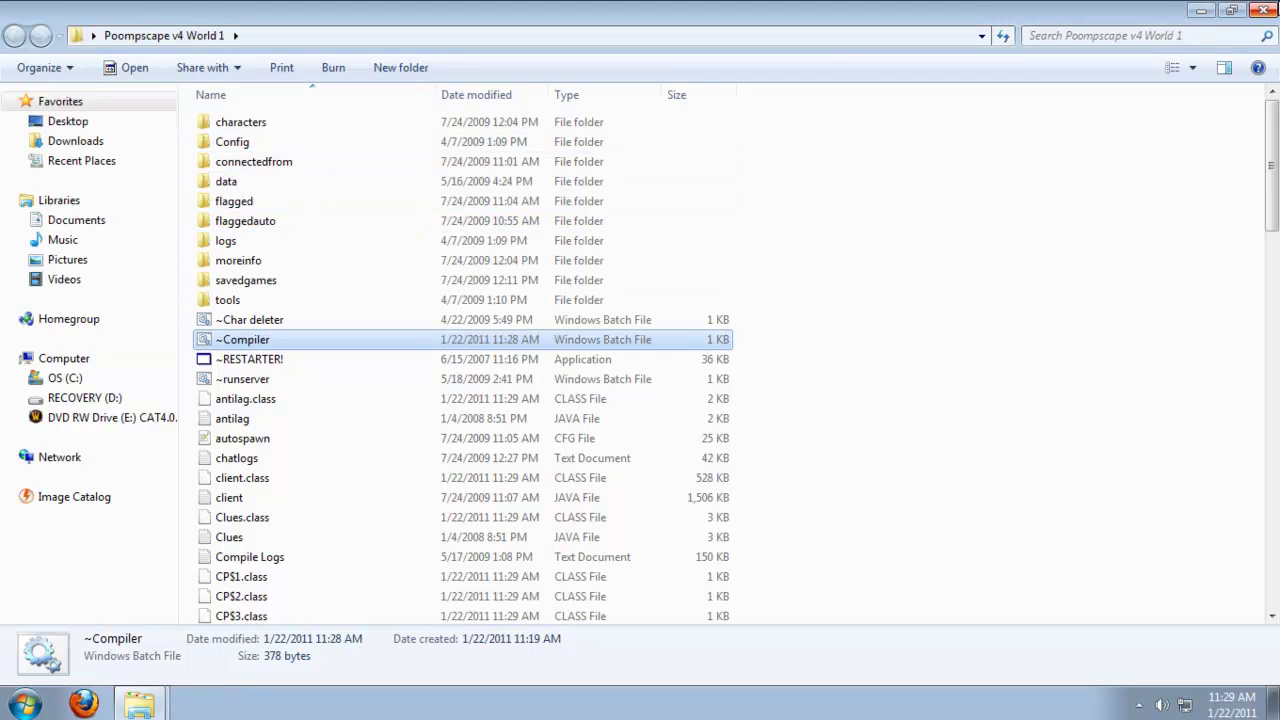
{"action": "left_click", "coordinate": [1268, 10]}
{"action": "left_click", "coordinate": [1274, 10]}
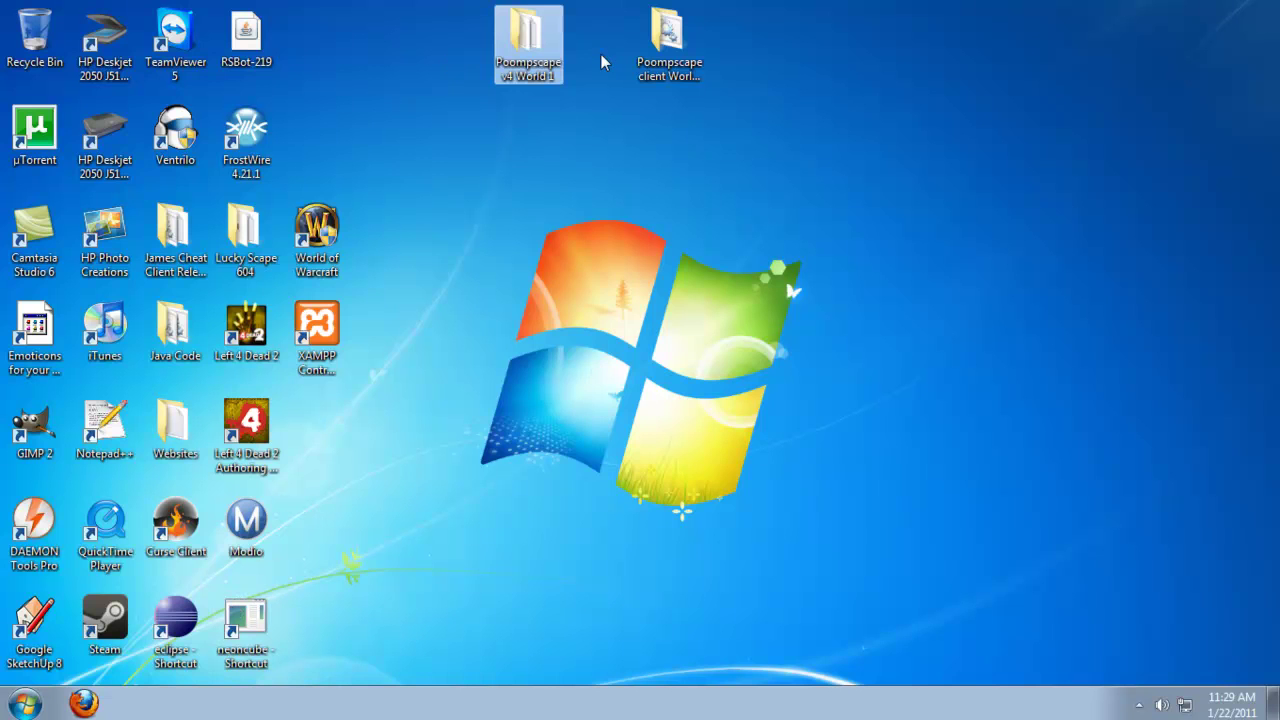
Launch Firefox and go to no-ip.com.
{"action": "left_click", "coordinate": [84, 703]}
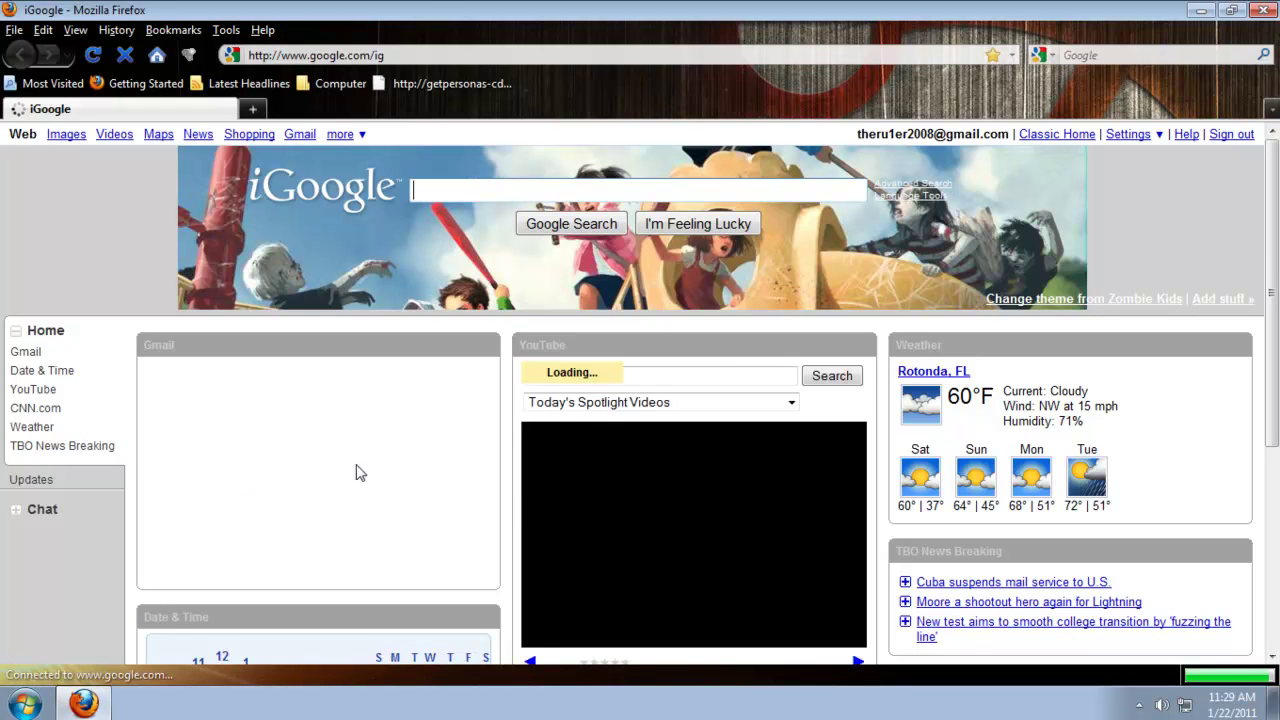
{"action": "left_click", "coordinate": [358, 55]}
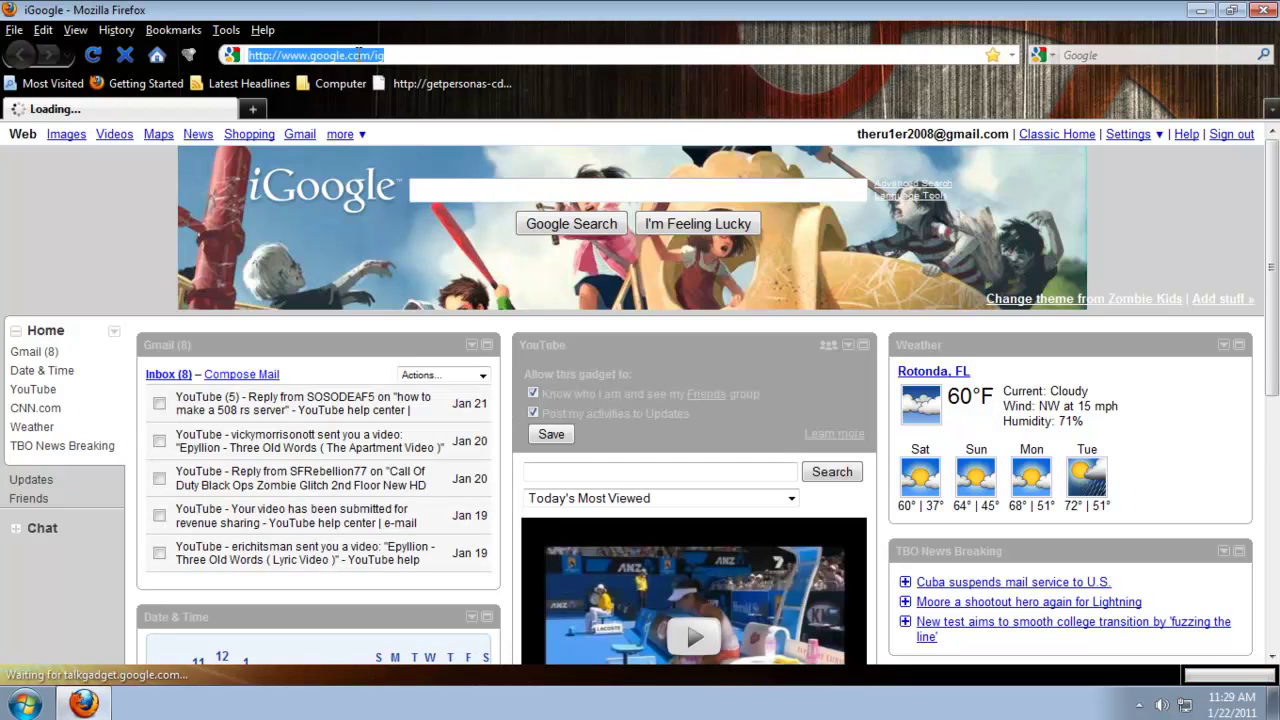
{"action": "type", "text": "no-ip.com"}
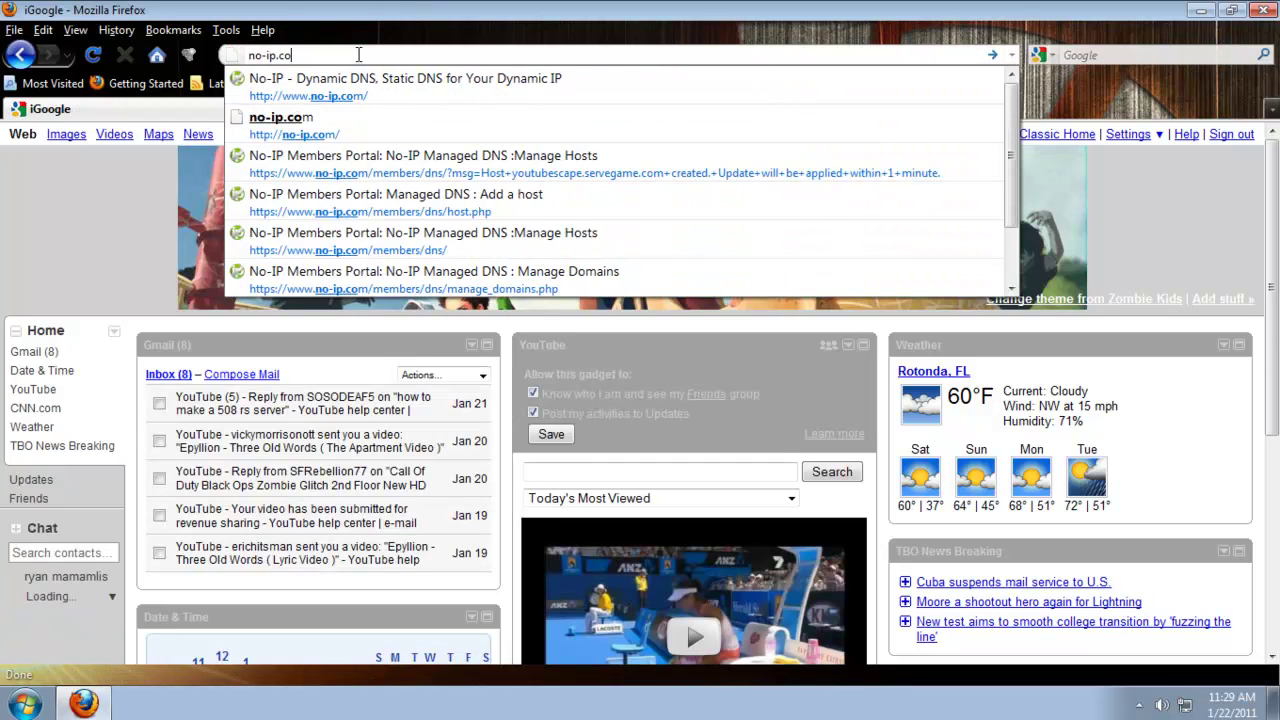
{"action": "key", "text": "Return"}
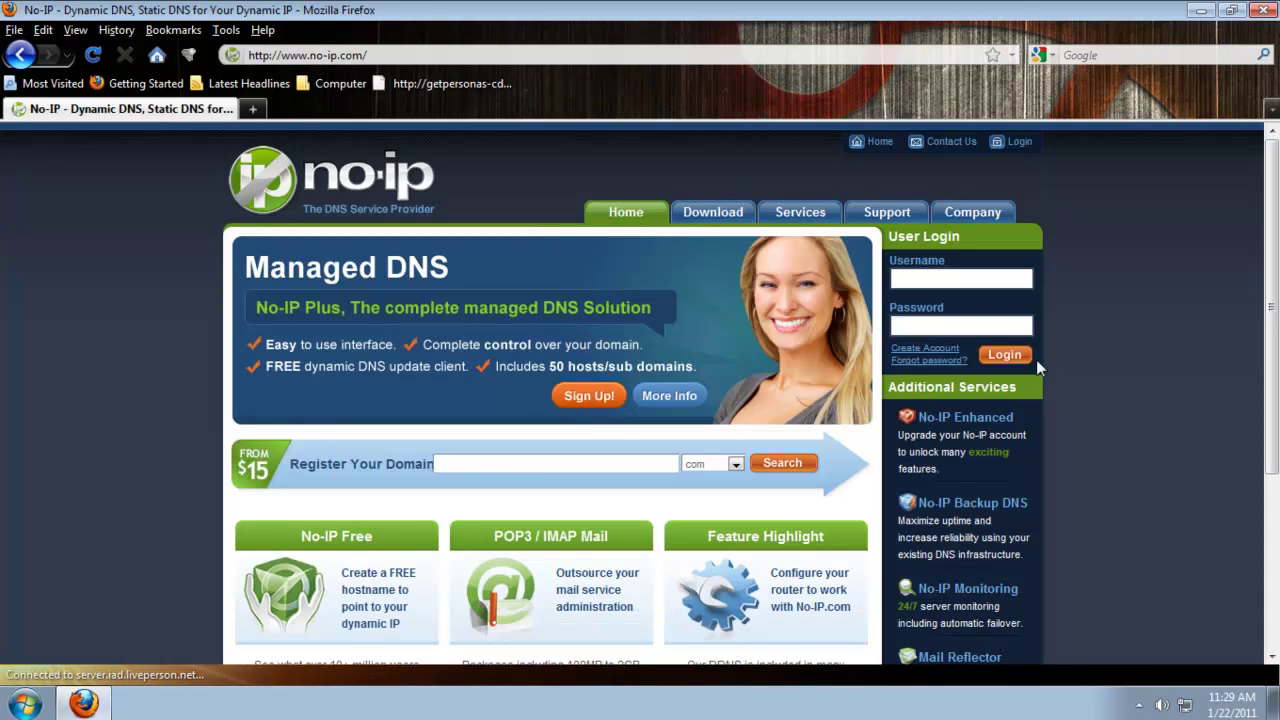
Log in to No-IP using the saved account username.
{"action": "left_click", "coordinate": [966, 281]}
{"action": "type", "text": "r"}
{"action": "left_click", "coordinate": [964, 300]}
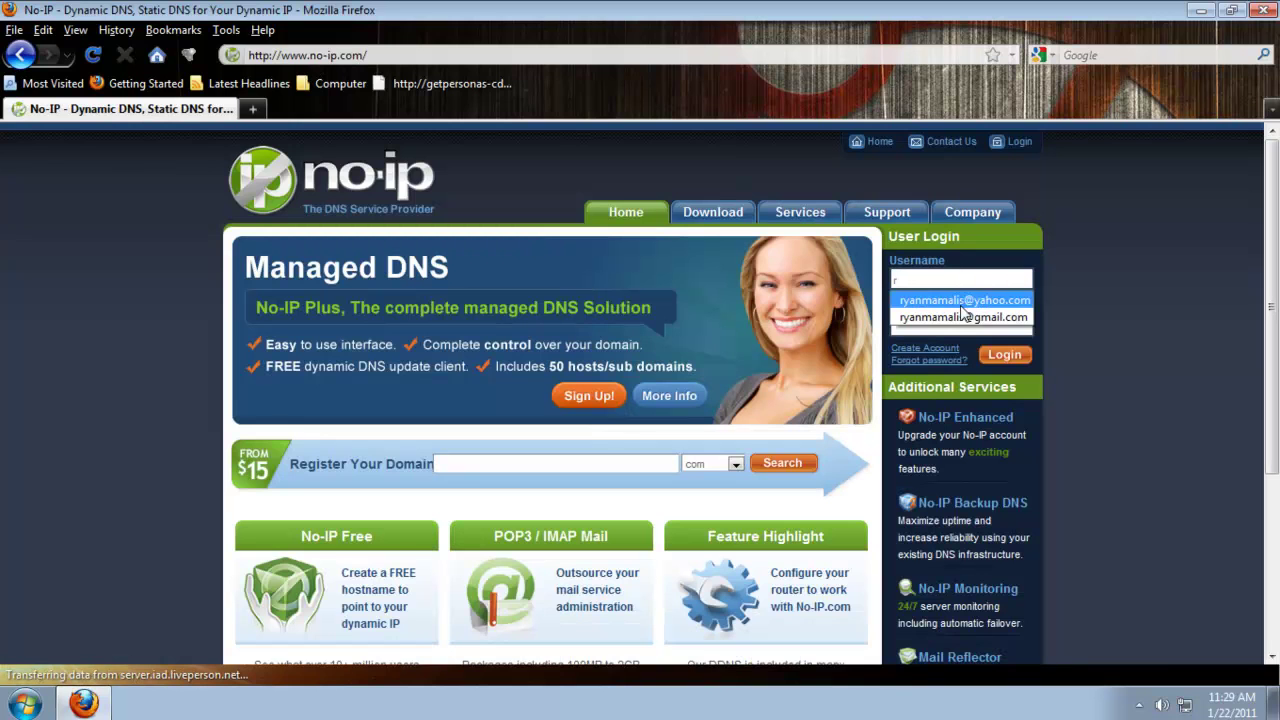
{"action": "left_click", "coordinate": [1026, 355]}
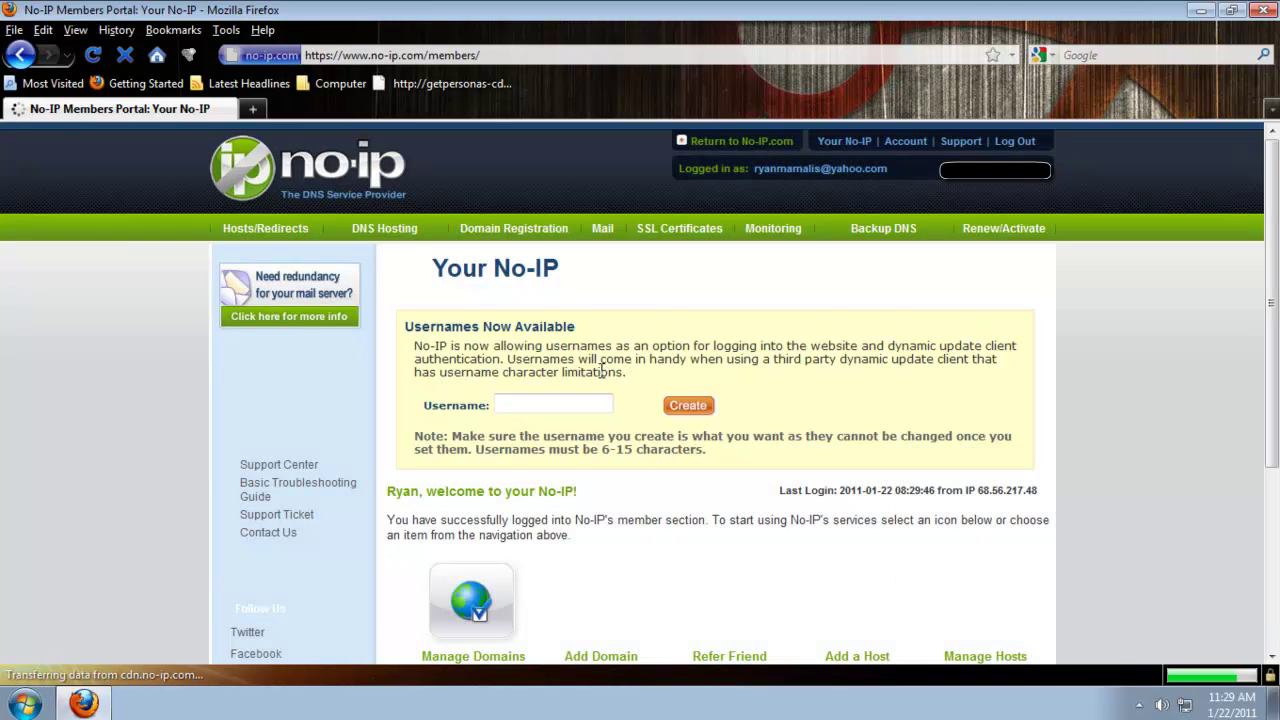
Add a new host with hostname wtfscape on the no-ip.org domain.
{"action": "left_click", "coordinate": [262, 236]}
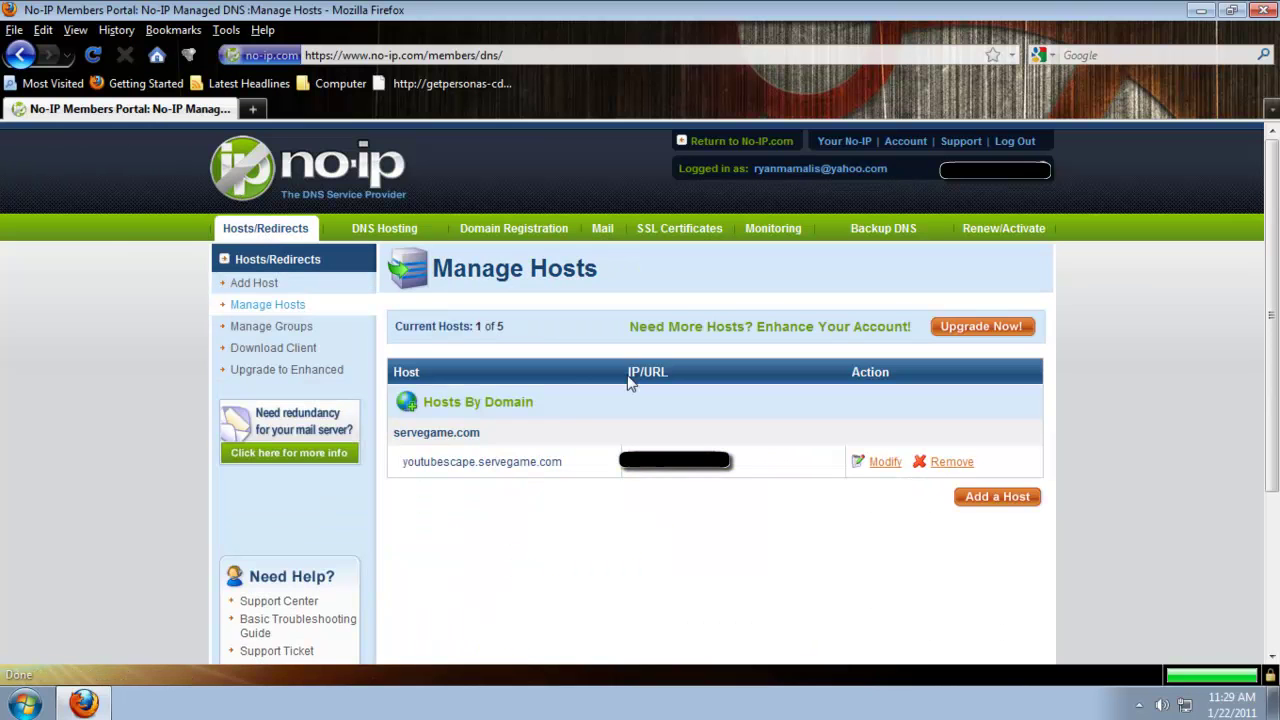
{"action": "left_click", "coordinate": [992, 500]}
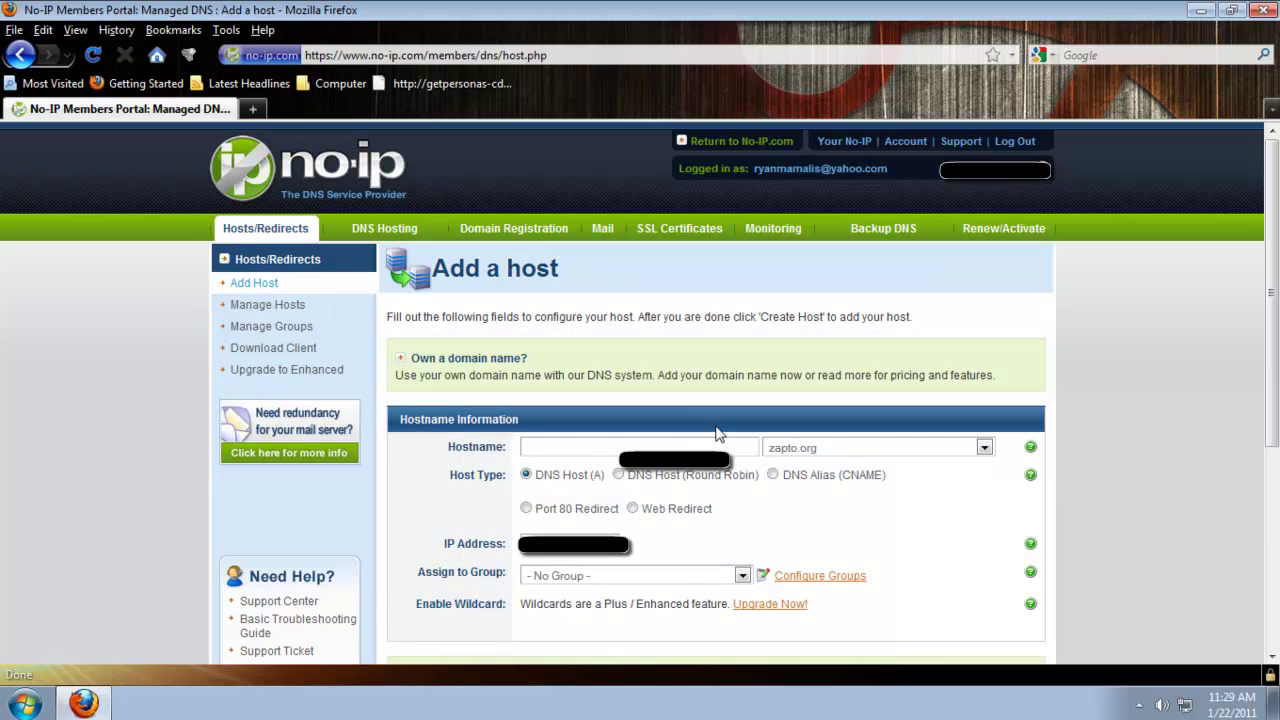
{"action": "left_click", "coordinate": [680, 446]}
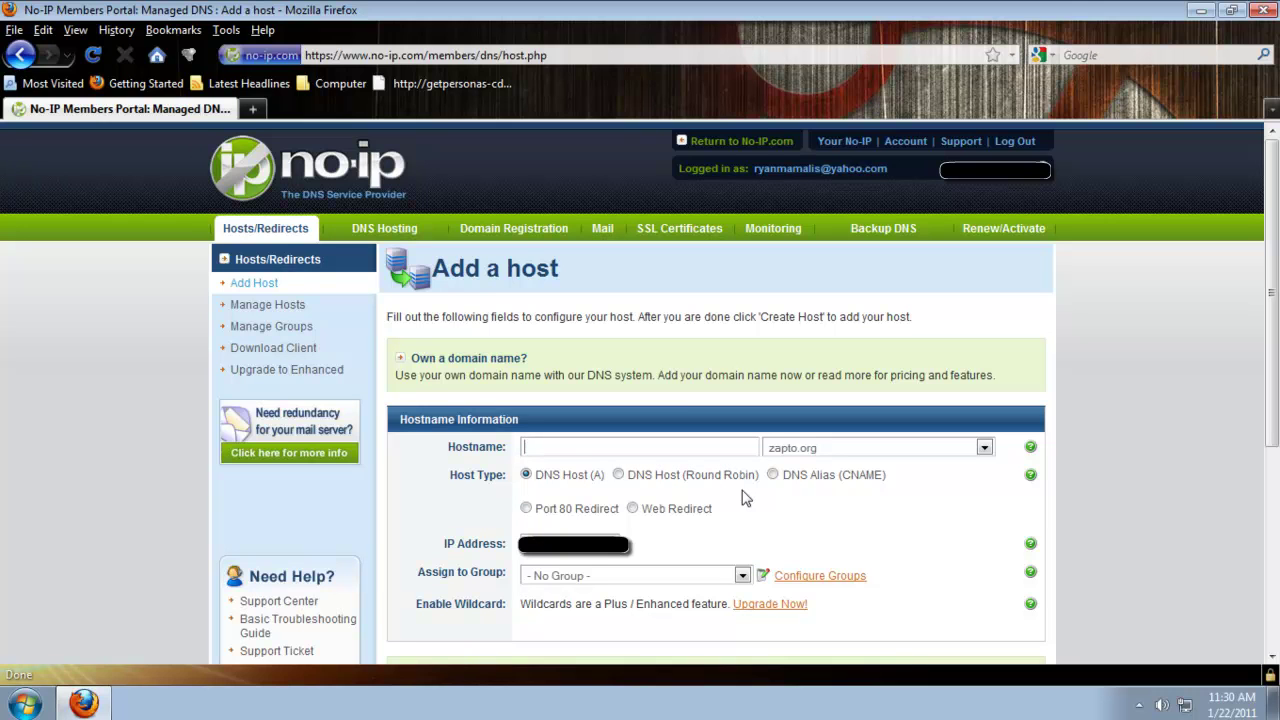
{"action": "type", "text": "wtfscape"}
{"action": "left_click", "coordinate": [818, 448]}
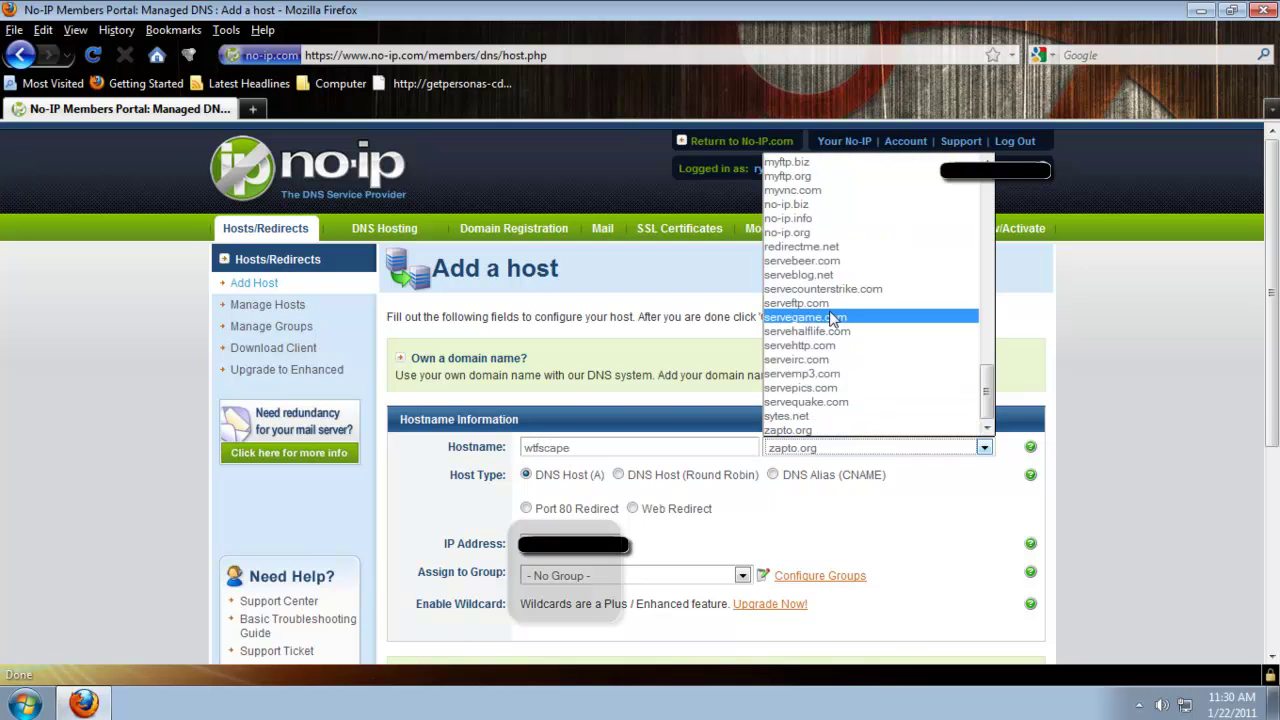
{"action": "scroll", "coordinate": [805, 385], "scroll_direction": "up", "scroll_amount": 1}
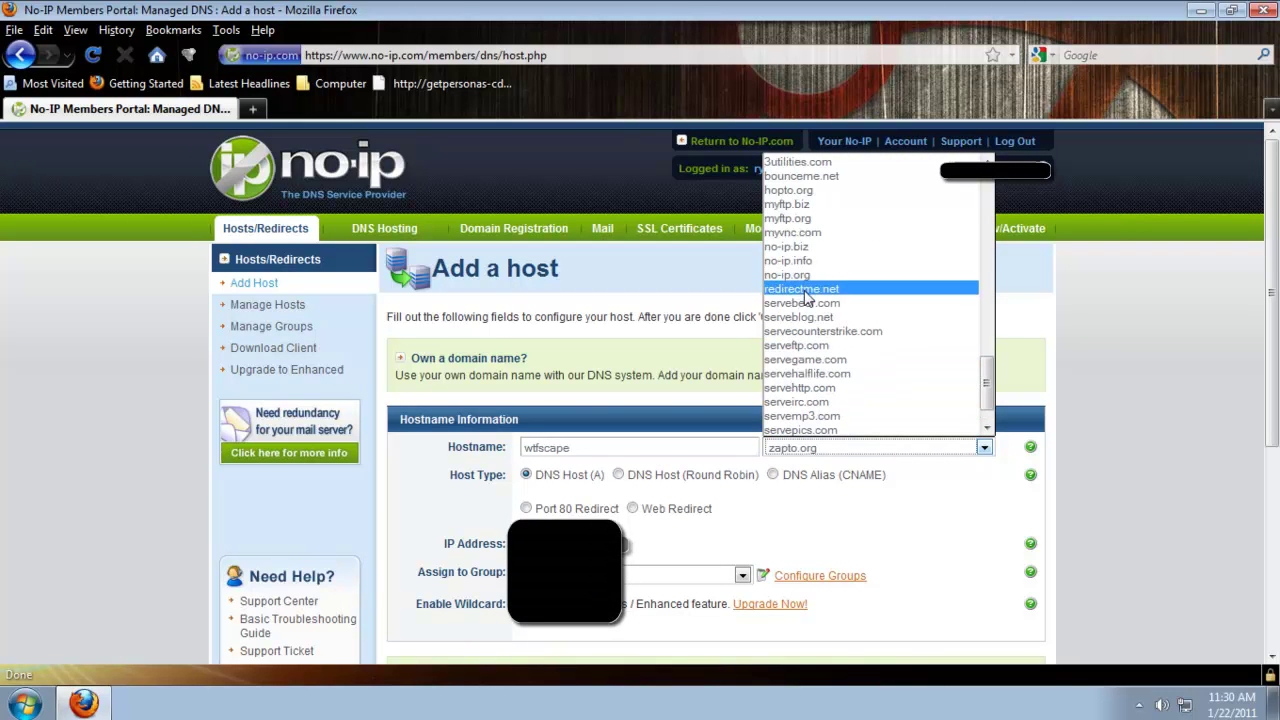
{"action": "left_click", "coordinate": [805, 277]}
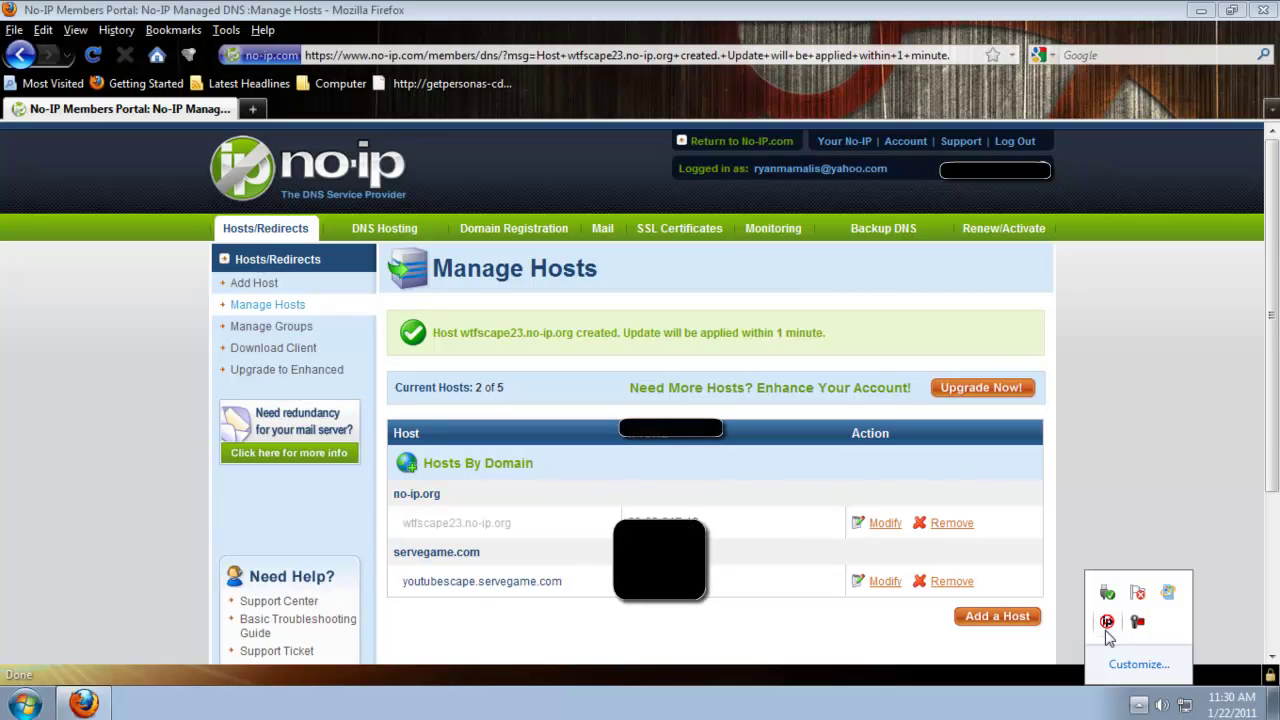
Show the No-IP DUC window from the tray and replace its login e-mail with the account's address.
{"action": "right_click", "coordinate": [1107, 630]}
{"action": "left_click", "coordinate": [1168, 540]}
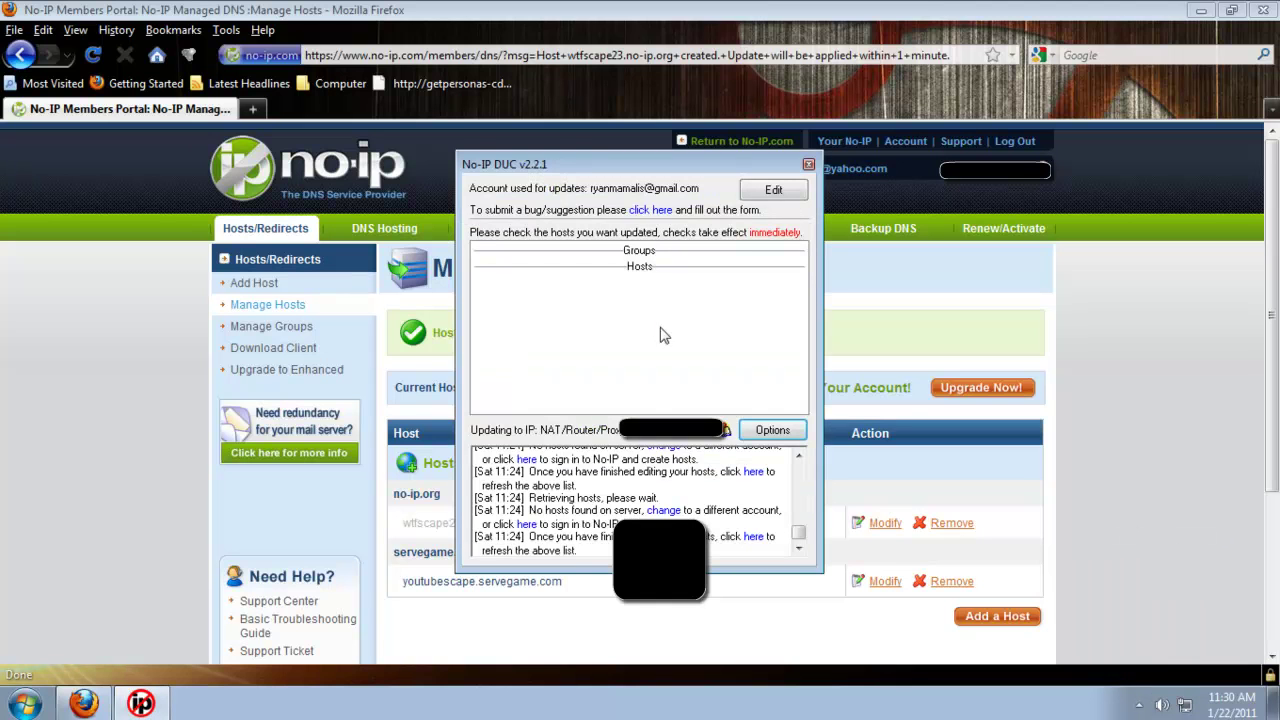
{"action": "left_click", "coordinate": [773, 190]}
{"action": "left_click", "coordinate": [601, 436]}
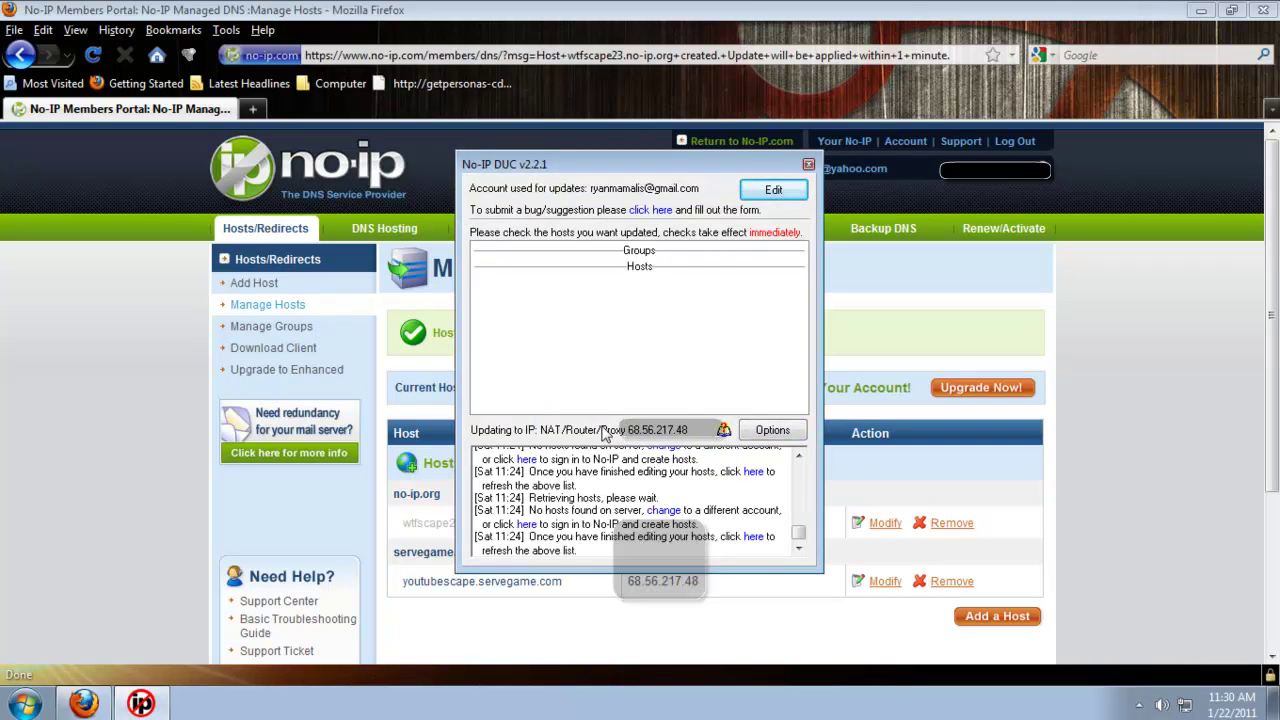
{"action": "left_click", "coordinate": [776, 191]}
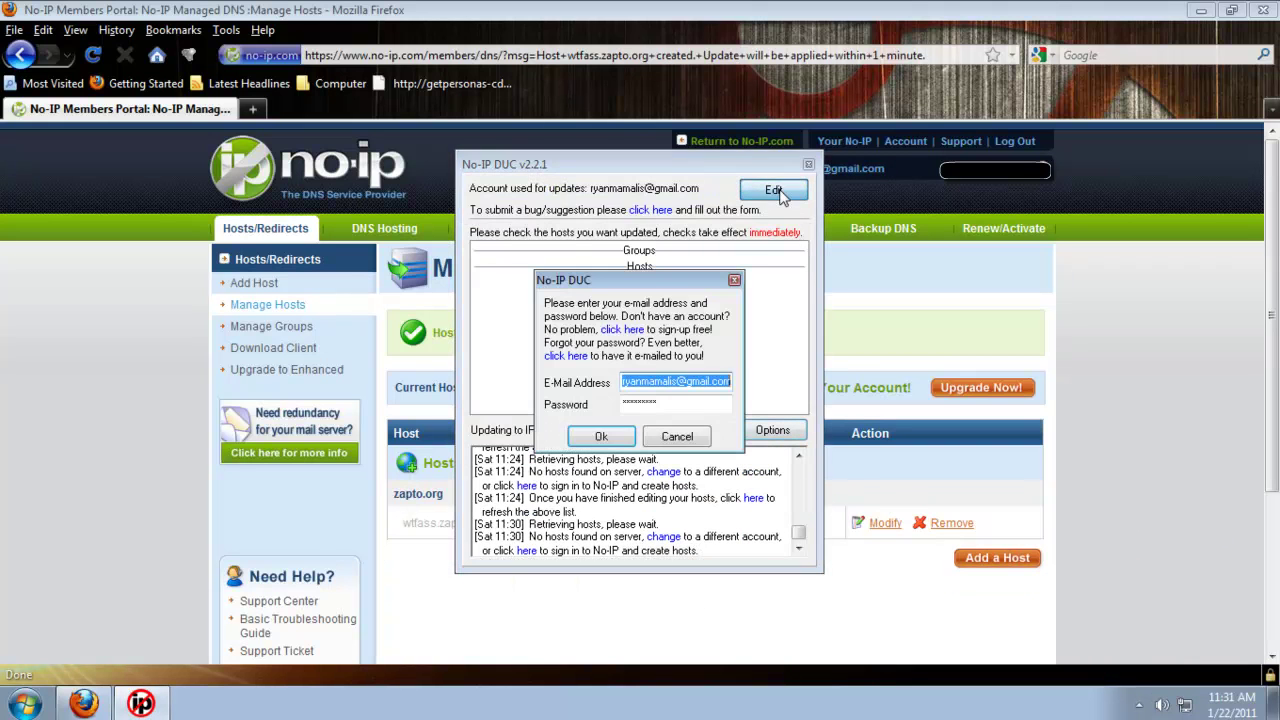
{"action": "key", "text": "BackSpace"}
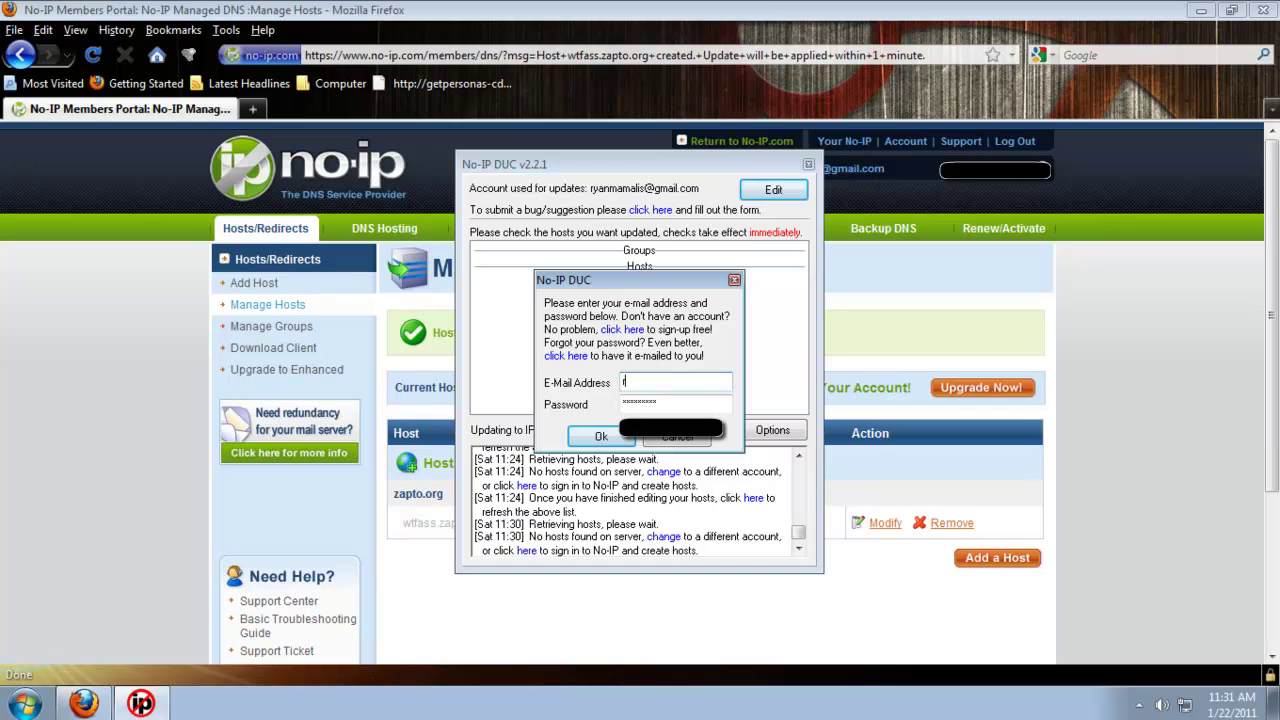
Submit the DUC login, tick youtubescape.servegame.com for IP updates, and close the client window.
{"action": "key", "text": "Return"}
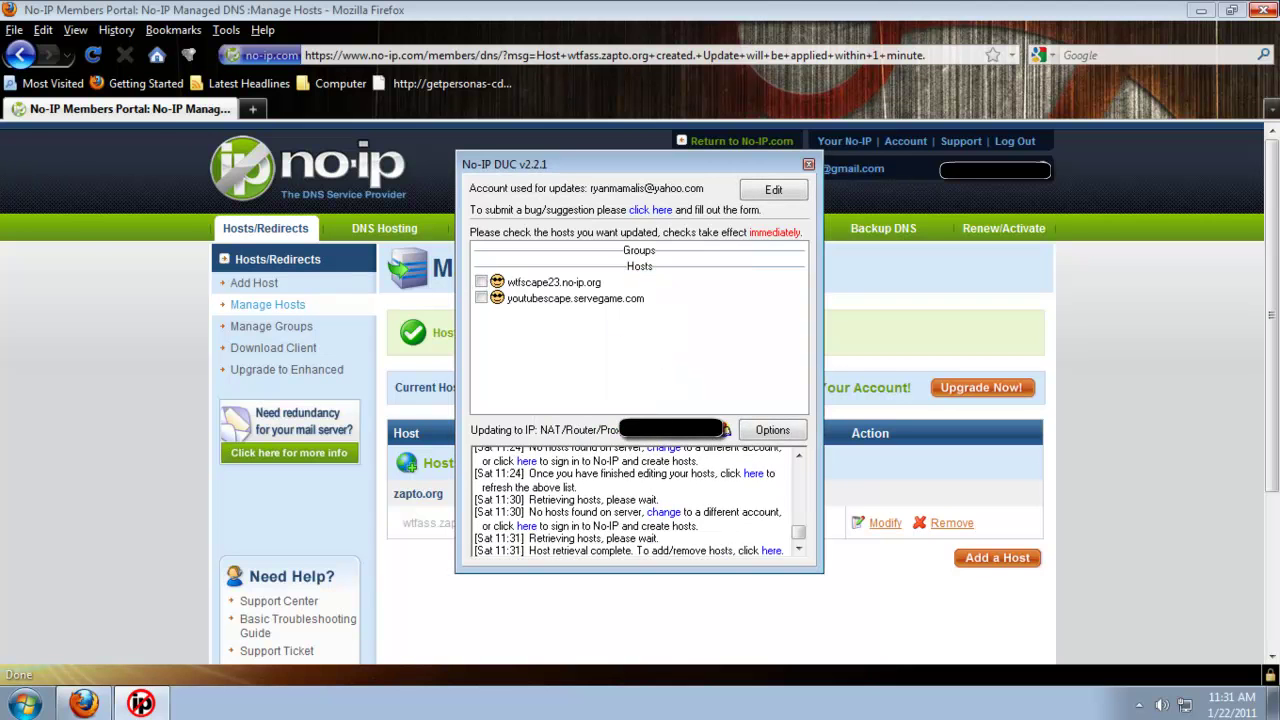
{"action": "key", "text": "super+d"}
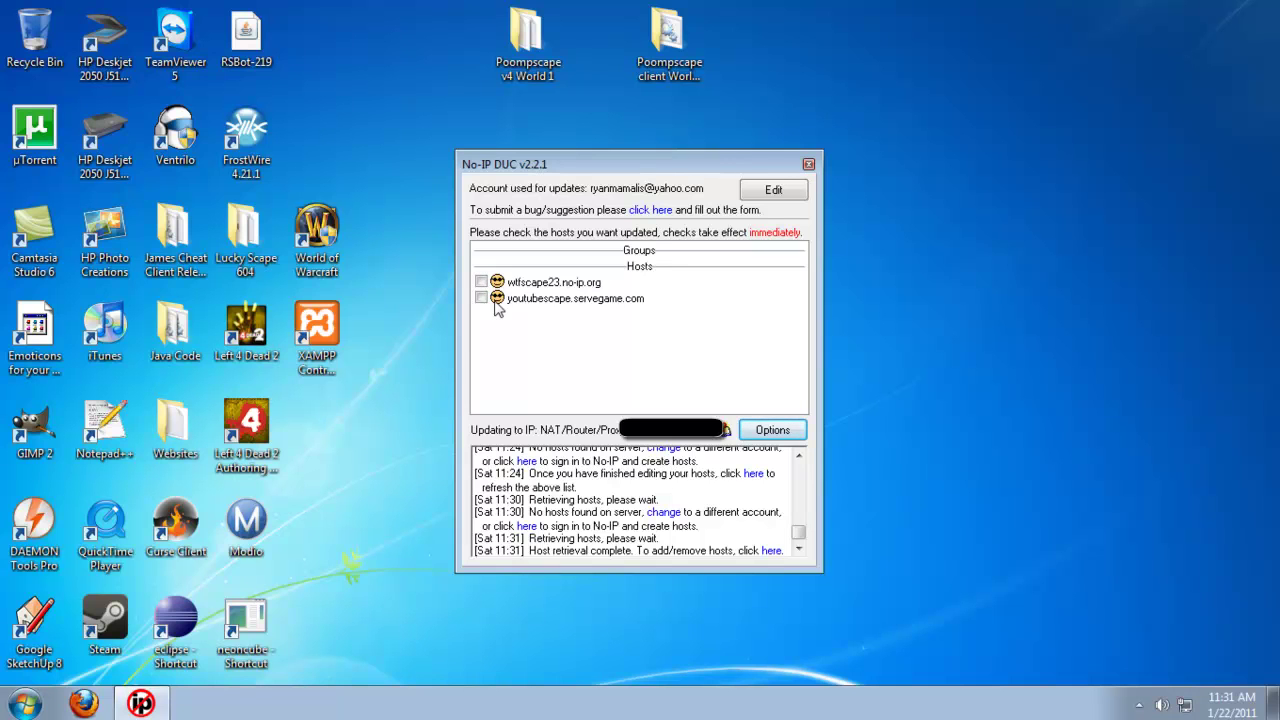
{"action": "left_click", "coordinate": [481, 298]}
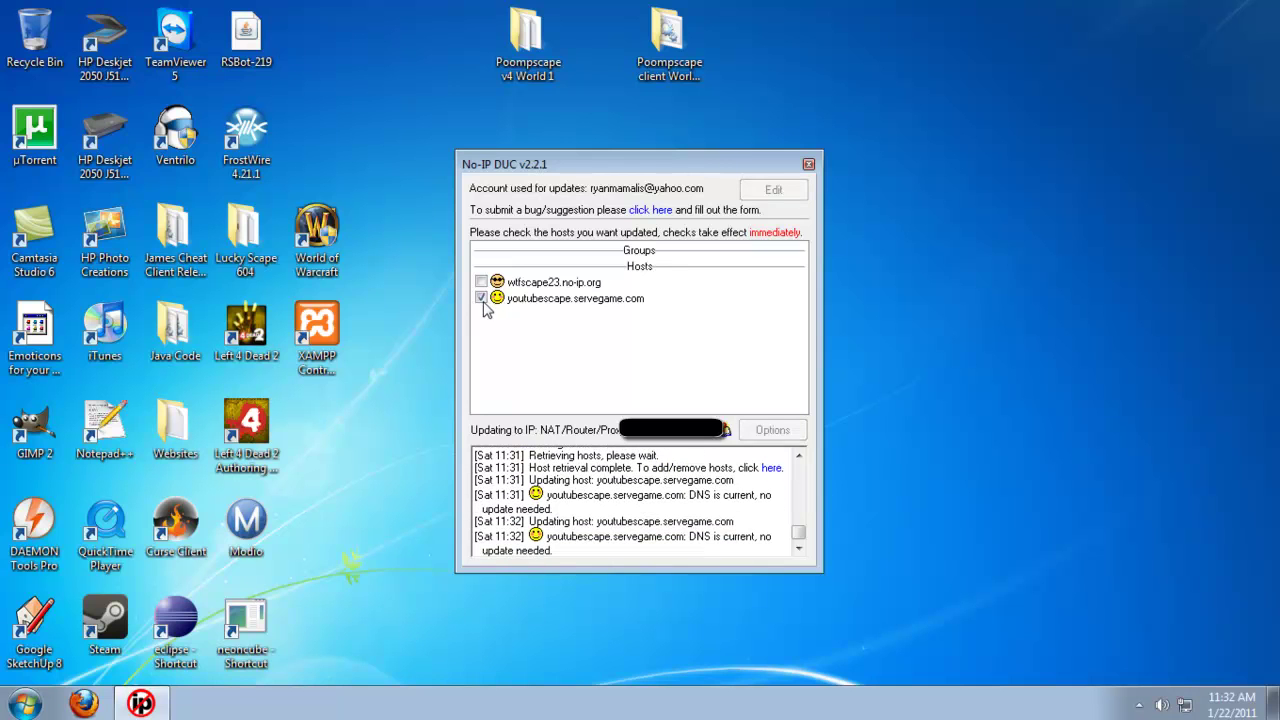
{"action": "left_click", "coordinate": [809, 166]}
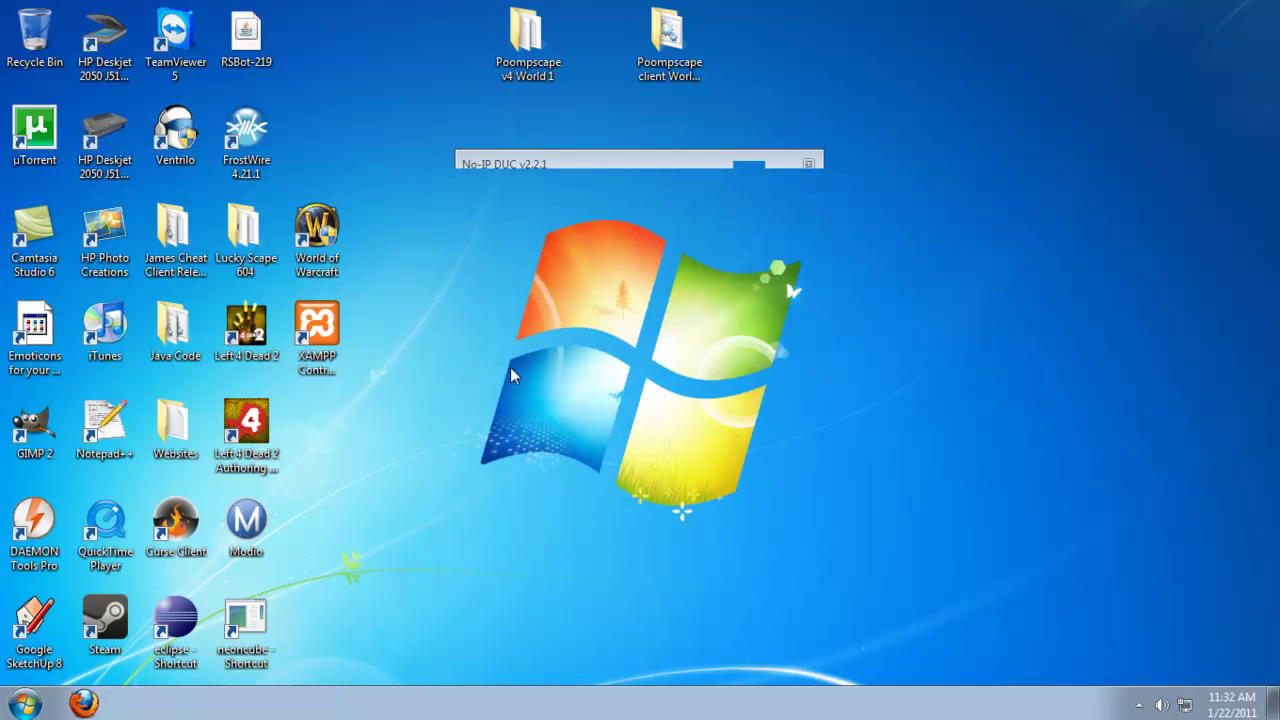
Open EGUI.java from Poompscape client World 1\Files in Notepad++.
{"action": "left_click_drag", "start_coordinate": [536, 305], "coordinate": [891, 115]}
{"action": "double_click", "coordinate": [655, 78]}
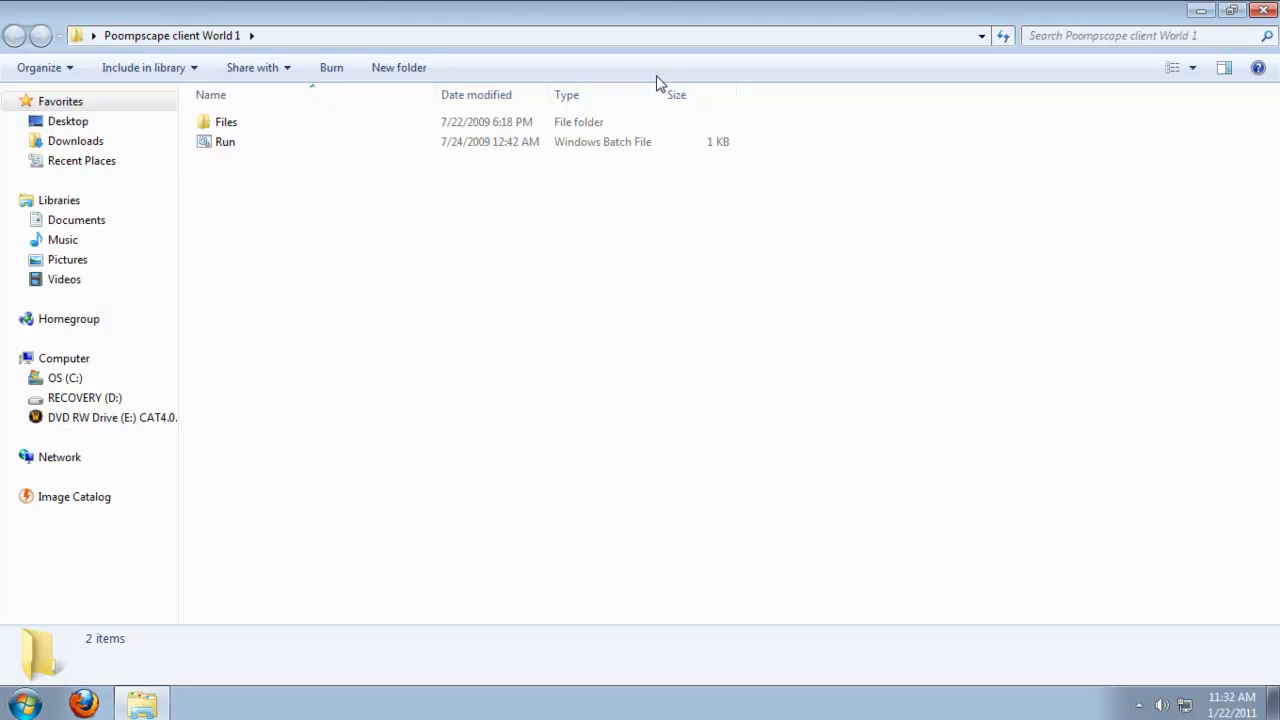
{"action": "double_click", "coordinate": [410, 124]}
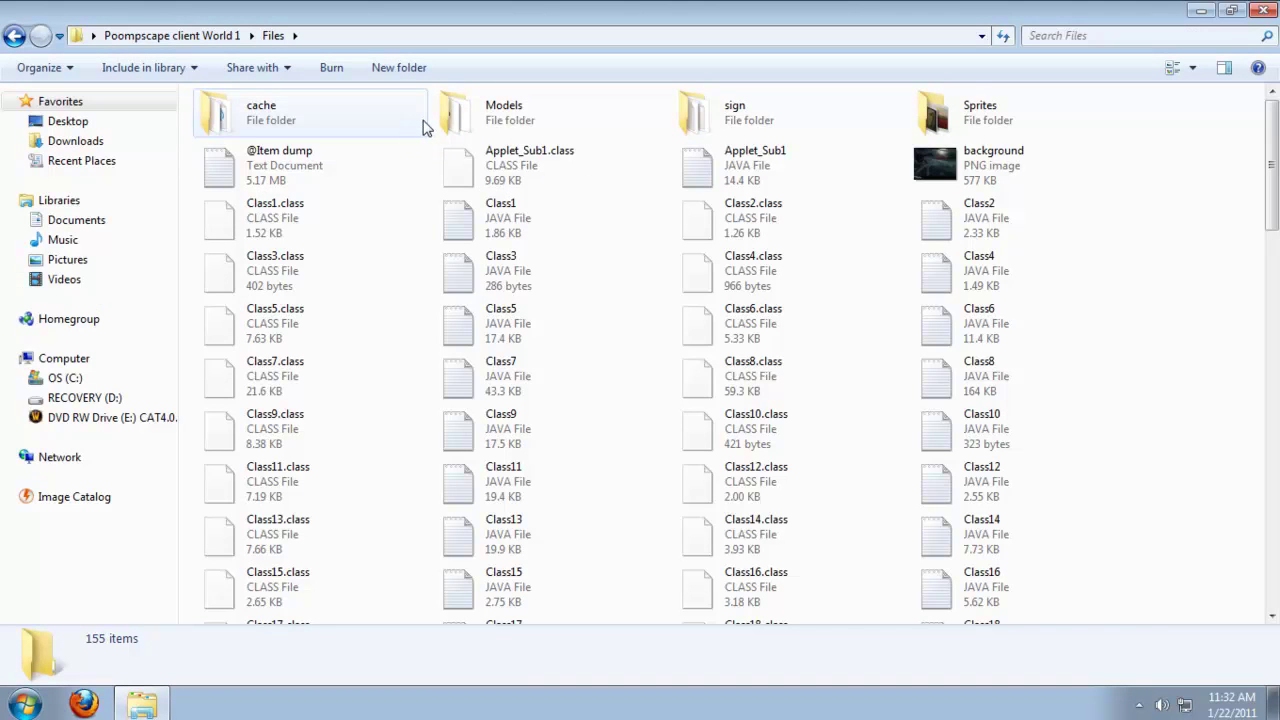
{"action": "scroll", "coordinate": [508, 194], "scroll_direction": "down", "scroll_amount": 15}
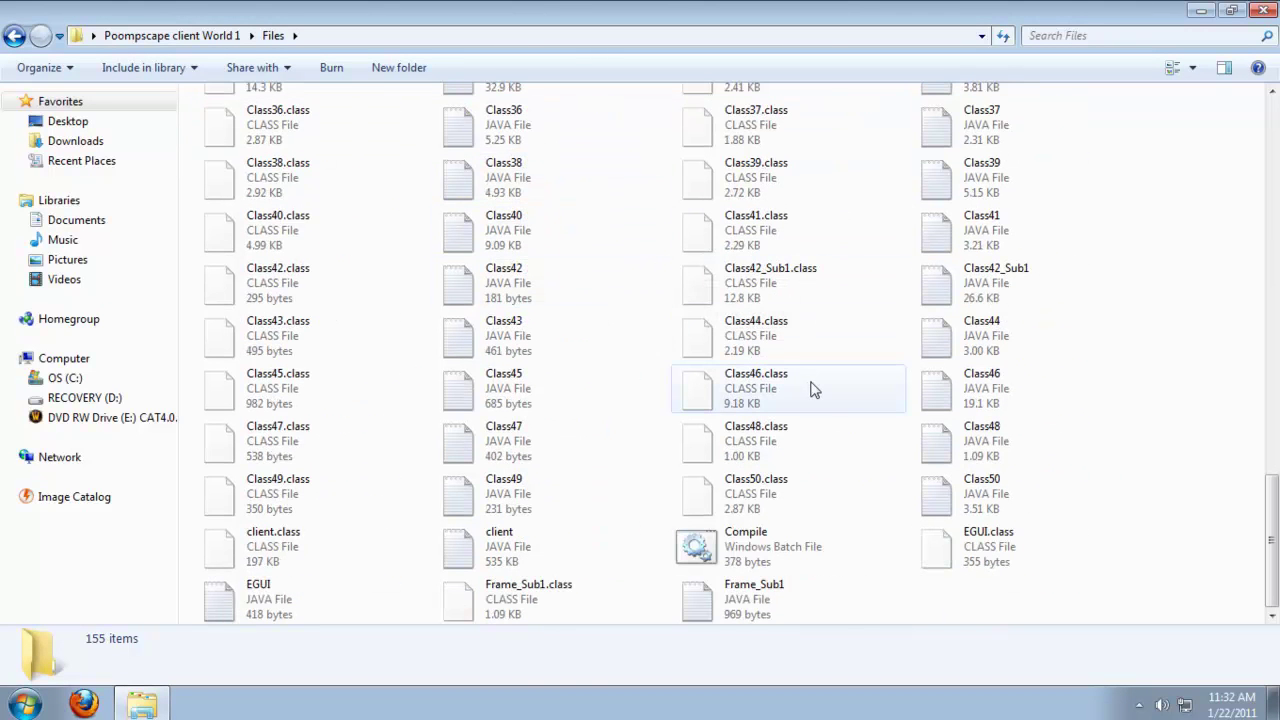
{"action": "double_click", "coordinate": [369, 618]}
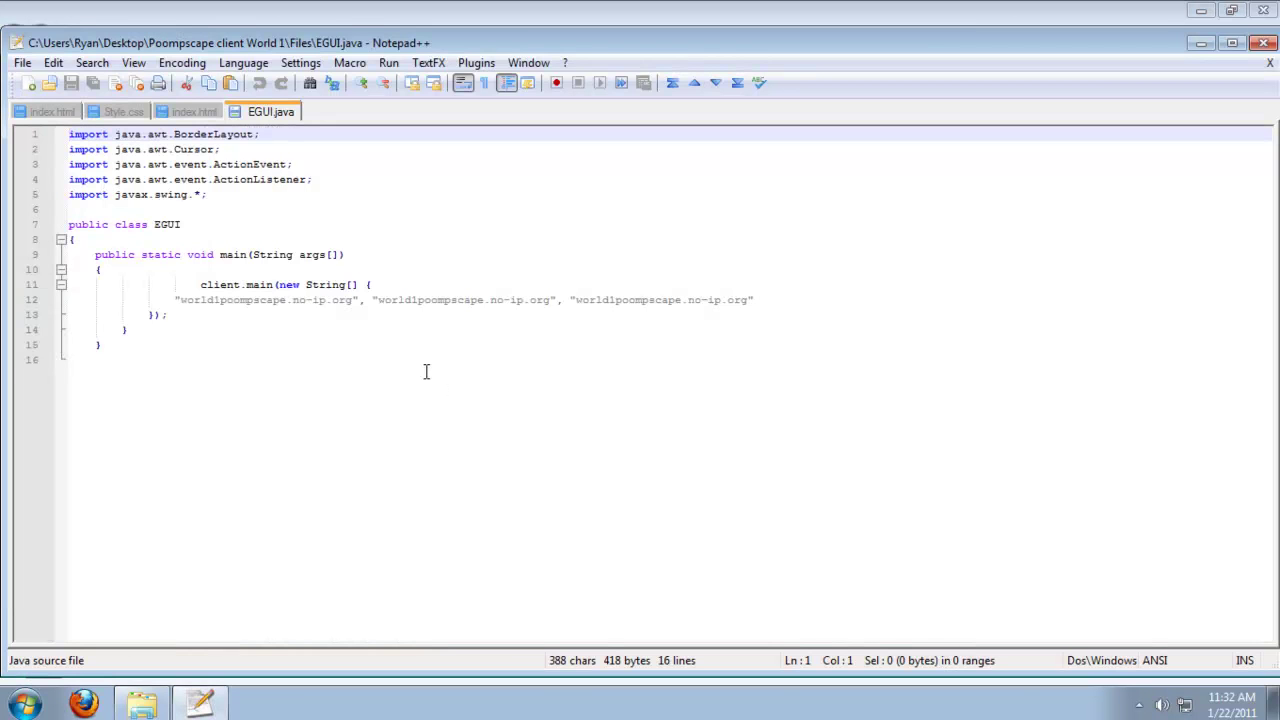
Replace the first server address on line 12 with youtubescape.servegame.com.
{"action": "left_click_drag", "start_coordinate": [183, 303], "coordinate": [186, 307]}
{"action": "left_click", "coordinate": [357, 312]}
{"action": "left_click", "coordinate": [357, 302]}
{"action": "type", "text": "wtfass.sapto.org"}
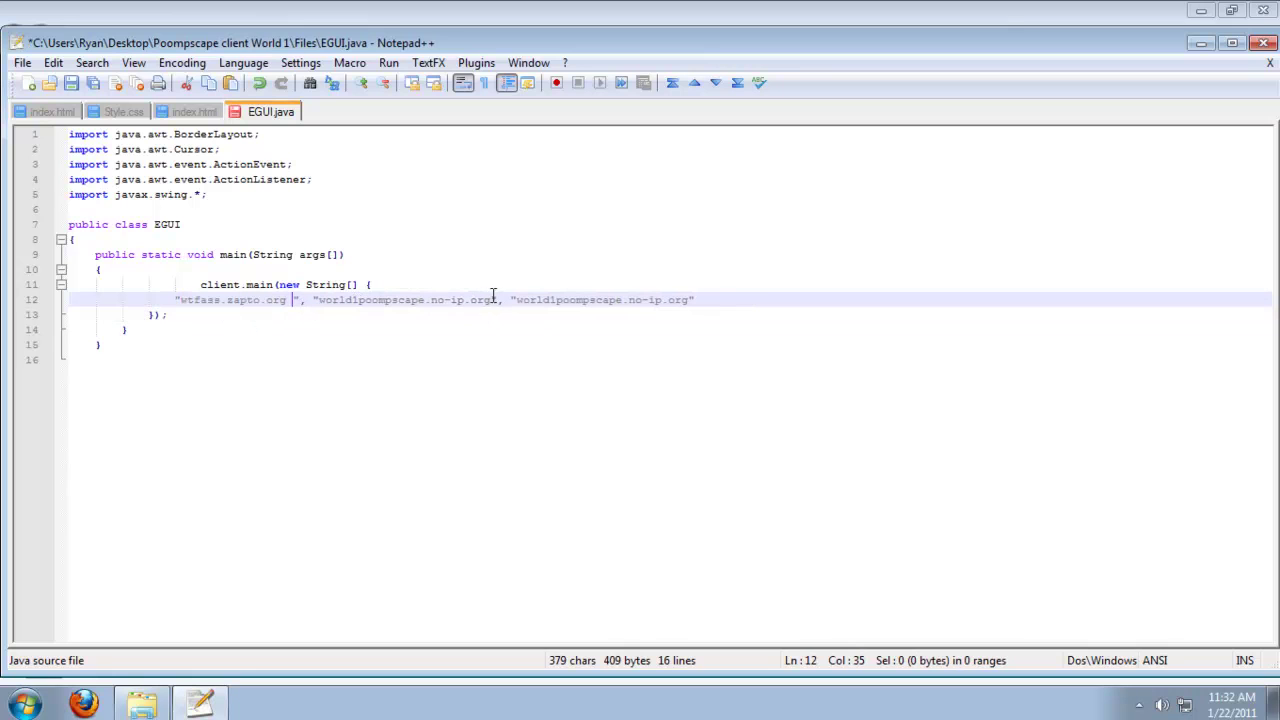
{"action": "key", "text": "BackSpace"}
{"action": "key", "text": "BackSpace"}
{"action": "key", "text": "BackSpace"}
{"action": "key", "text": "BackSpace"}
{"action": "key", "text": "BackSpace"}
{"action": "key", "text": "BackSpace"}
{"action": "key", "text": "BackSpace"}
{"action": "key", "text": "BackSpace"}
{"action": "key", "text": "BackSpace"}
{"action": "key", "text": "BackSpace"}
{"action": "key", "text": "BackSpace"}
{"action": "key", "text": "BackSpace"}
{"action": "key", "text": "BackSpace"}
{"action": "key", "text": "BackSpace"}
{"action": "key", "text": "BackSpace"}
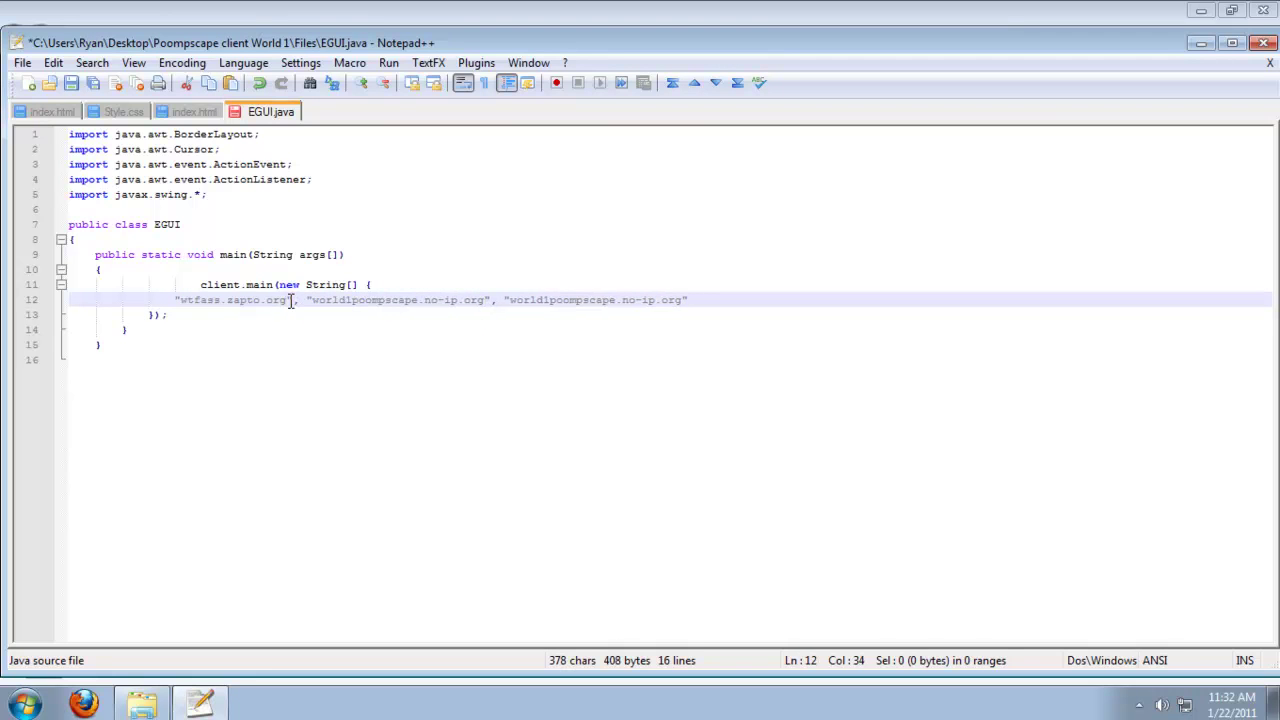
{"action": "key", "text": "BackSpace"}
{"action": "key", "text": "BackSpace"}
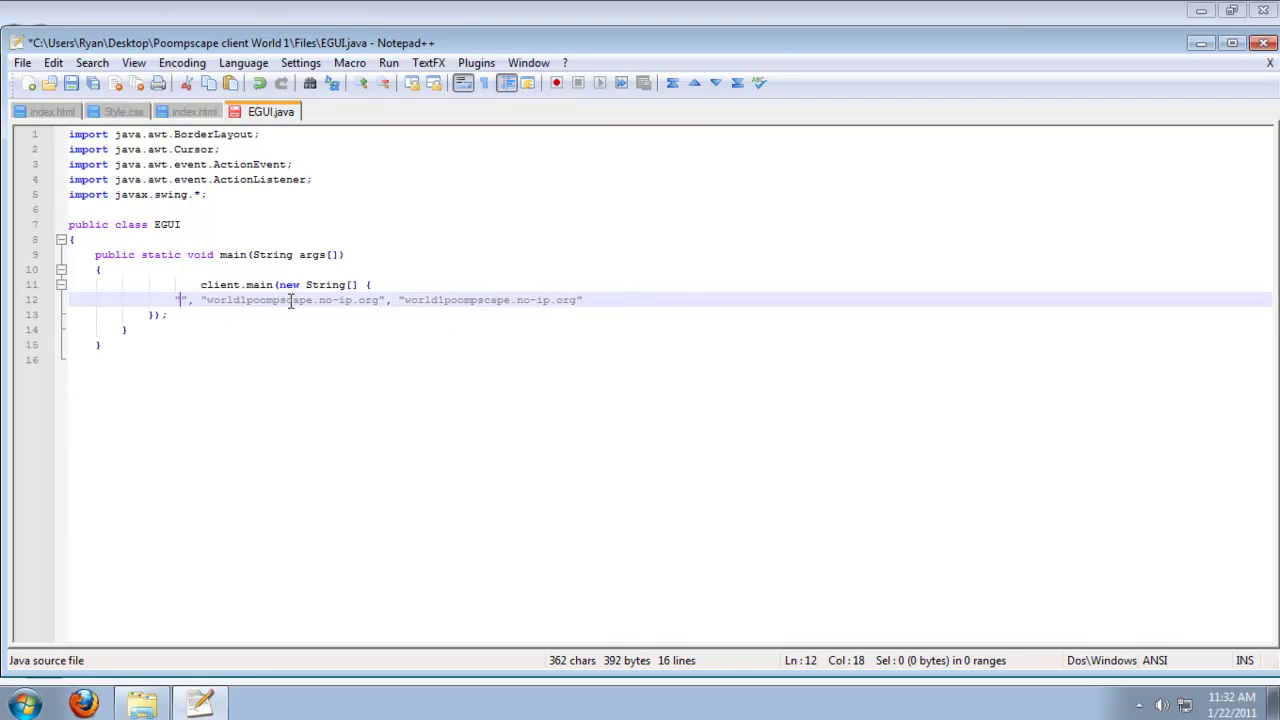
{"action": "type", "text": "youtubescap"}
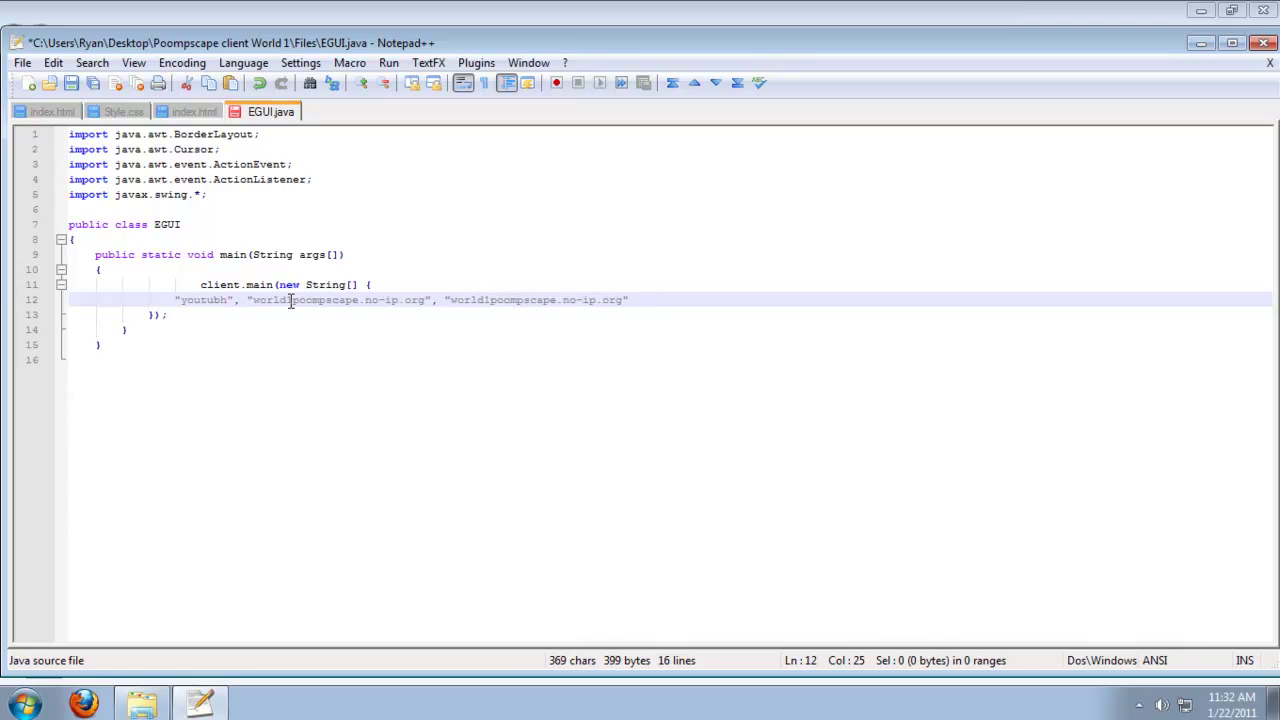
{"action": "type", "text": "e"}
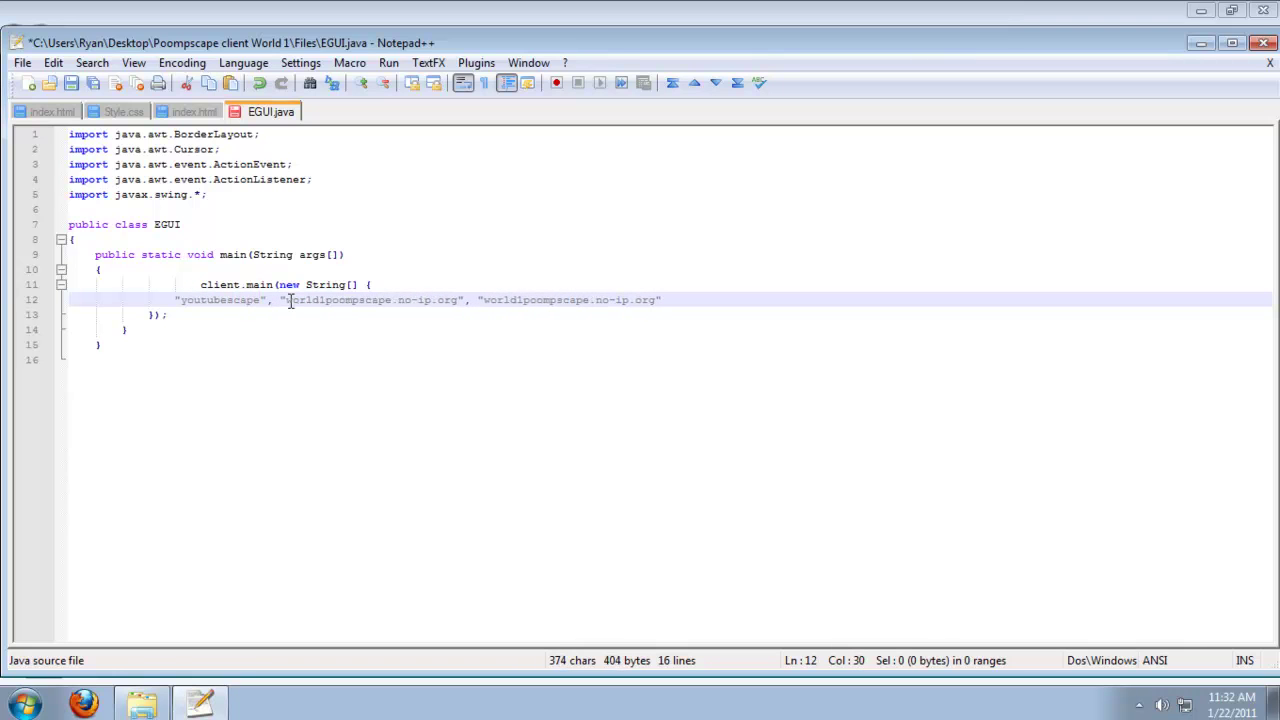
{"action": "type", "text": "."}
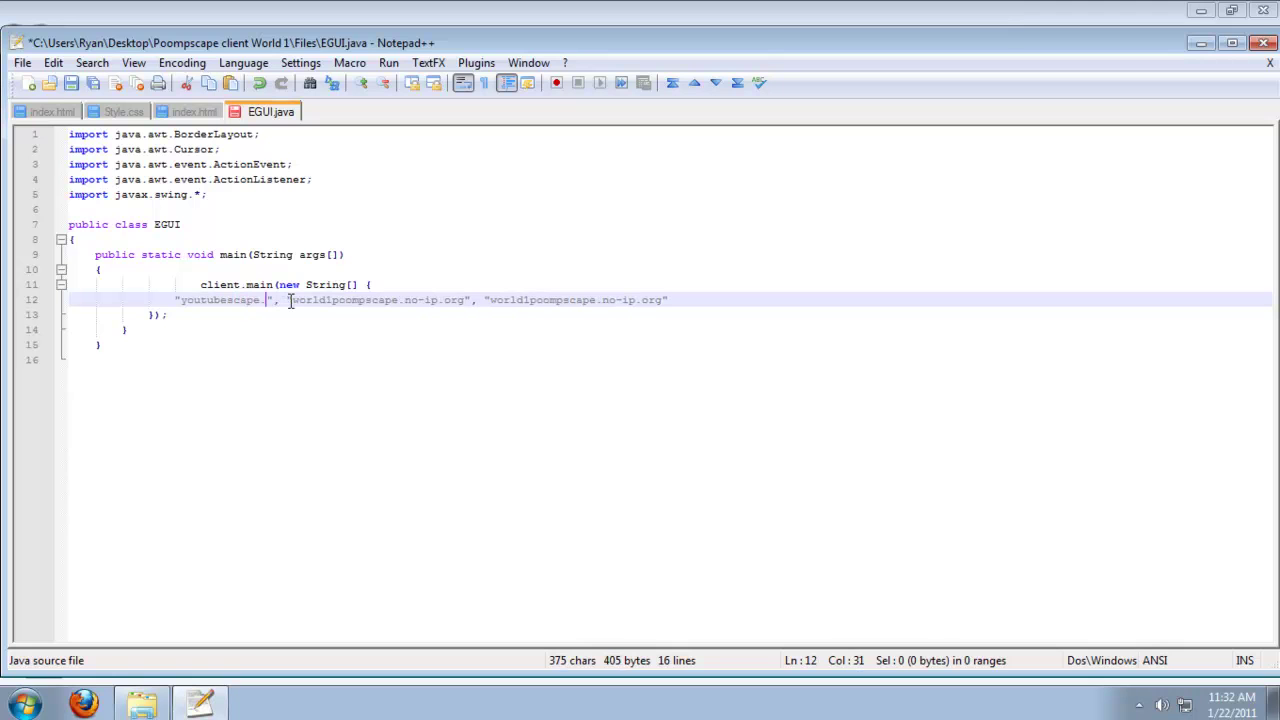
{"action": "type", "text": "servegam"}
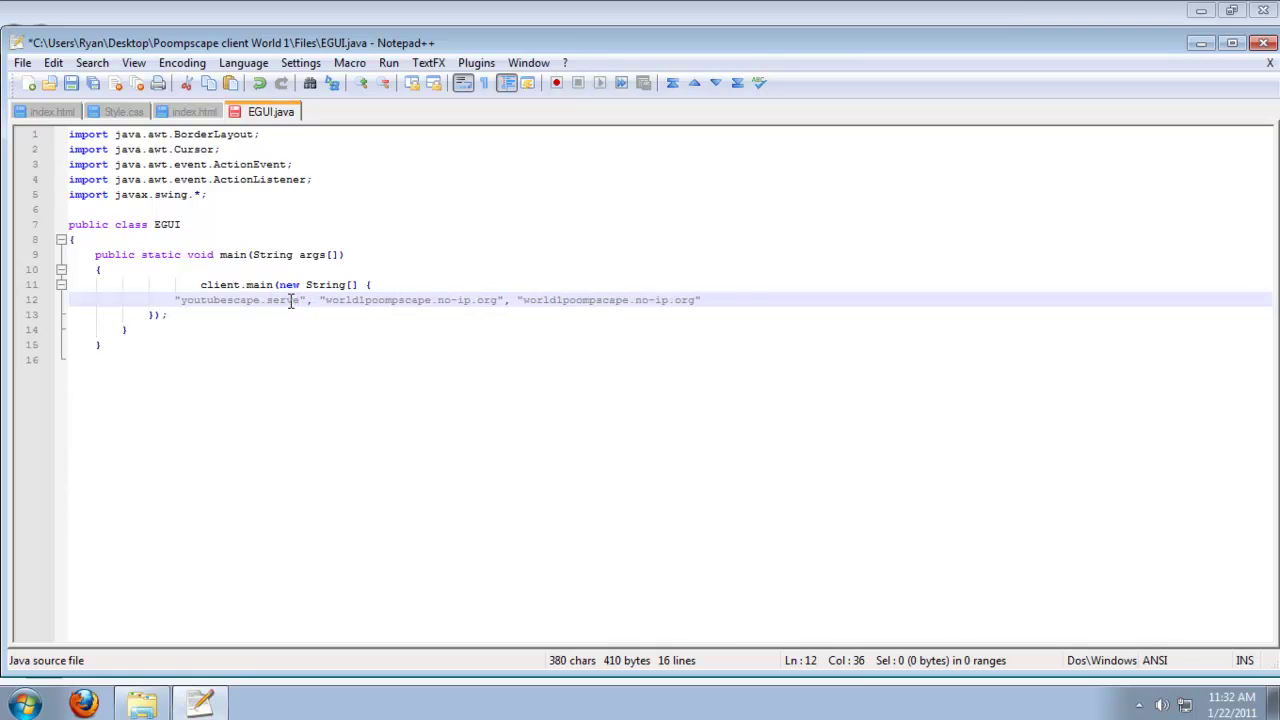
{"action": "type", "text": "e.com"}
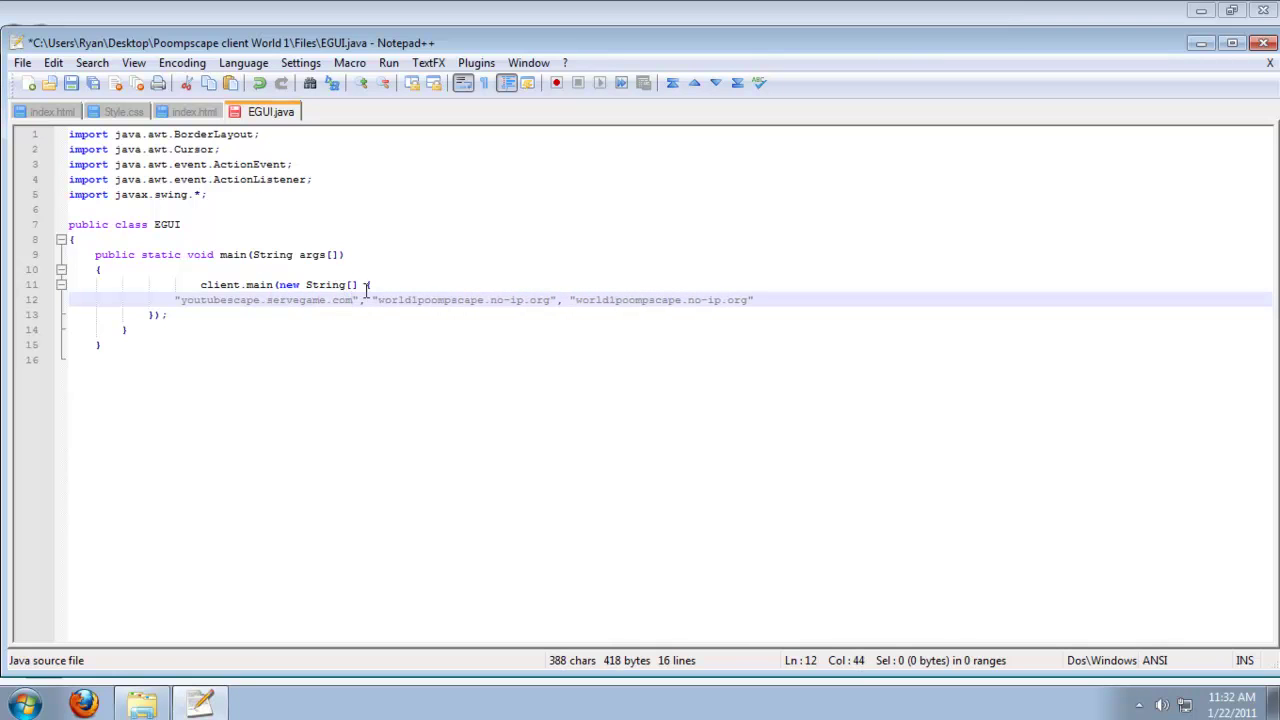
Paste youtubescape.servegame.com over the second and third addresses and save EGUI.java.
{"action": "left_click_drag", "start_coordinate": [355, 303], "coordinate": [183, 297]}
{"action": "key", "text": "ctrl+c"}
{"action": "left_click_drag", "start_coordinate": [550, 300], "coordinate": [376, 300]}
{"action": "key", "text": "ctrl+v"}
{"action": "left_click_drag", "start_coordinate": [745, 310], "coordinate": [575, 306]}
{"action": "left_click", "coordinate": [743, 300]}
{"action": "triple_click", "coordinate": [707, 301]}
{"action": "left_click", "coordinate": [746, 299]}
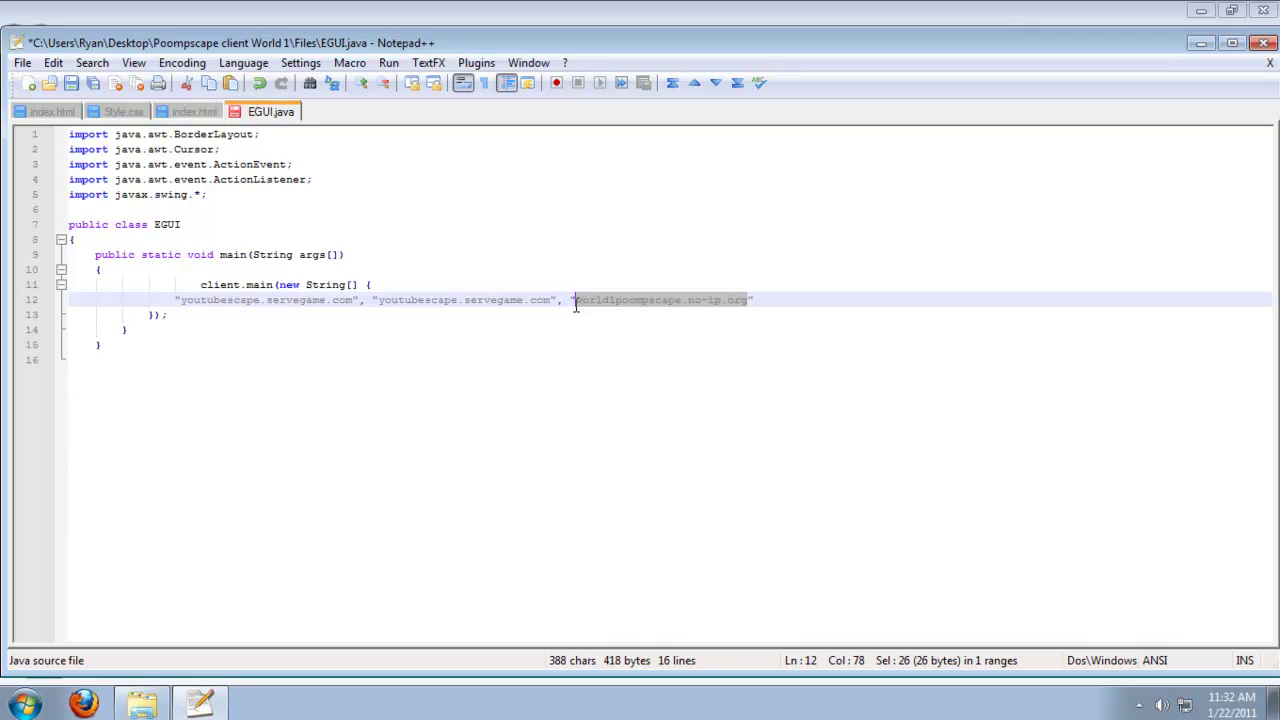
{"action": "key", "text": "ctrl+v"}
{"action": "key", "text": "ctrl+s"}
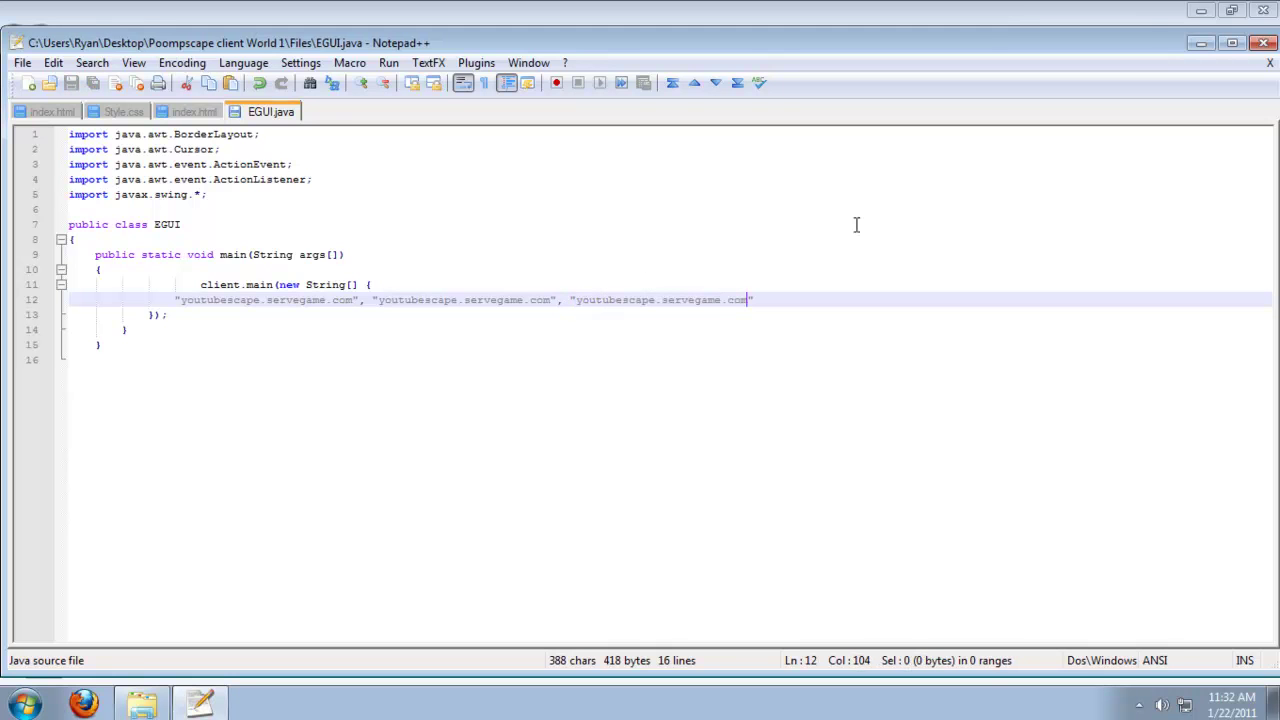
Close Notepad++, run the client's Compile script, and dismiss its 'cannot find the path' error.
{"action": "left_click", "coordinate": [1263, 10]}
{"action": "scroll", "coordinate": [535, 340], "scroll_direction": "up", "scroll_amount": 3}
{"action": "scroll", "coordinate": [580, 350], "scroll_direction": "up", "scroll_amount": 10}
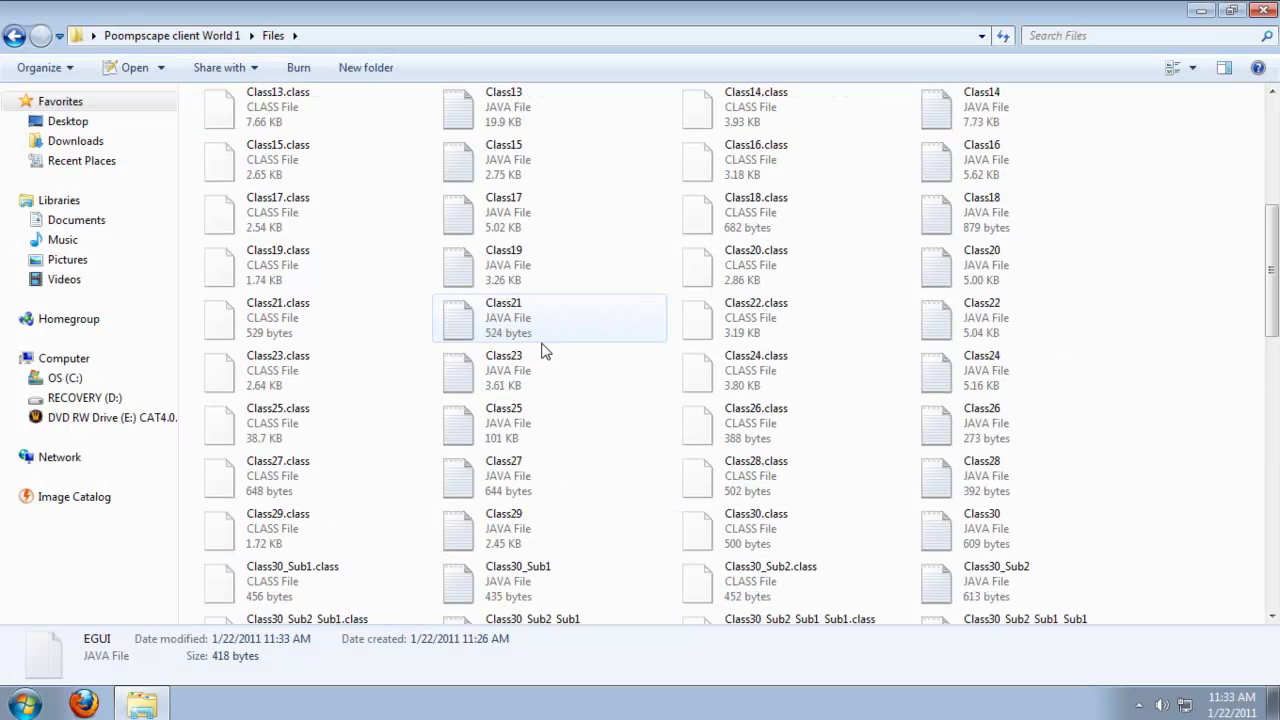
{"action": "scroll", "coordinate": [630, 368], "scroll_direction": "down", "scroll_amount": 15}
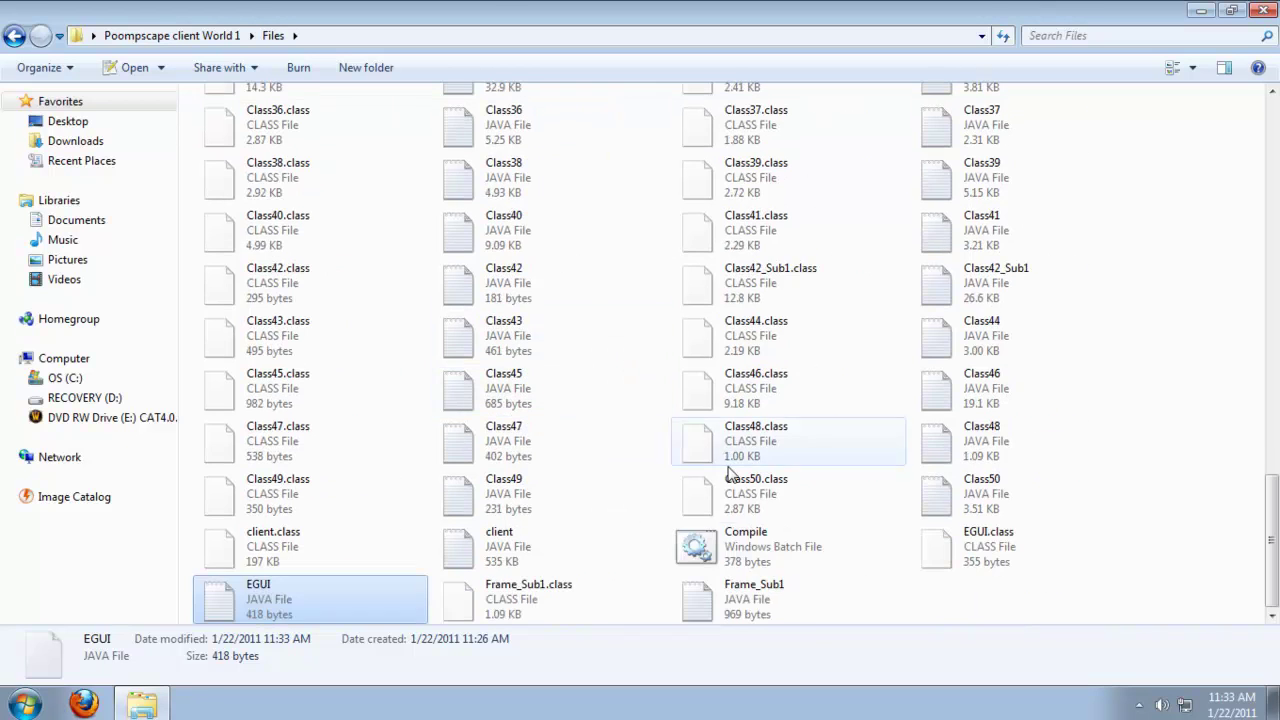
{"action": "right_click", "coordinate": [760, 541]}
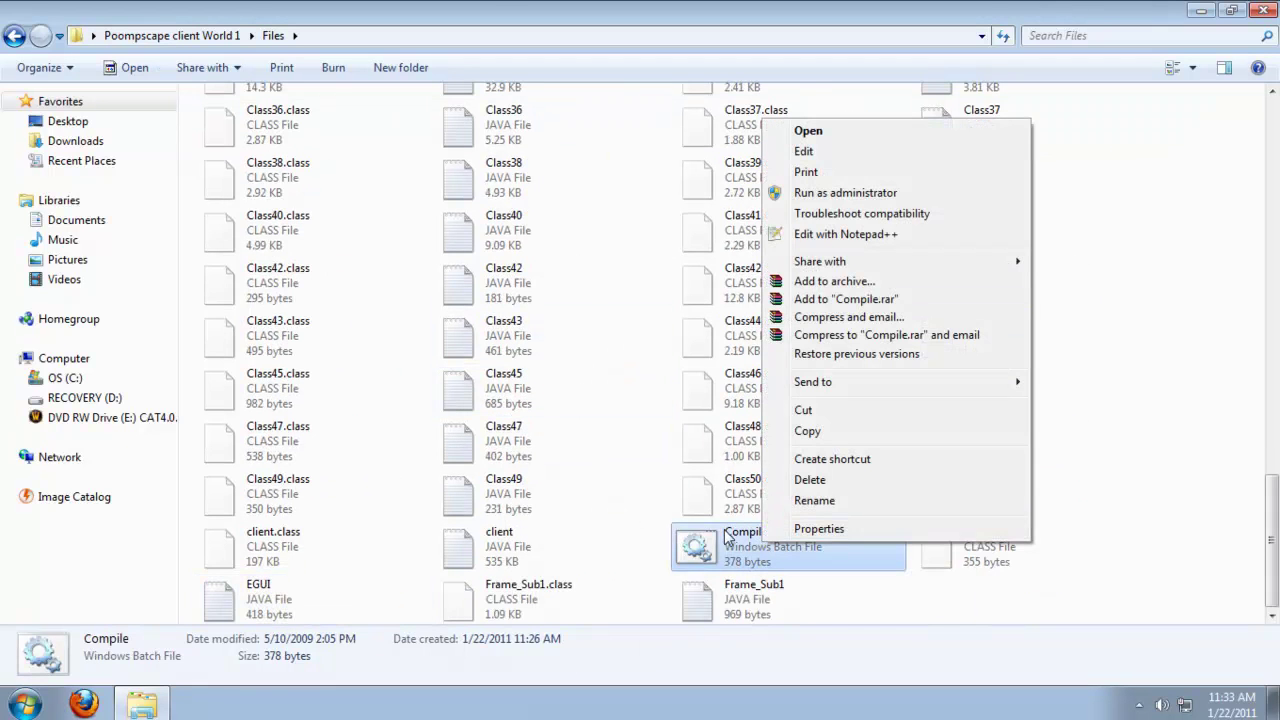
{"action": "key", "text": "Return"}
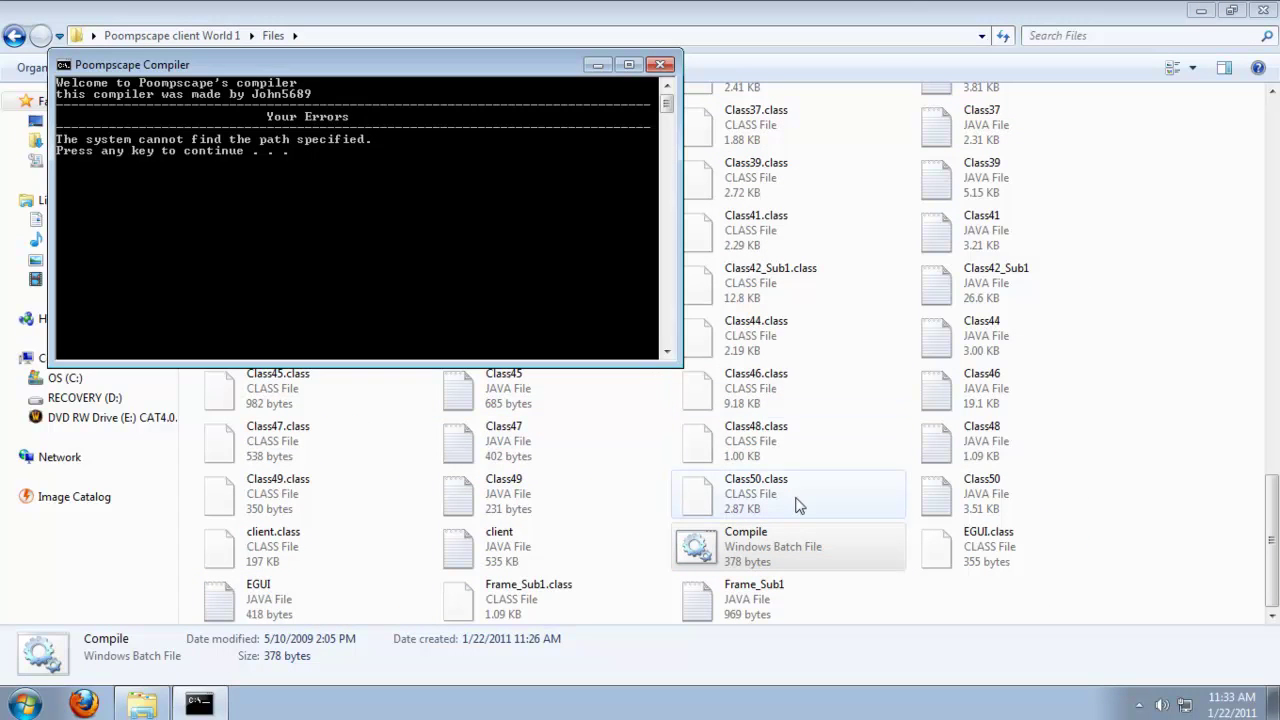
{"action": "key", "text": "Return"}
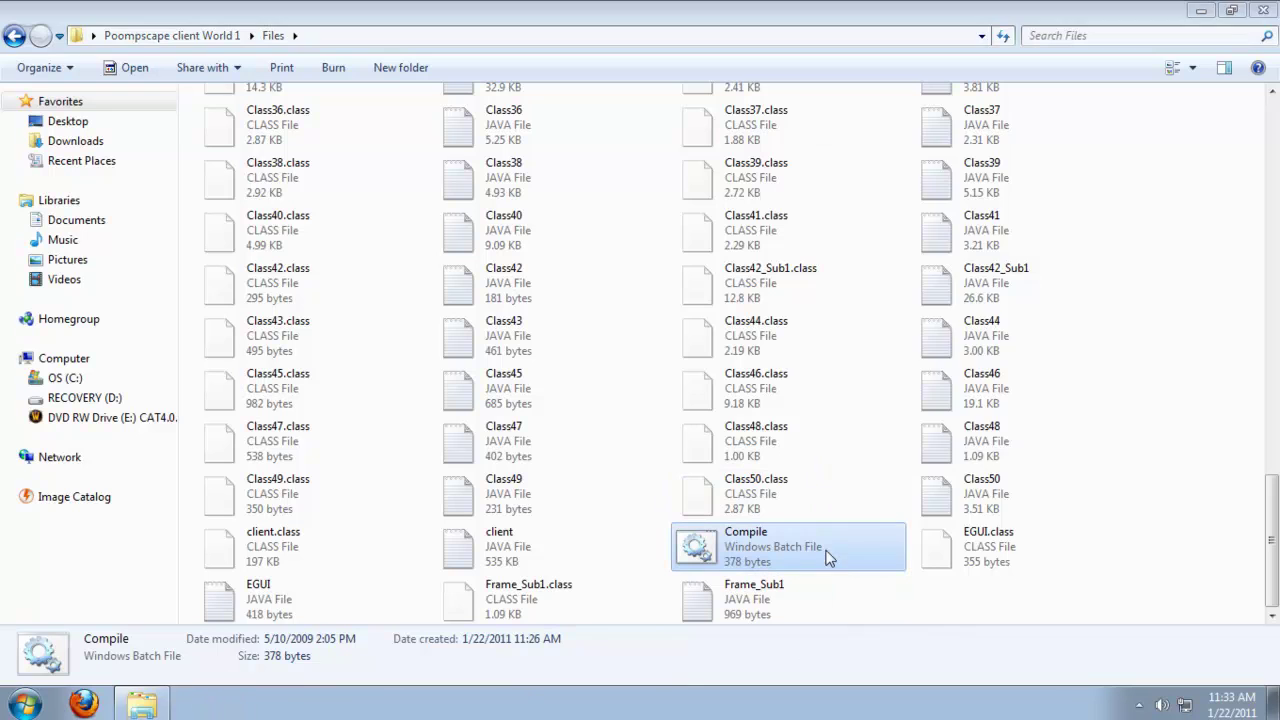
{"action": "right_click", "coordinate": [828, 557]}
Change the javac.exe path in the Compile script to jdk1.6.0_18 and save it.
{"action": "left_click", "coordinate": [895, 161]}
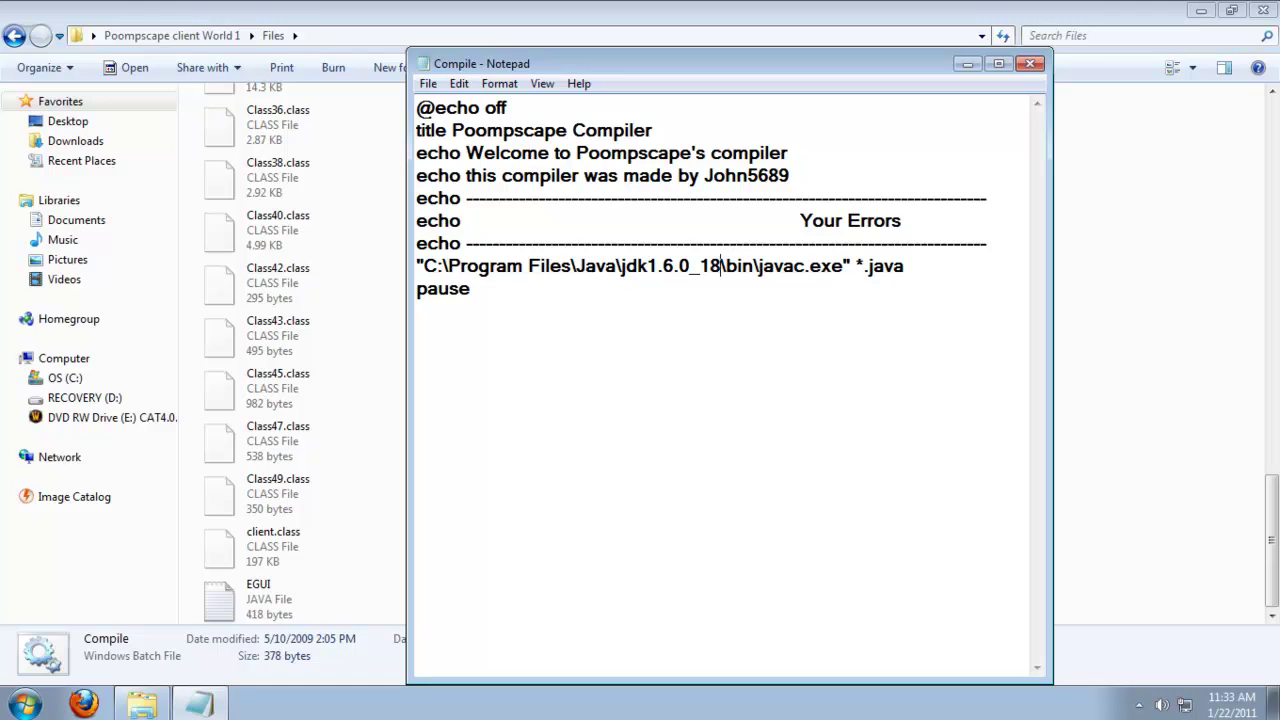
{"action": "left_click", "coordinate": [1030, 63]}
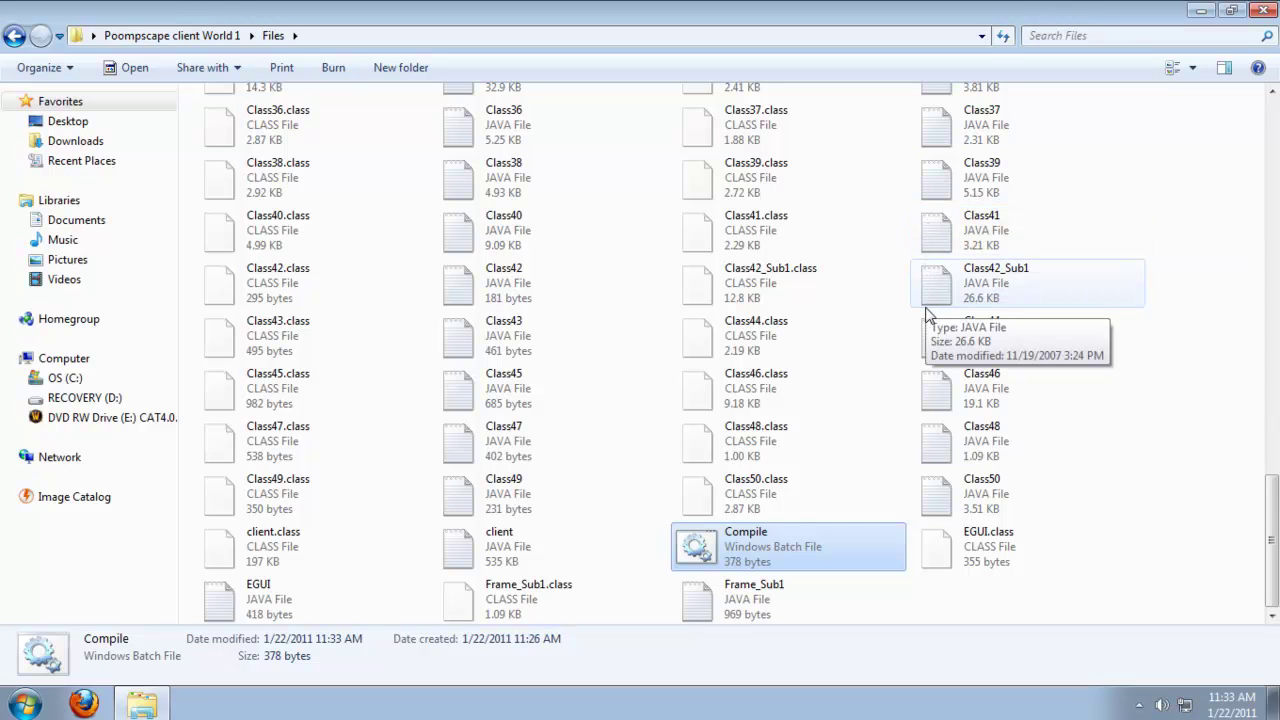
{"action": "right_click", "coordinate": [838, 545]}
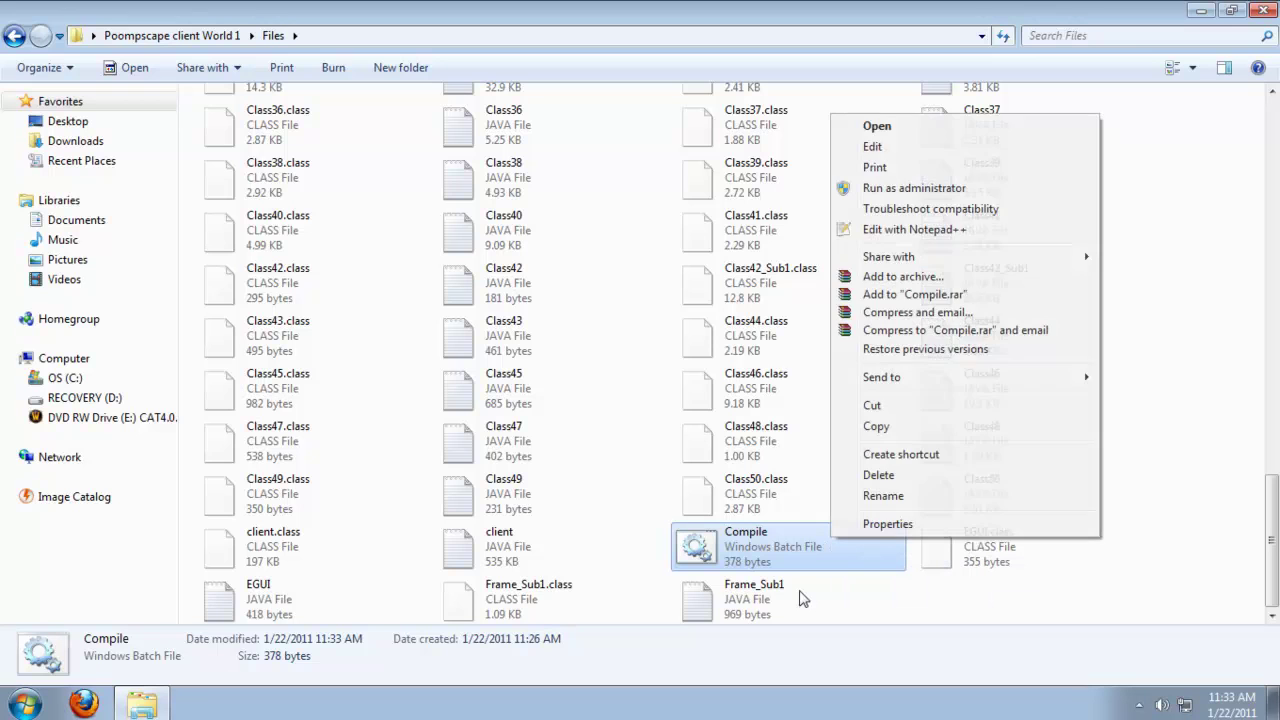
Rebuild the client with the Compile script, then return to the Poompscape client World 1 folder.
{"action": "left_click", "coordinate": [748, 567]}
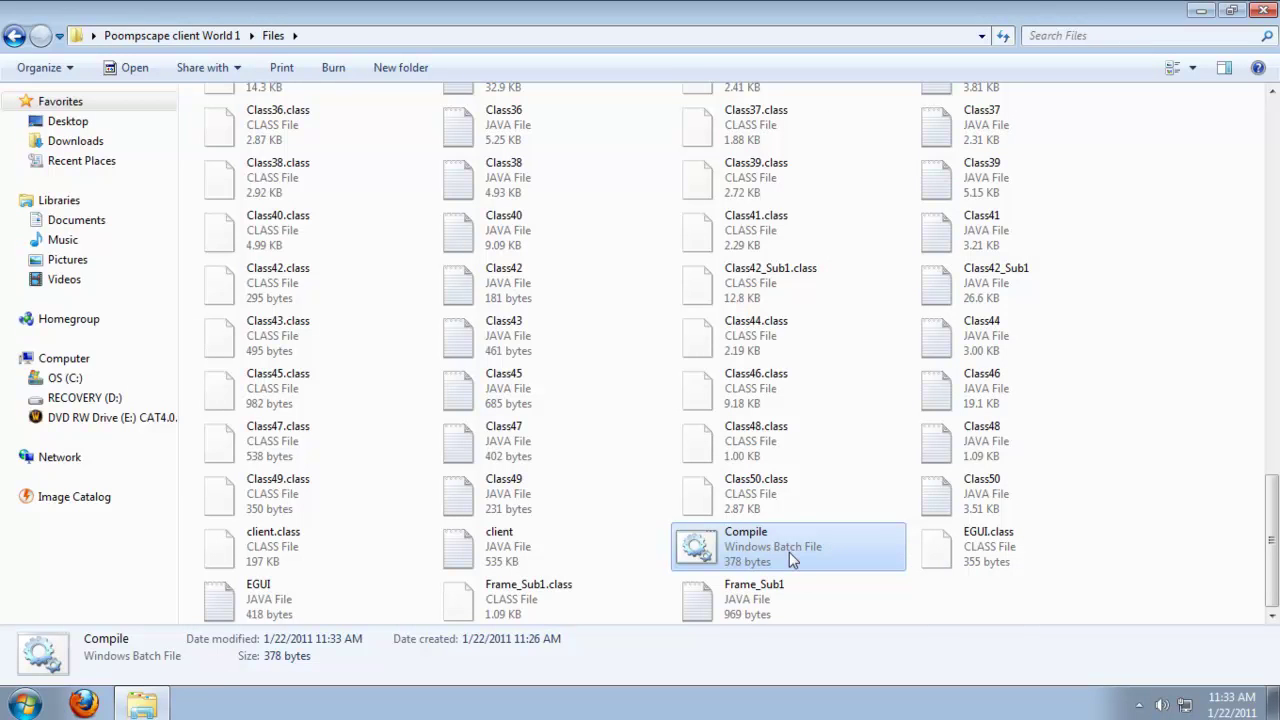
{"action": "double_click", "coordinate": [789, 552]}
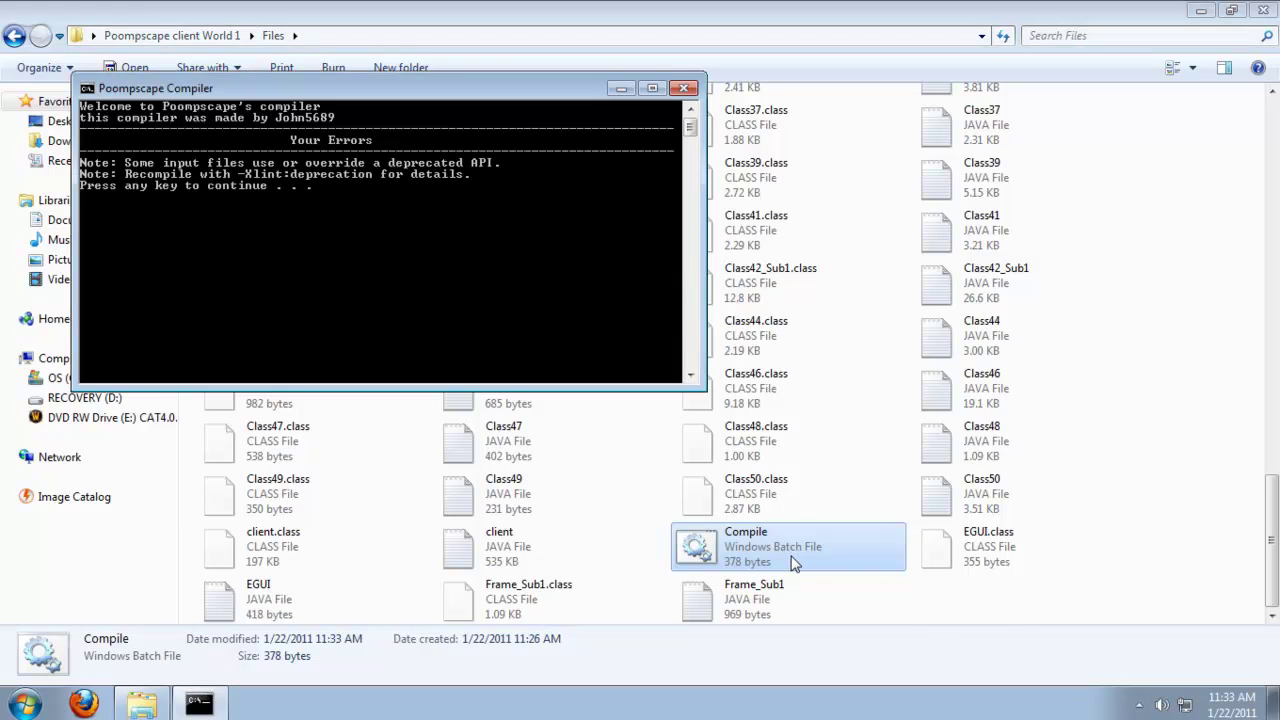
{"action": "key", "text": "Return"}
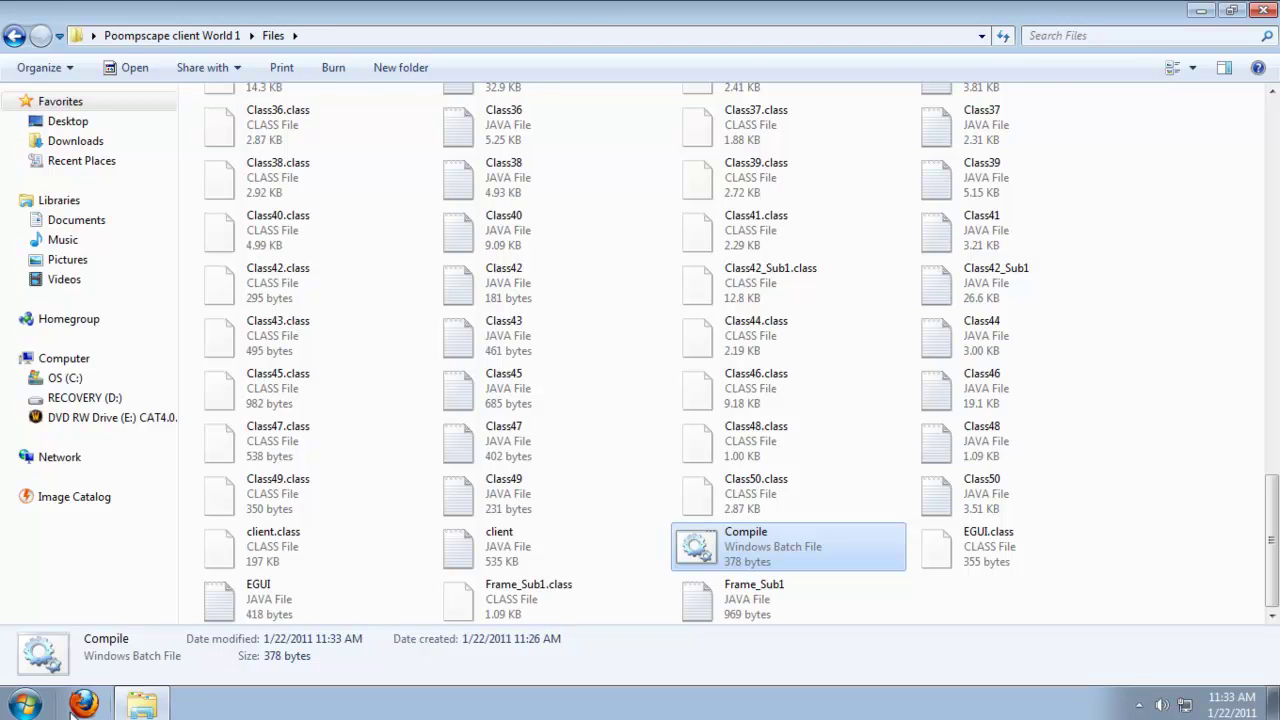
{"action": "type", "text": "class33"}
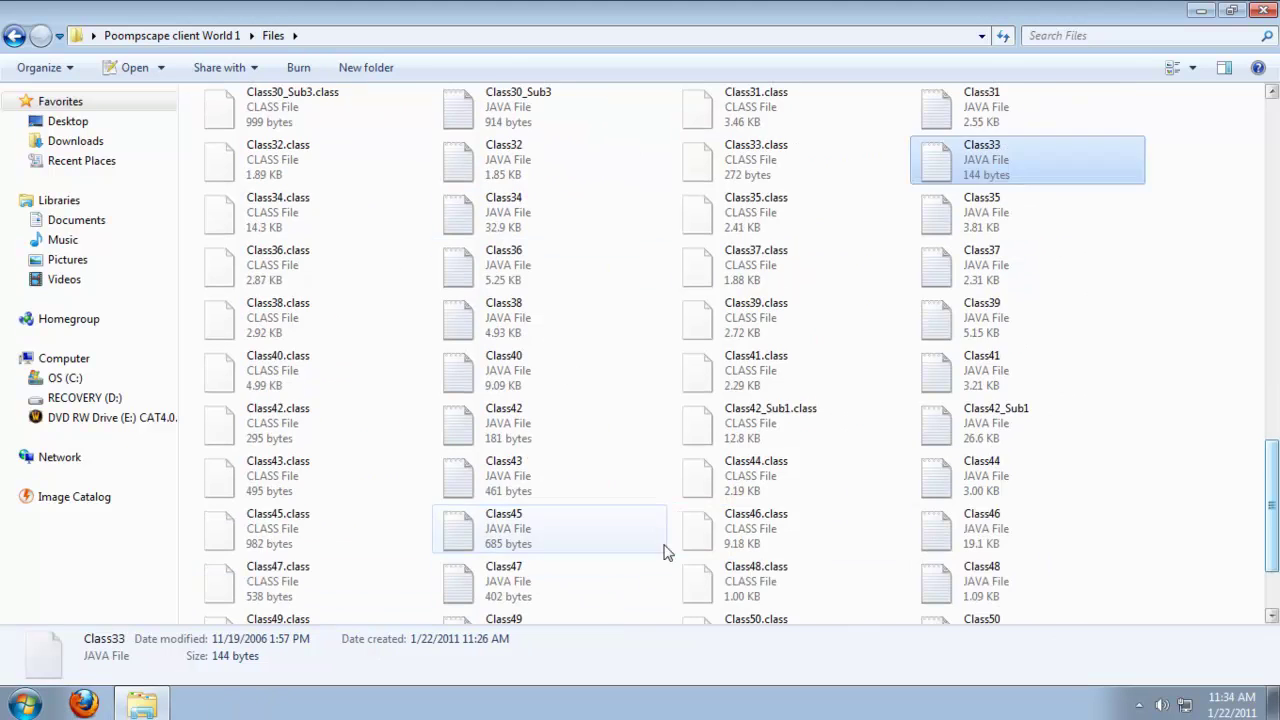
{"action": "scroll", "coordinate": [705, 560], "scroll_direction": "down", "scroll_amount": 3}
{"action": "scroll", "coordinate": [851, 531], "scroll_direction": "up", "scroll_amount": 15}
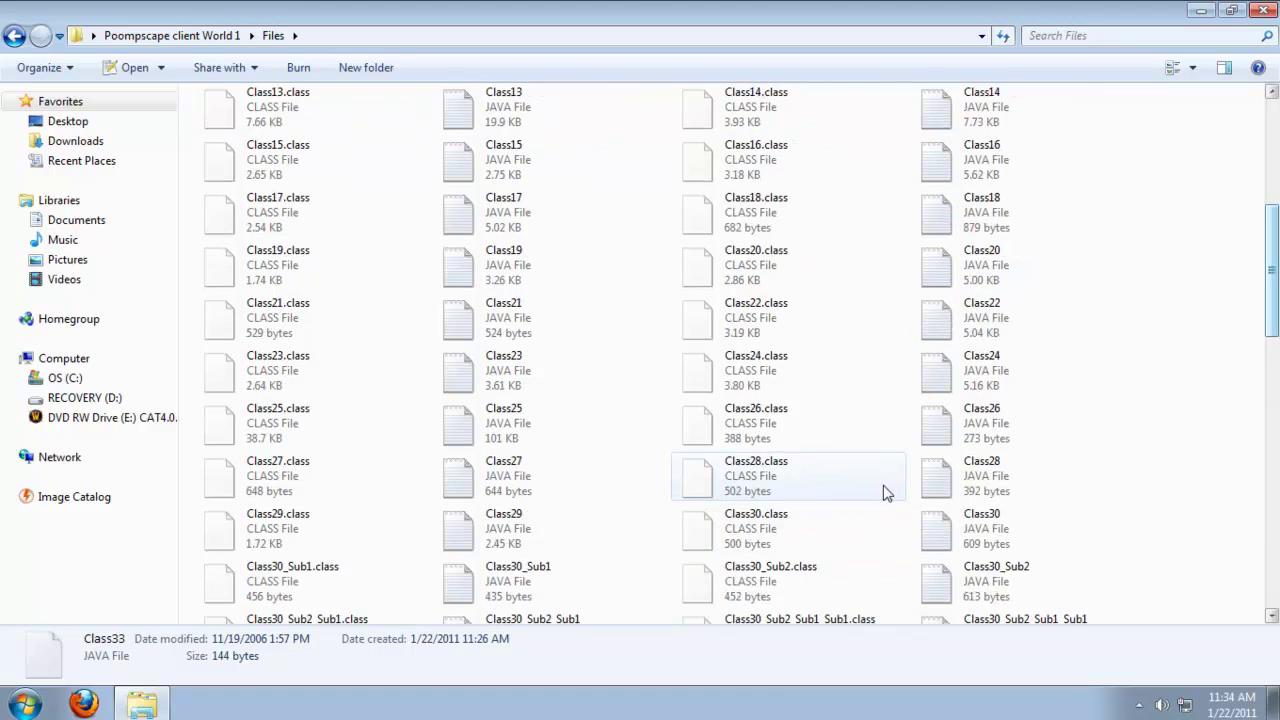
{"action": "scroll", "coordinate": [894, 451], "scroll_direction": "down", "scroll_amount": 10}
{"action": "left_click", "coordinate": [14, 35]}
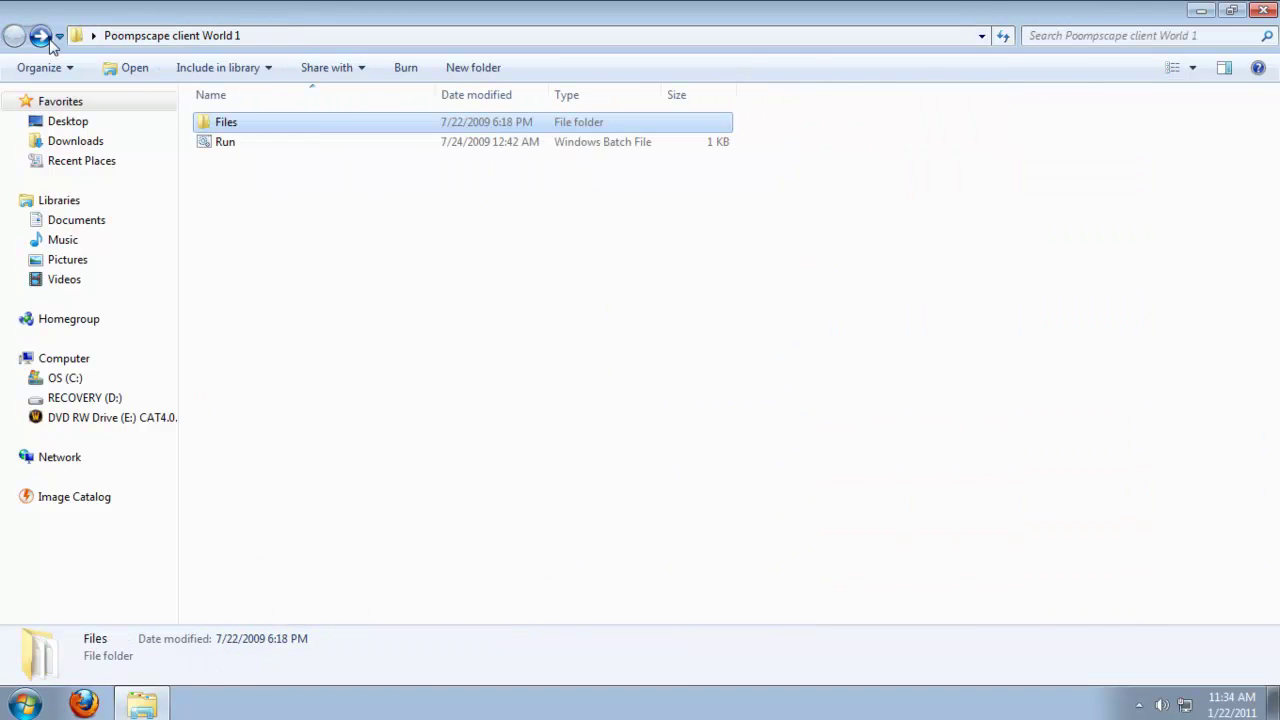
Launch the game client and start the Poompscape v4 World 1 server with ~runserver.
{"action": "double_click", "coordinate": [296, 148]}
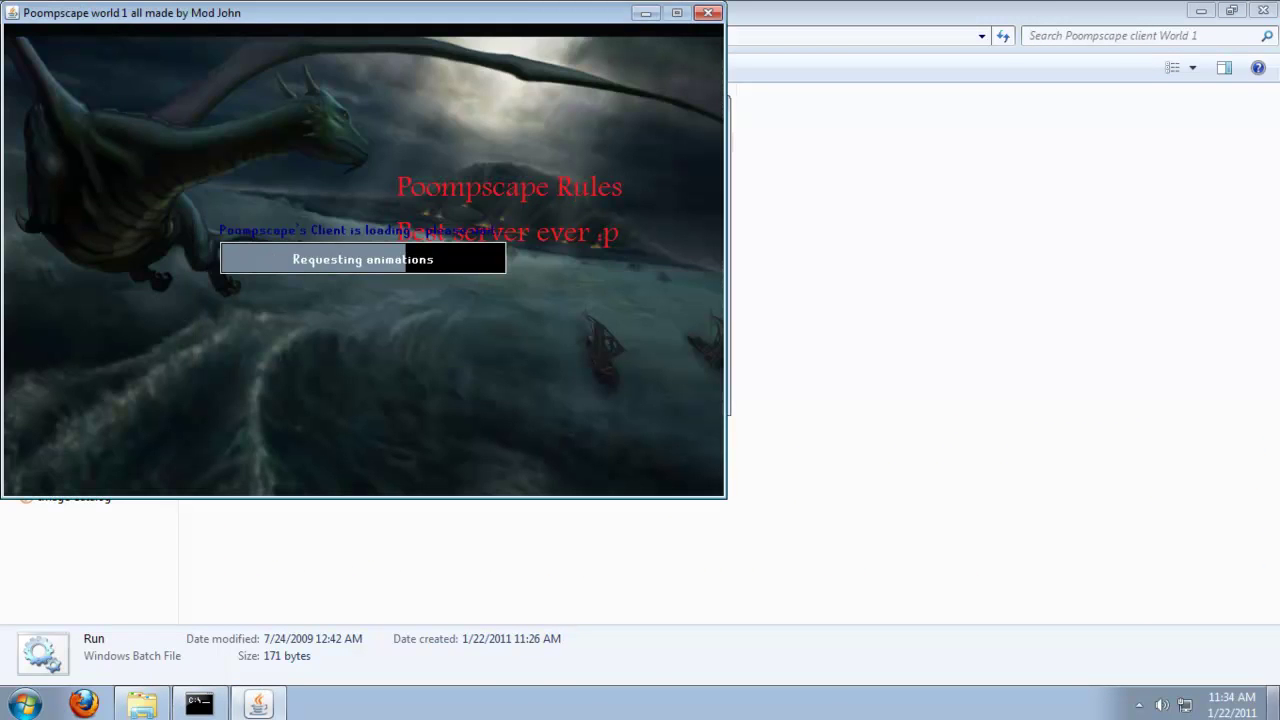
{"action": "left_click", "coordinate": [1275, 702]}
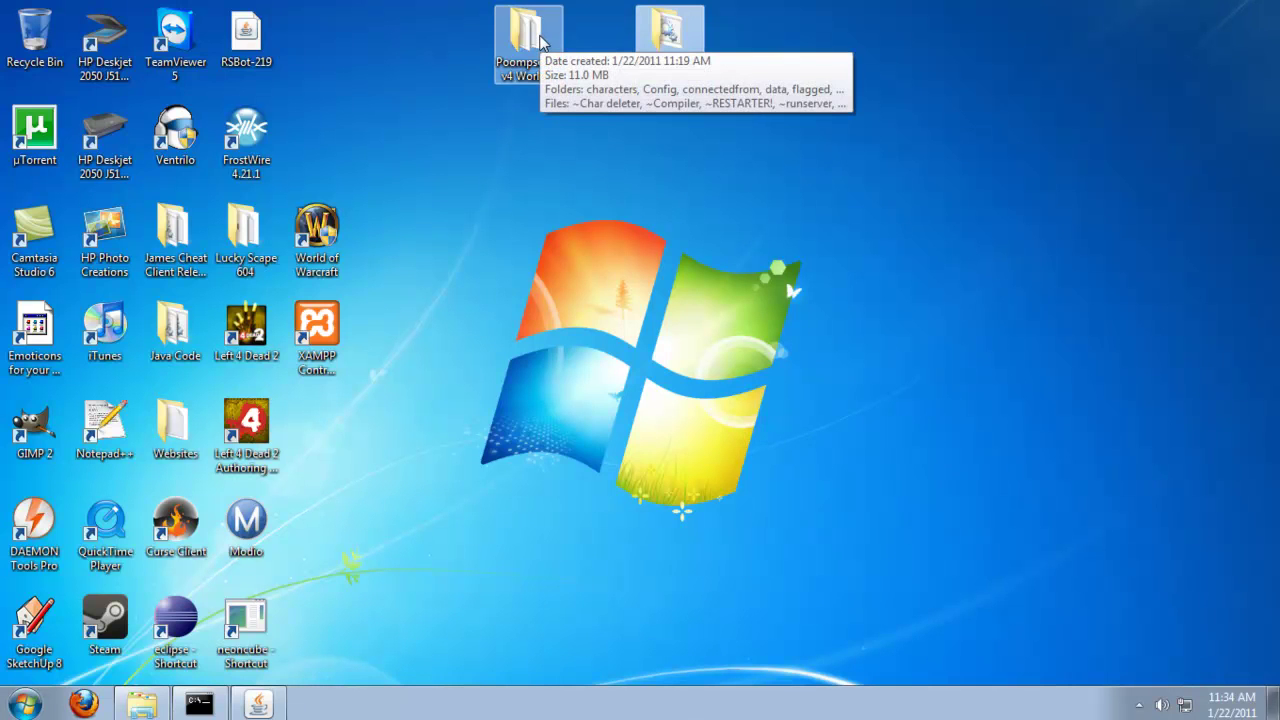
{"action": "double_click", "coordinate": [552, 50]}
{"action": "scroll", "coordinate": [420, 210], "scroll_direction": "down", "scroll_amount": 3}
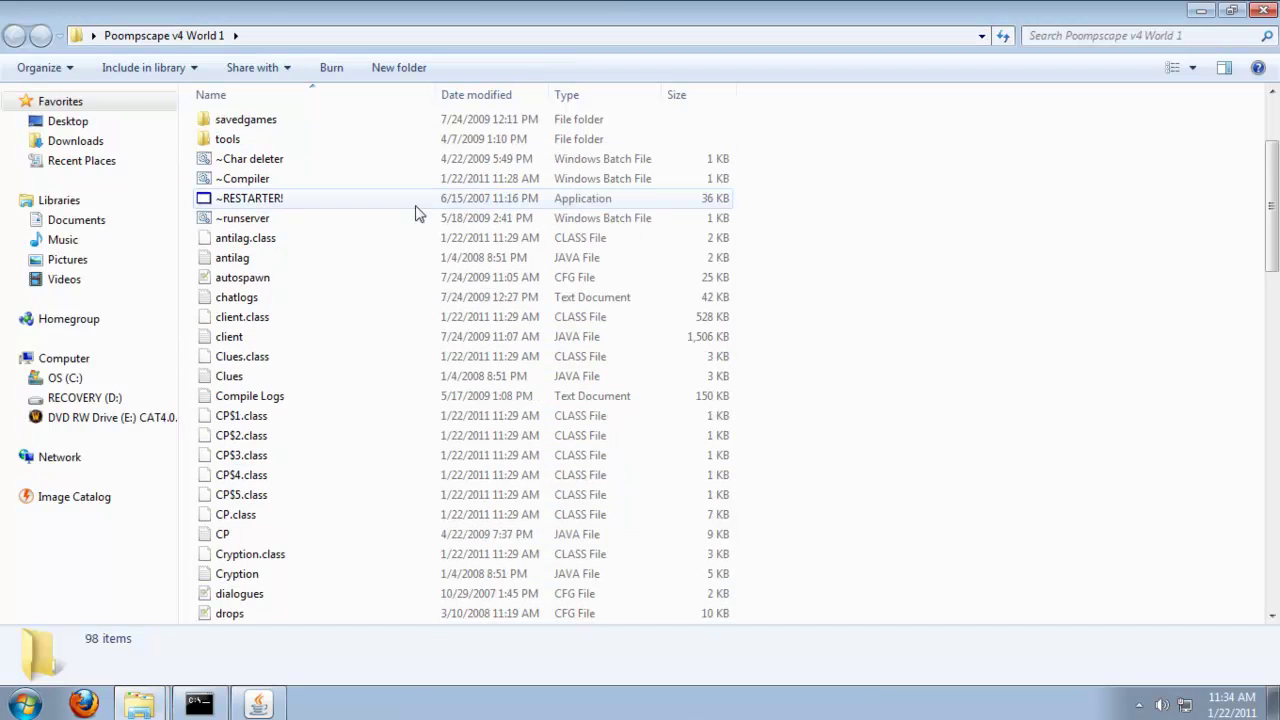
{"action": "double_click", "coordinate": [307, 218]}
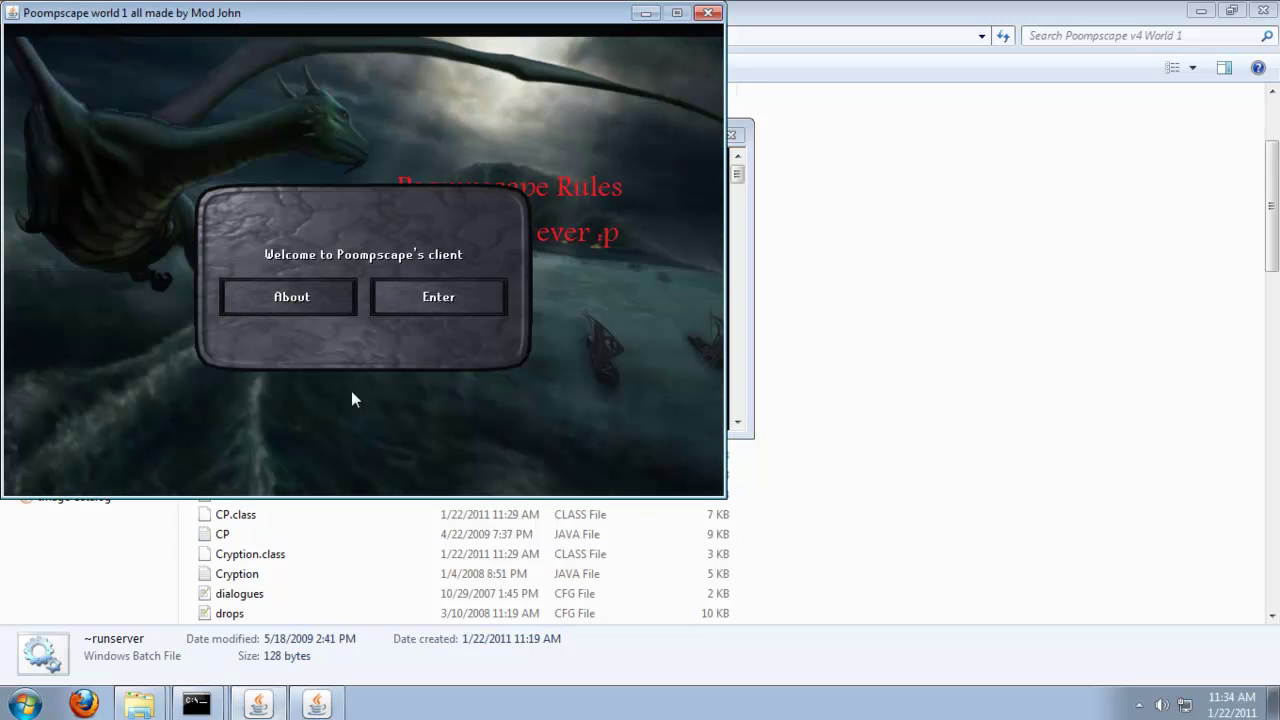
Log into Poompscape World 1 with the account's username and password, then move the game window lower right.
{"action": "left_click", "coordinate": [440, 295]}
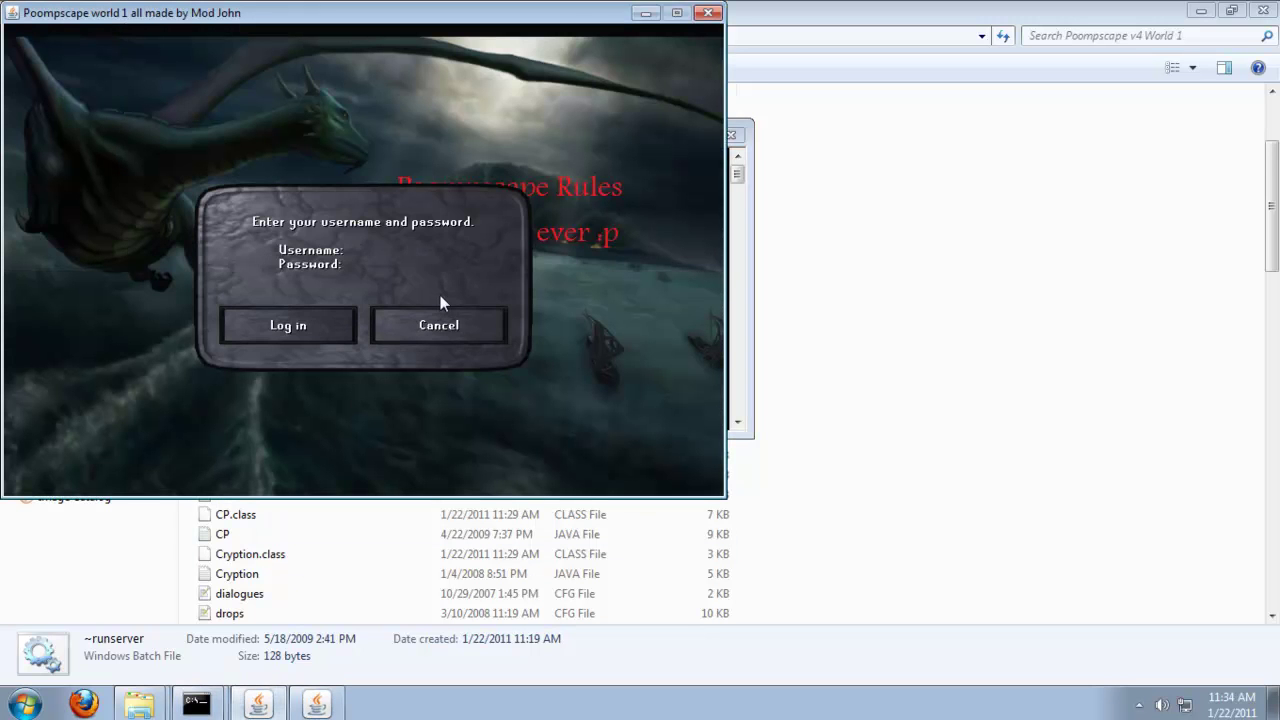
{"action": "type", "text": "XryanXcoreX"}
{"action": "key", "text": "Return"}
{"action": "type", "text": "******"}
{"action": "left_click", "coordinate": [316, 318]}
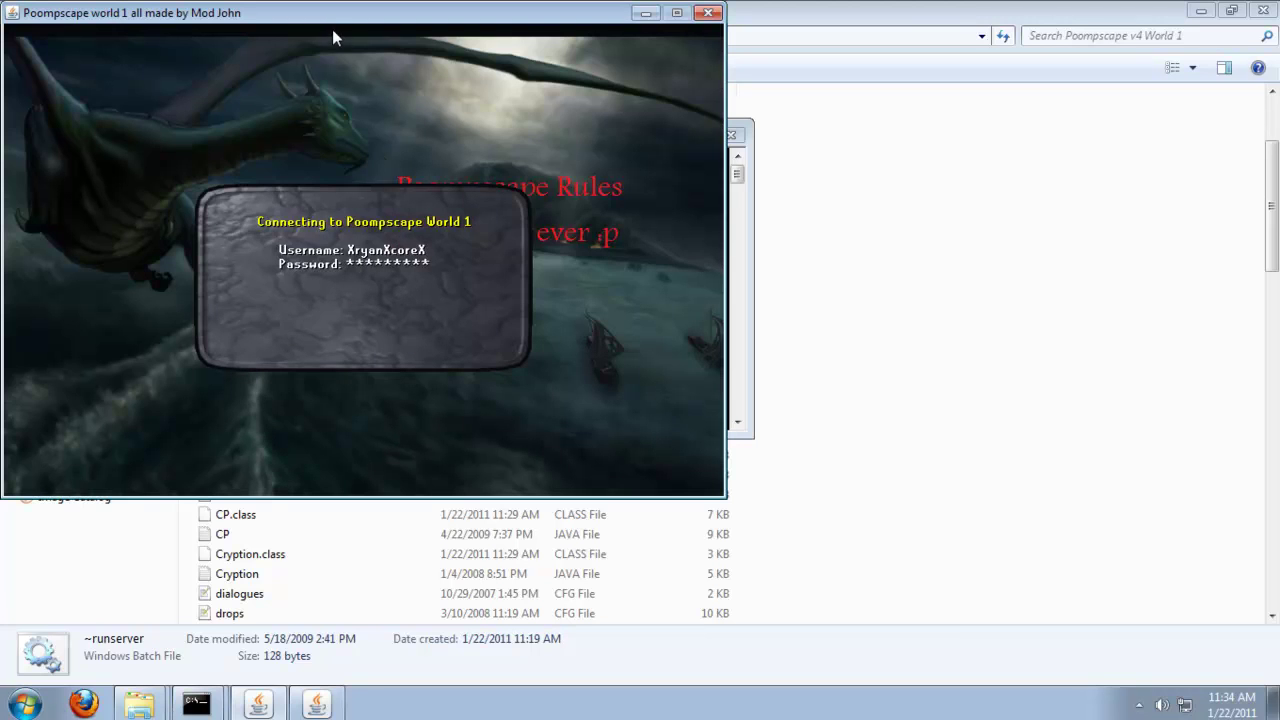
{"action": "left_click_drag", "start_coordinate": [336, 20], "coordinate": [760, 118]}
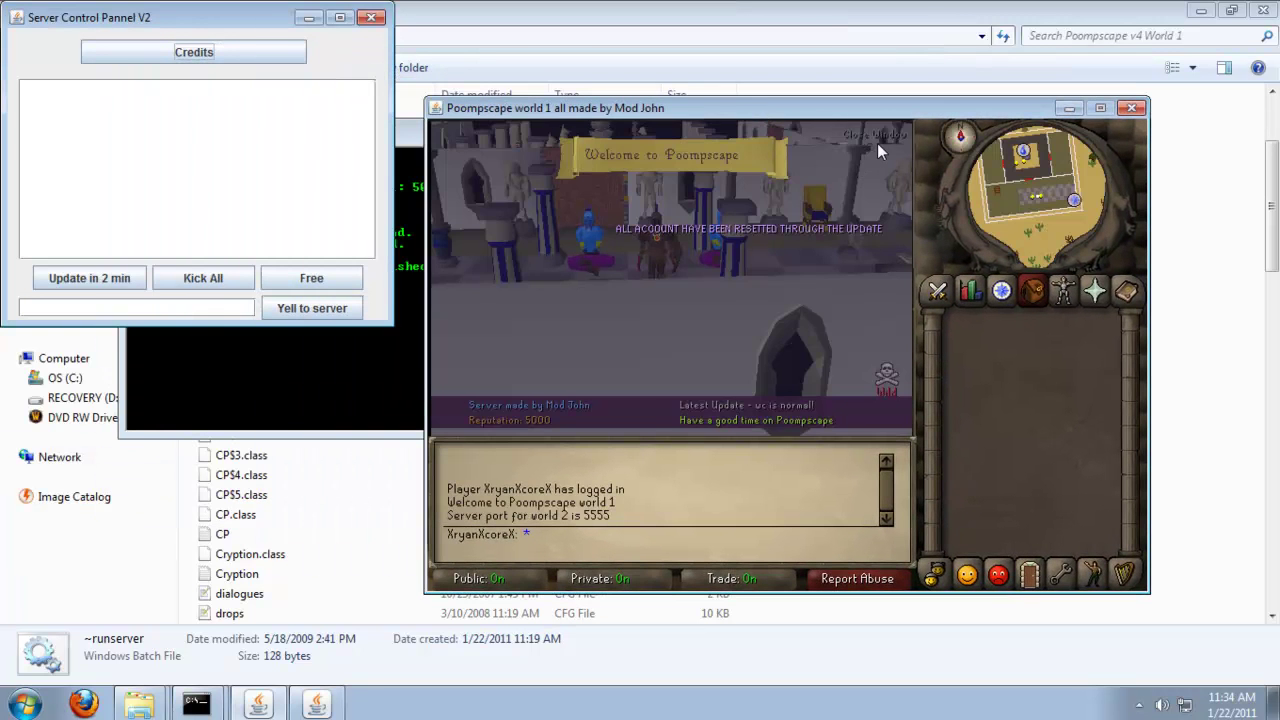
Close the welcome notice and view the character's worn equipment while rotating the camera.
{"action": "left_click", "coordinate": [885, 131]}
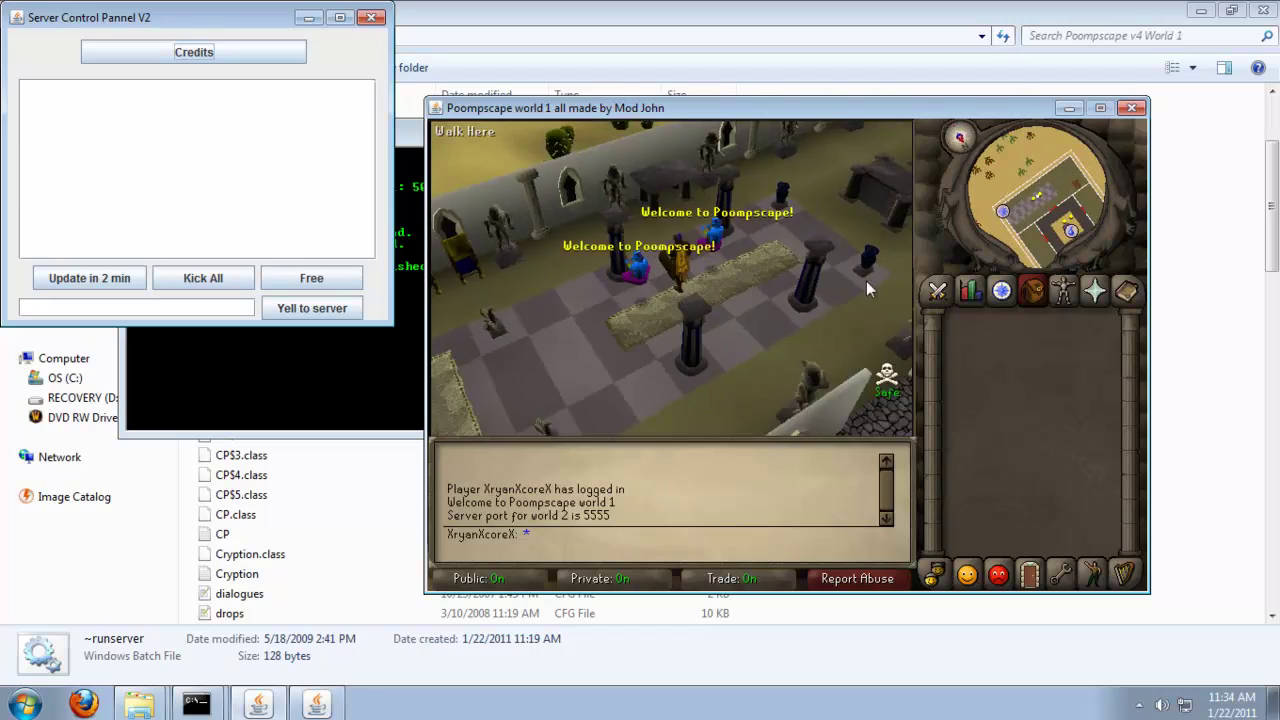
{"action": "key", "text": "Left"}
{"action": "left_click", "coordinate": [1063, 290]}
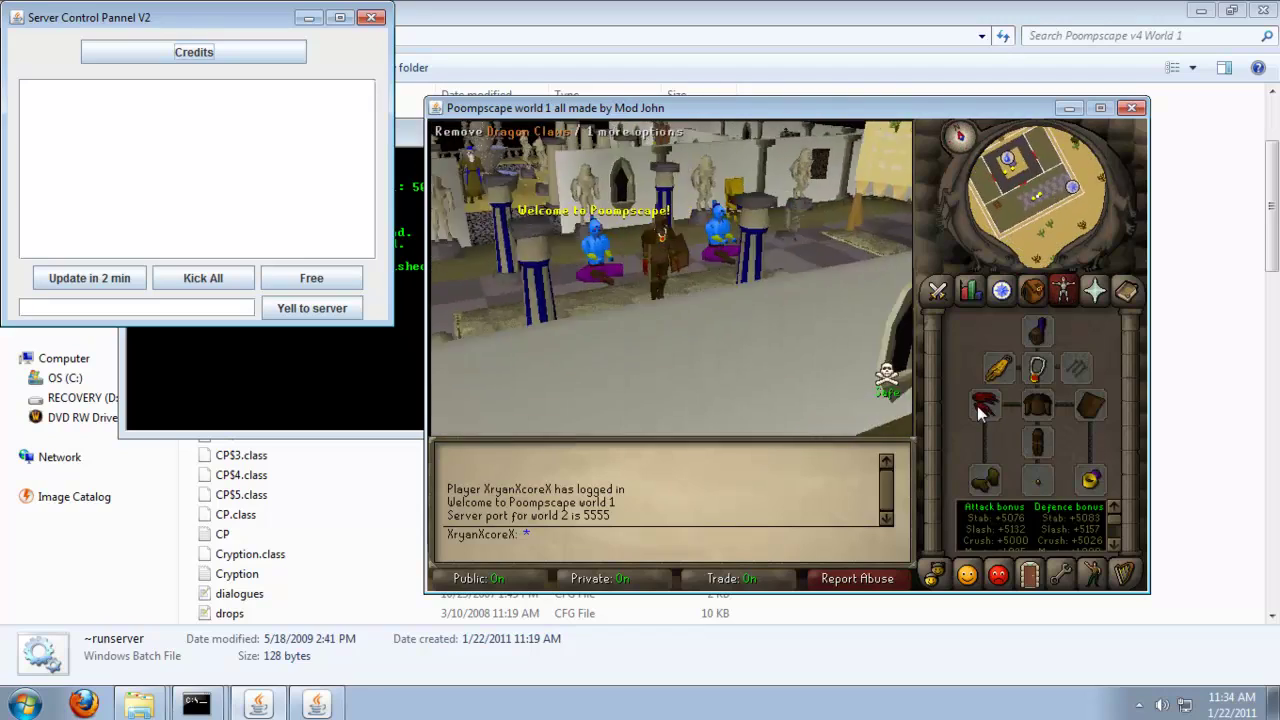
{"action": "key", "text": "Left"}
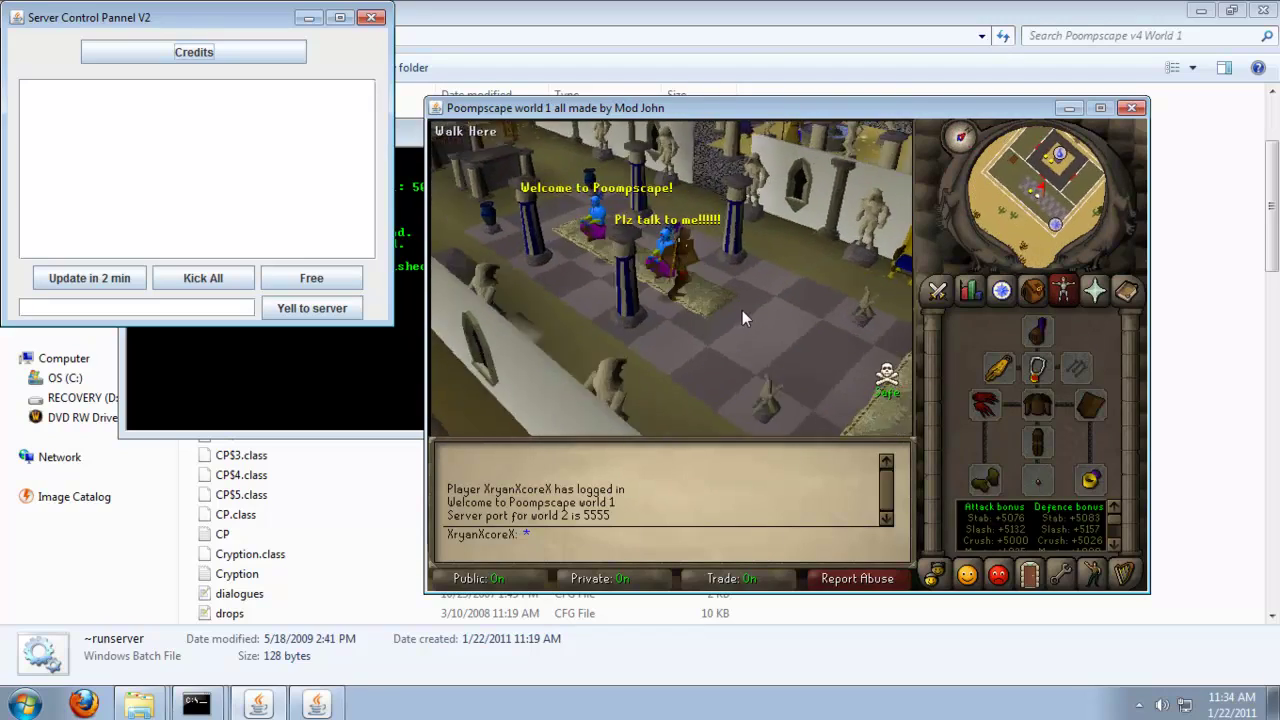
{"action": "key", "text": "Left"}
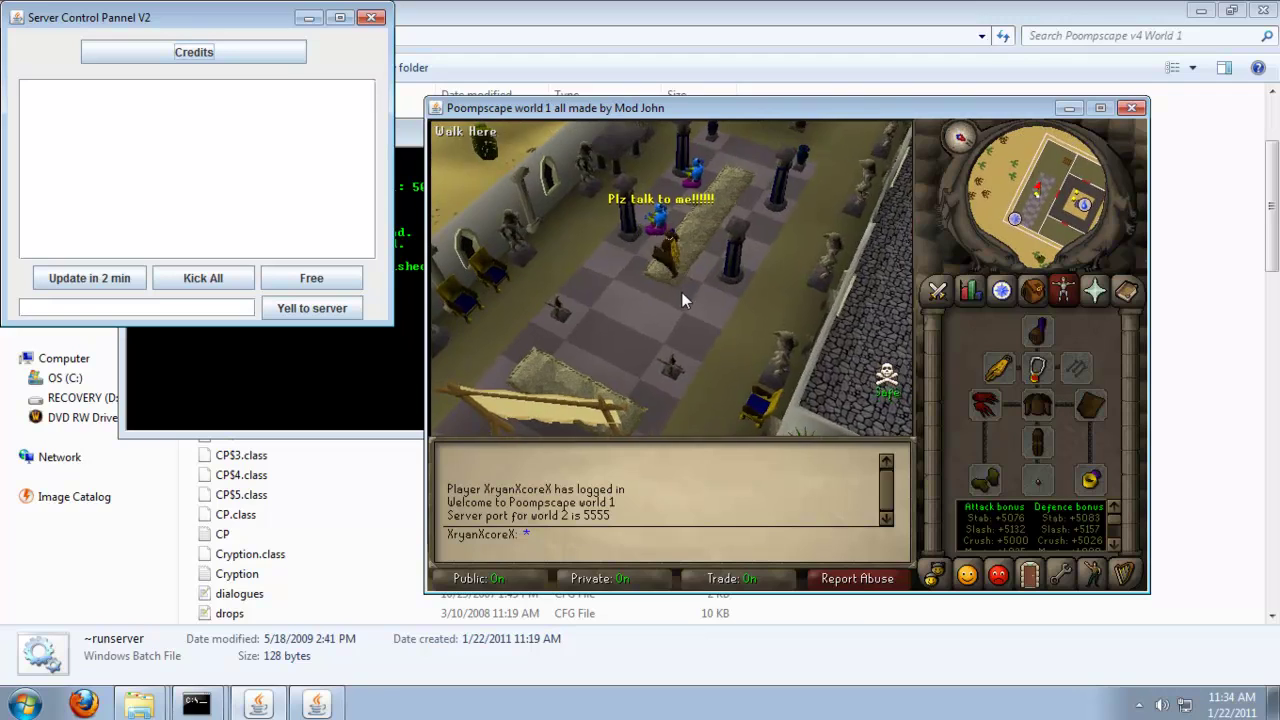
{"action": "key", "text": "Left"}
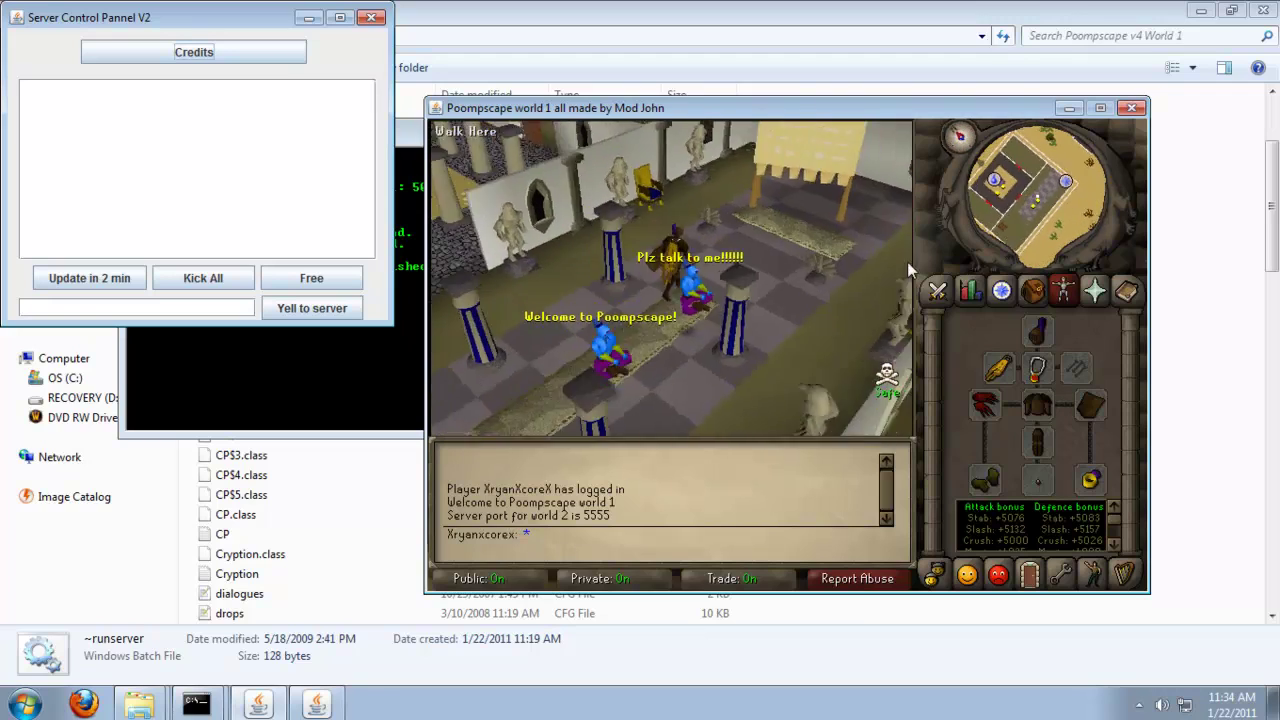
{"action": "key", "text": "Left"}
Open the Game Options tab and start a yell message to all players.
{"action": "left_click", "coordinate": [1063, 573]}
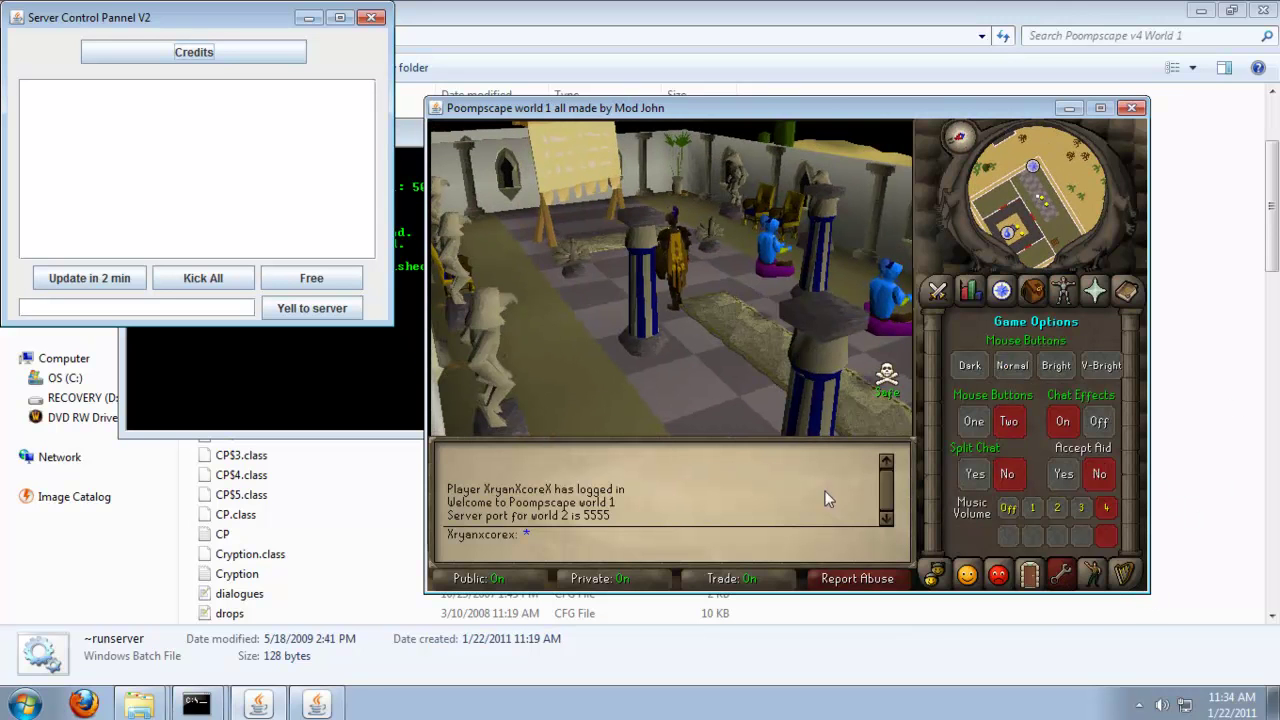
{"action": "key", "text": "Left"}
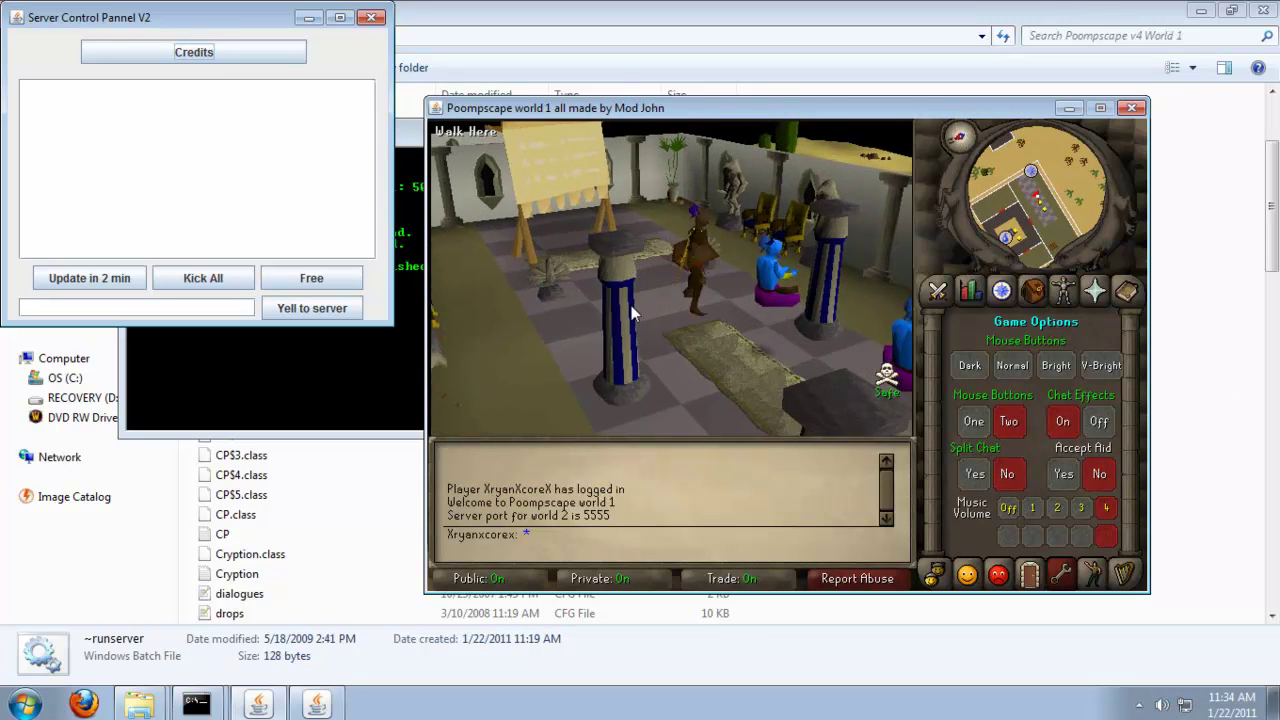
{"action": "left_click", "coordinate": [203, 308]}
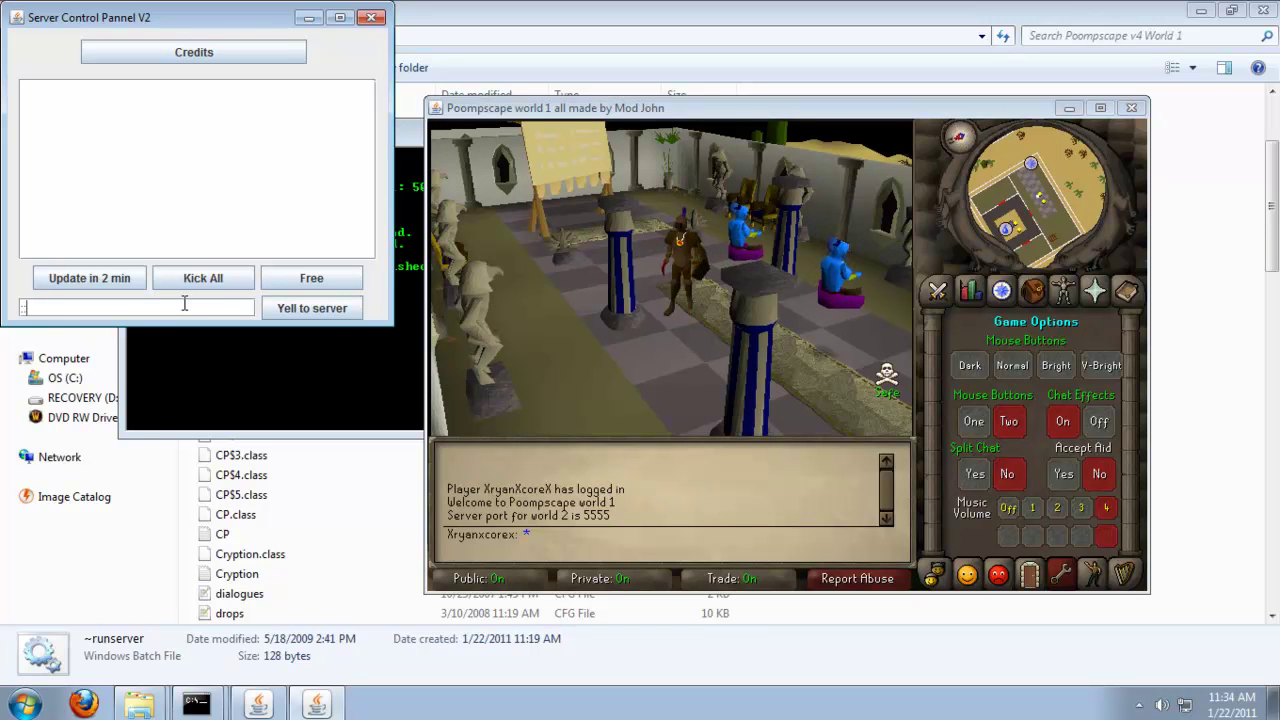
Broadcast 'fdfd' to the whole server, then log the character out.
{"action": "type", "text": "fdfd"}
{"action": "left_click", "coordinate": [291, 310]}
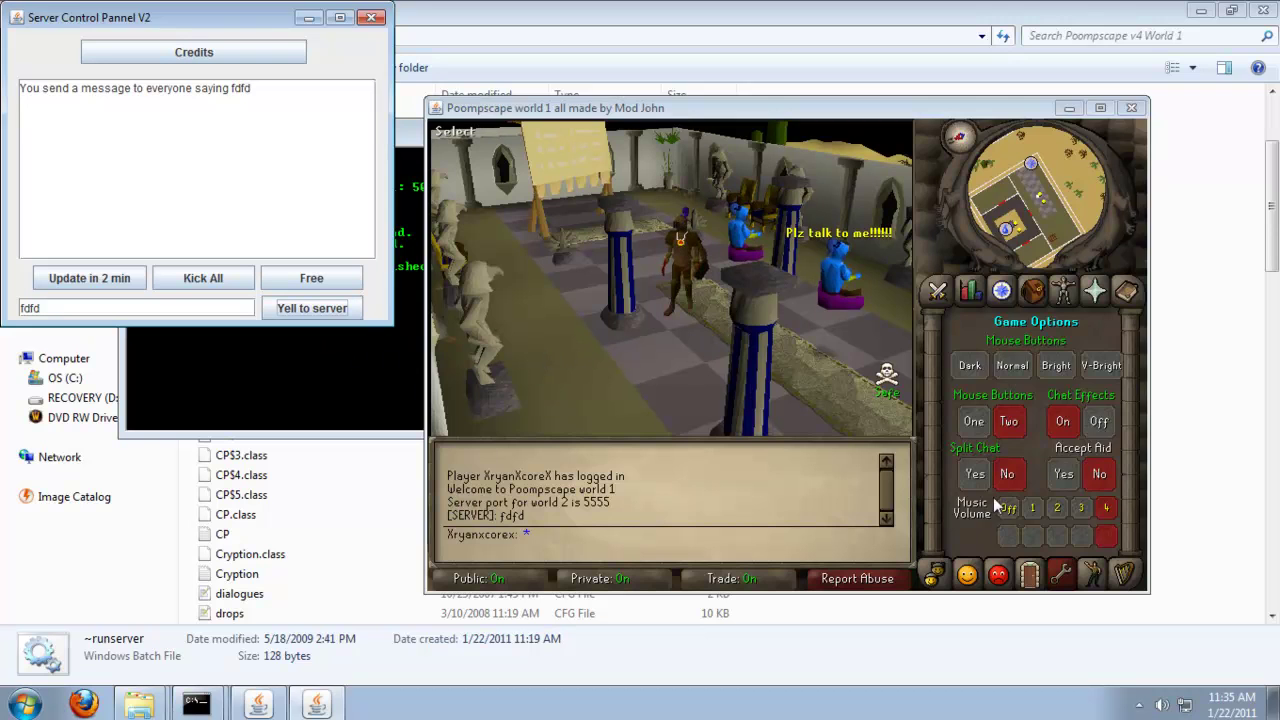
{"action": "left_click", "coordinate": [1029, 575]}
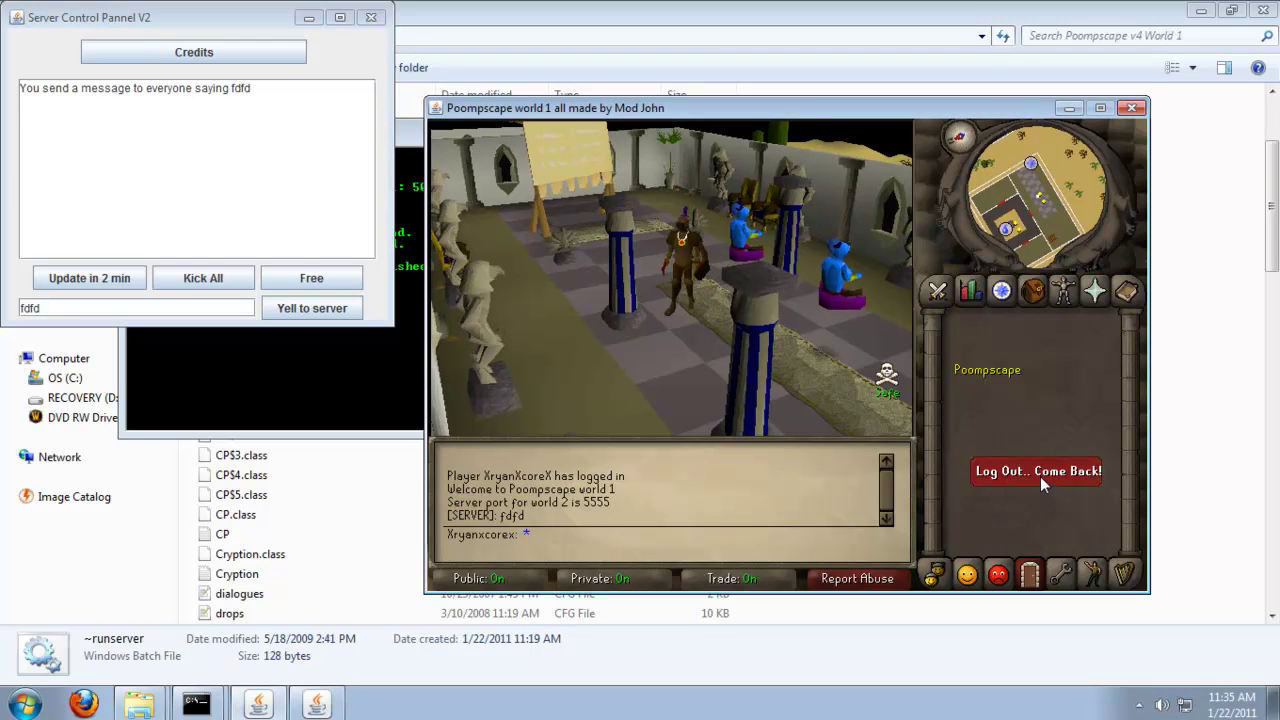
{"action": "left_click", "coordinate": [1039, 471]}
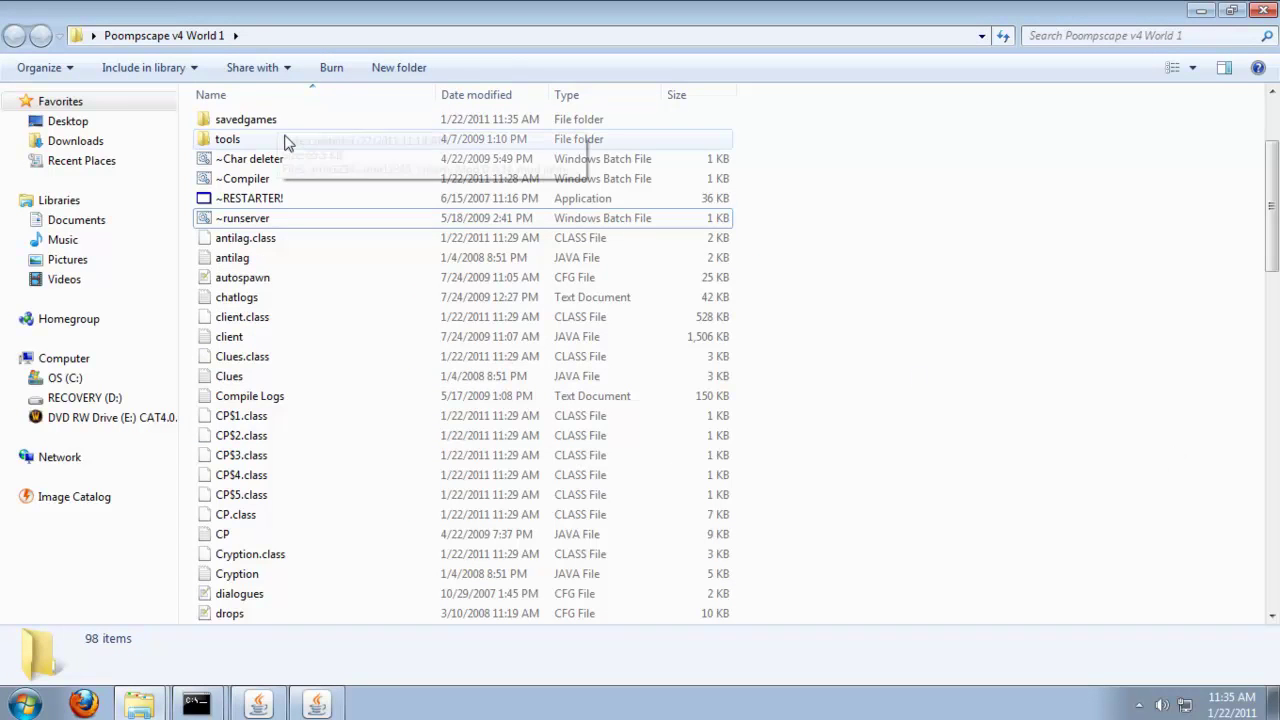
Open the player's character file from the characters folder in Notepad.
{"action": "scroll", "coordinate": [280, 137], "scroll_direction": "up", "scroll_amount": 3}
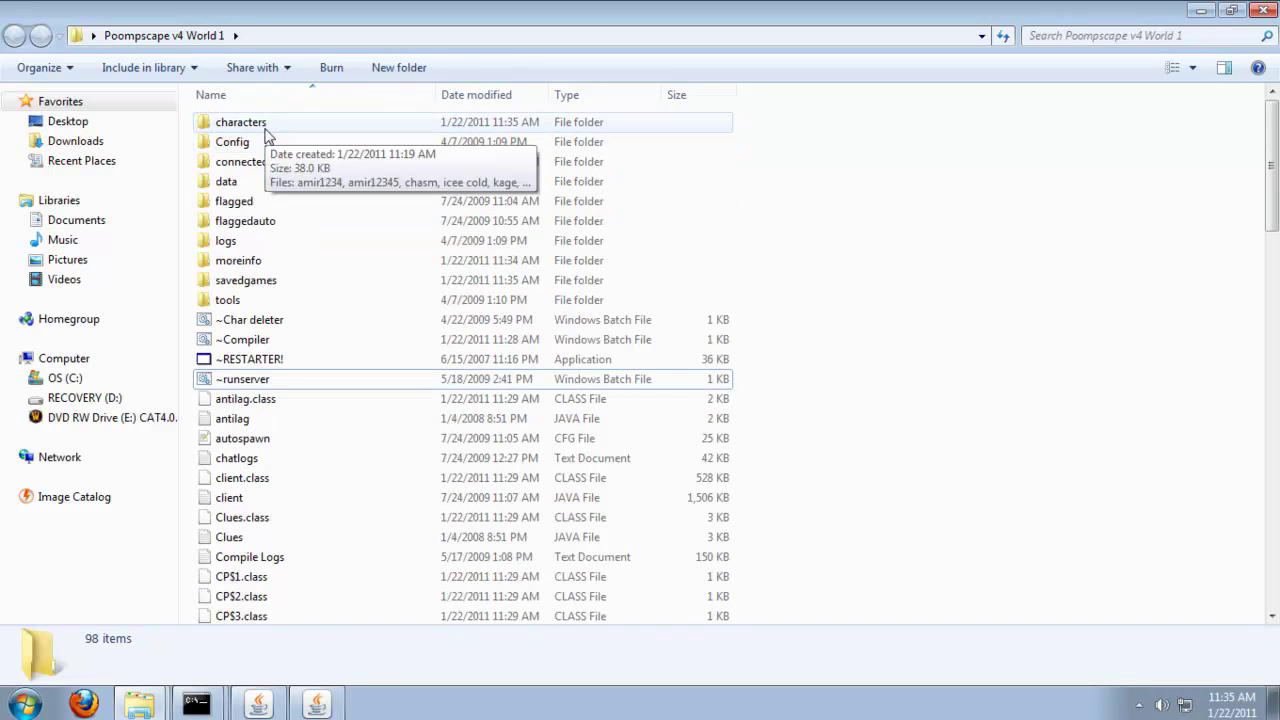
{"action": "double_click", "coordinate": [266, 125]}
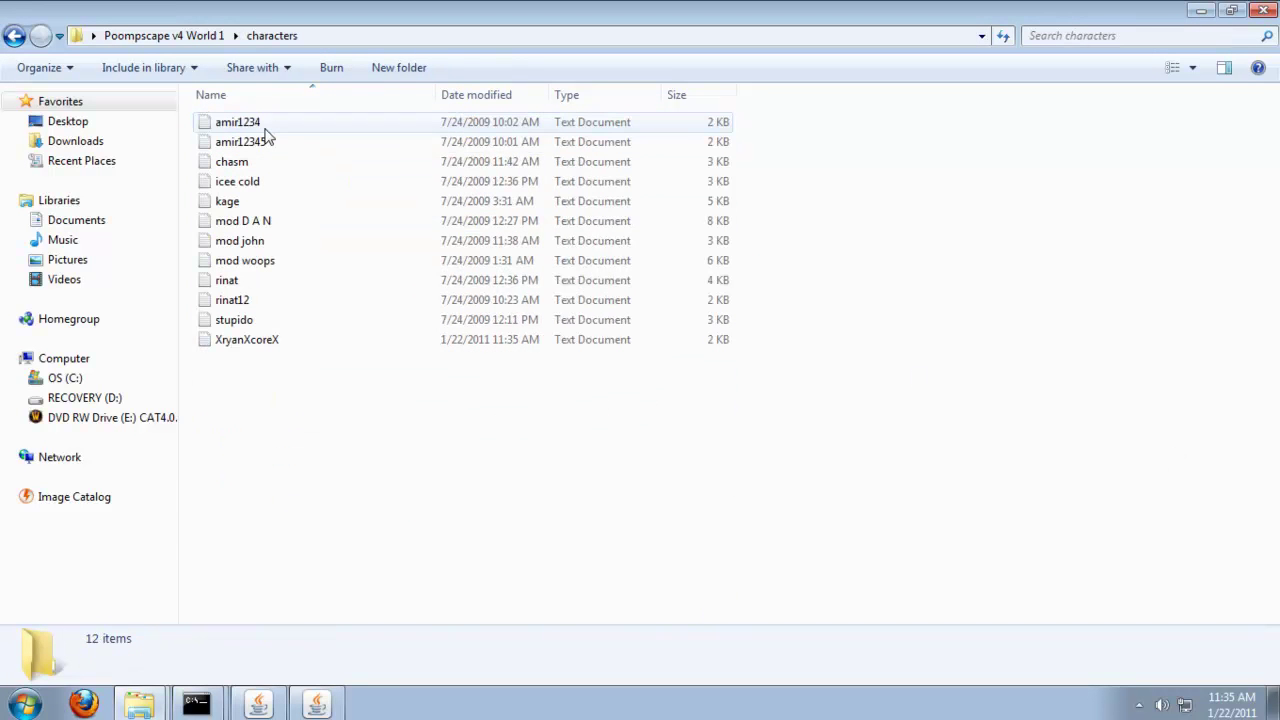
{"action": "left_click", "coordinate": [275, 342]}
{"action": "double_click", "coordinate": [275, 341]}
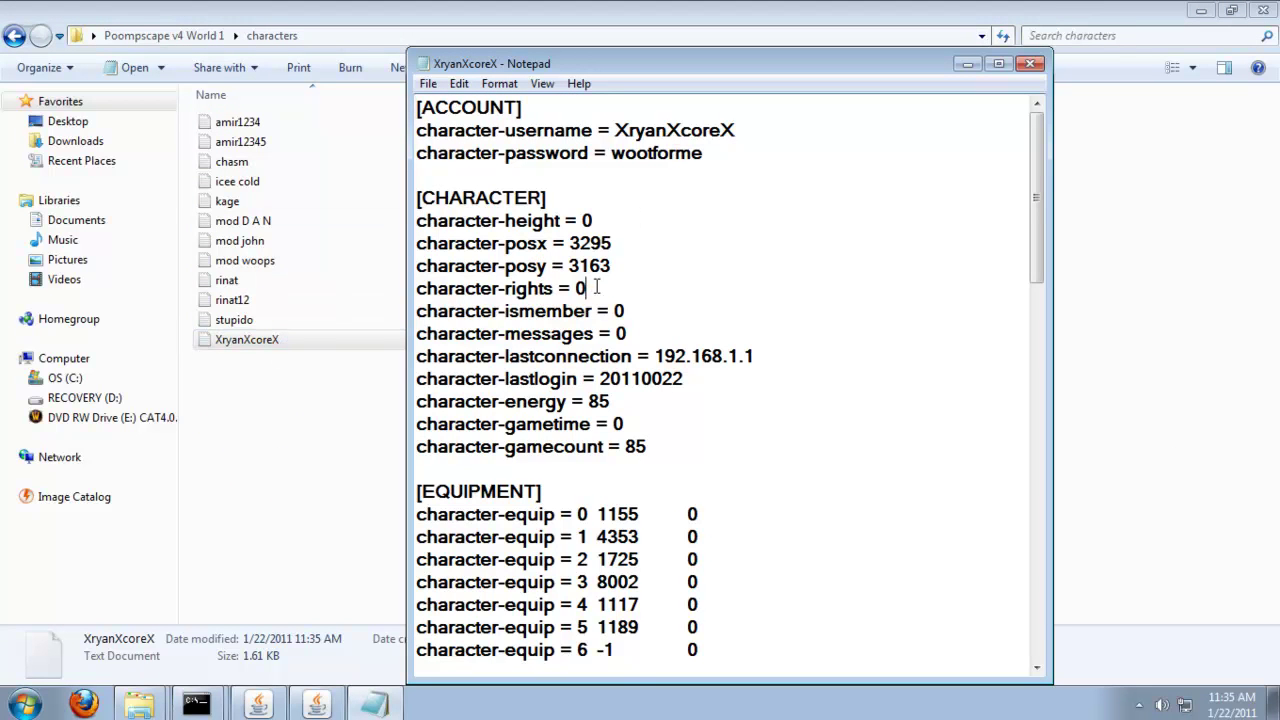
Change character-rights from 0 to 3, save and close the file, then return to the server folder.
{"action": "key", "text": "shift+Left"}
{"action": "type", "text": "3"}
{"action": "scroll", "coordinate": [728, 160], "scroll_direction": "down", "scroll_amount": 14}
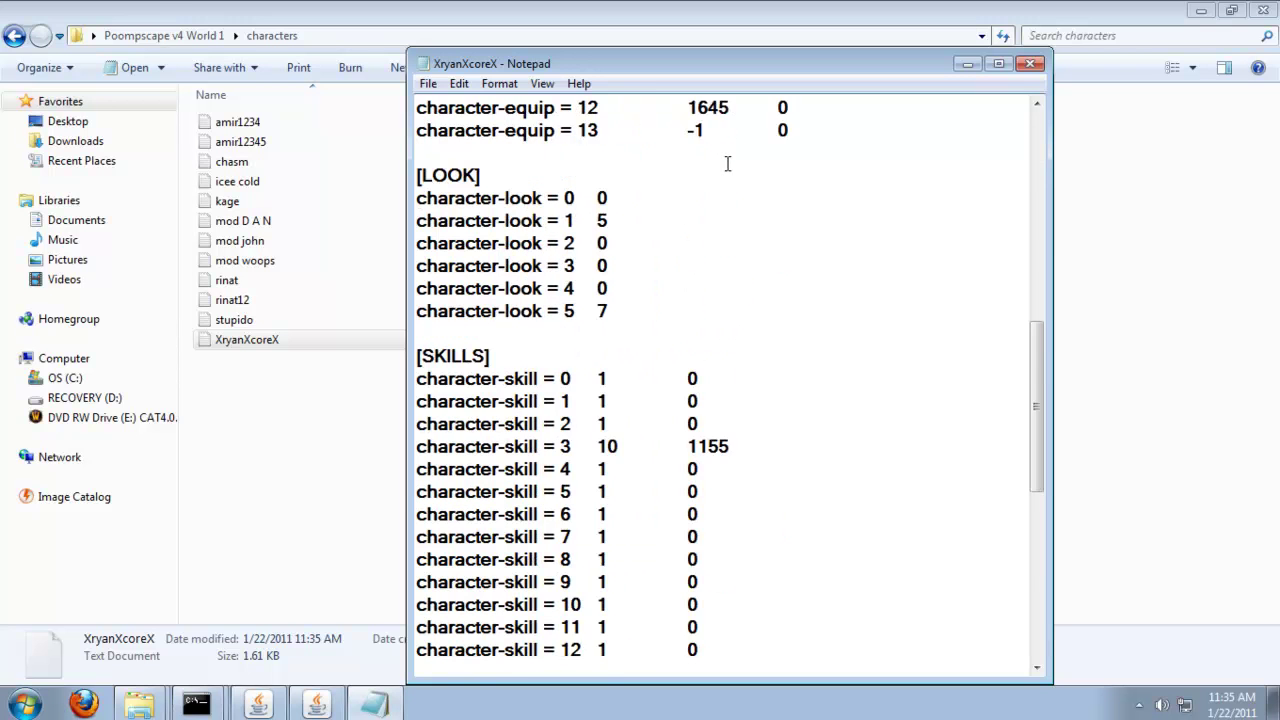
{"action": "scroll", "coordinate": [728, 160], "scroll_direction": "down", "scroll_amount": 4}
{"action": "scroll", "coordinate": [710, 152], "scroll_direction": "up", "scroll_amount": 11}
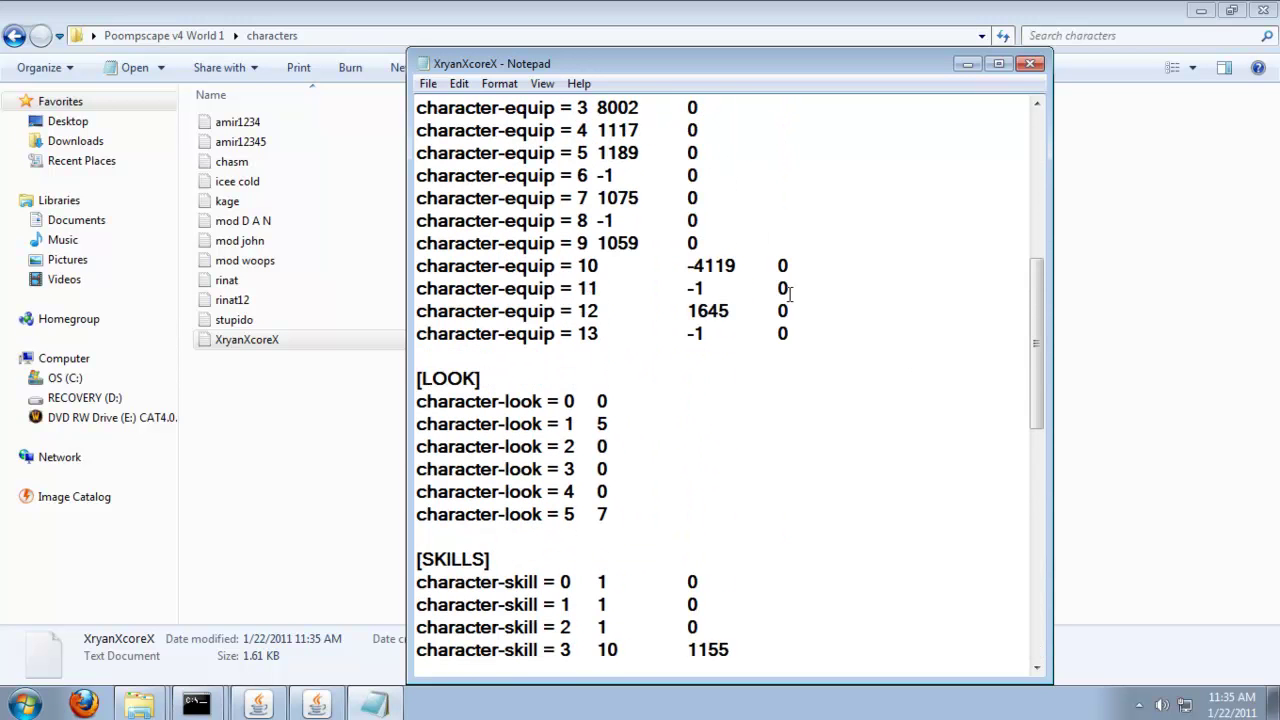
{"action": "scroll", "coordinate": [789, 291], "scroll_direction": "up", "scroll_amount": 4}
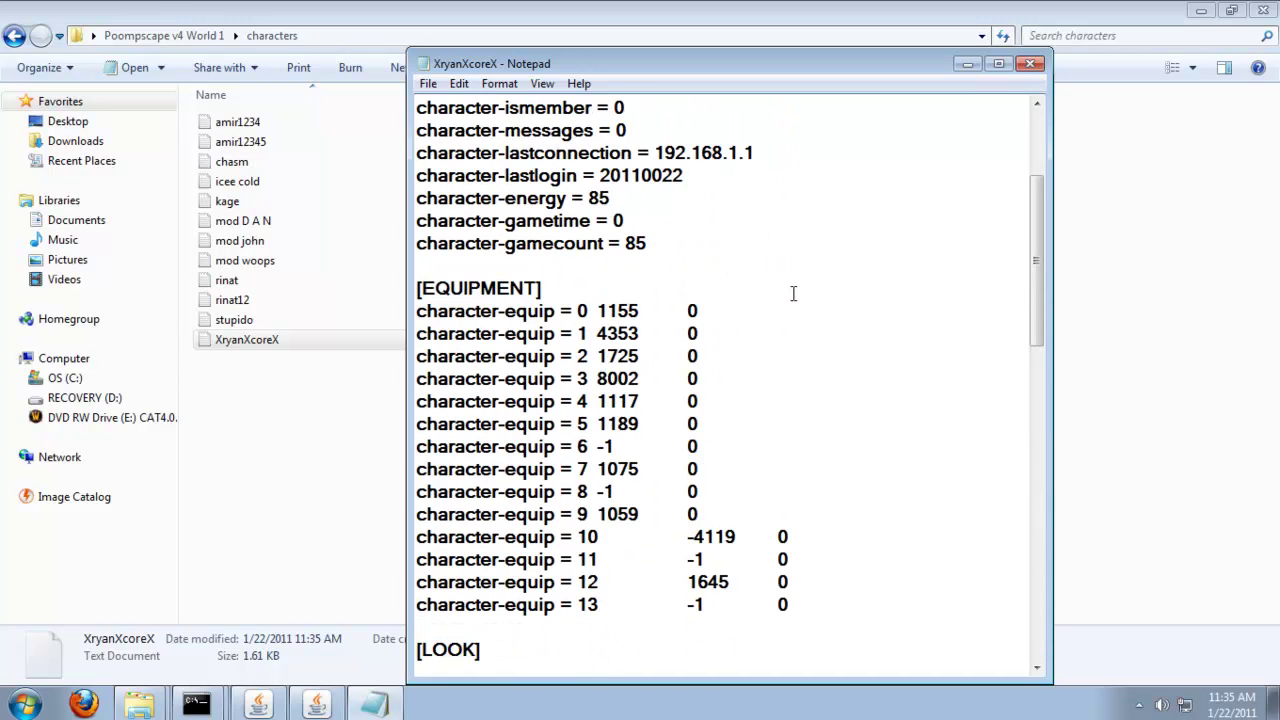
{"action": "left_click", "coordinate": [1030, 63]}
{"action": "left_click", "coordinate": [15, 35]}
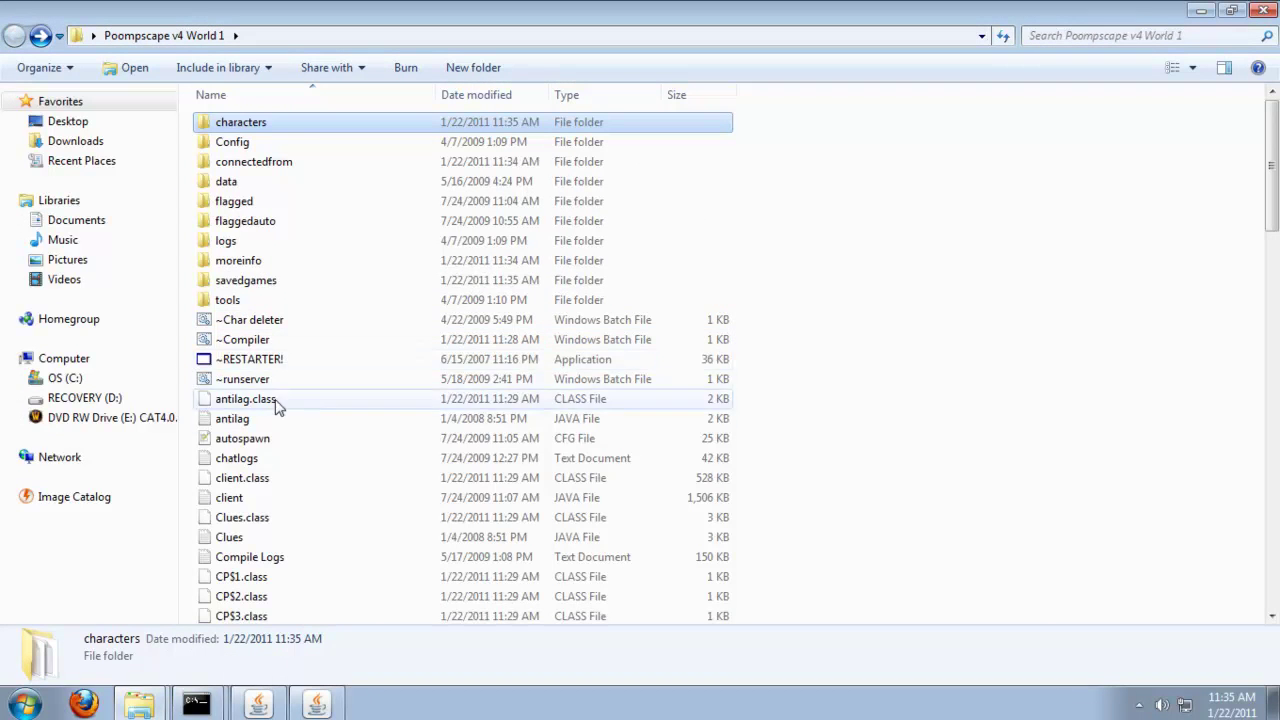
Bring the client back up, log in to World 1, and dismiss the welcome message.
{"action": "left_click", "coordinate": [258, 705]}
{"action": "left_click", "coordinate": [258, 705]}
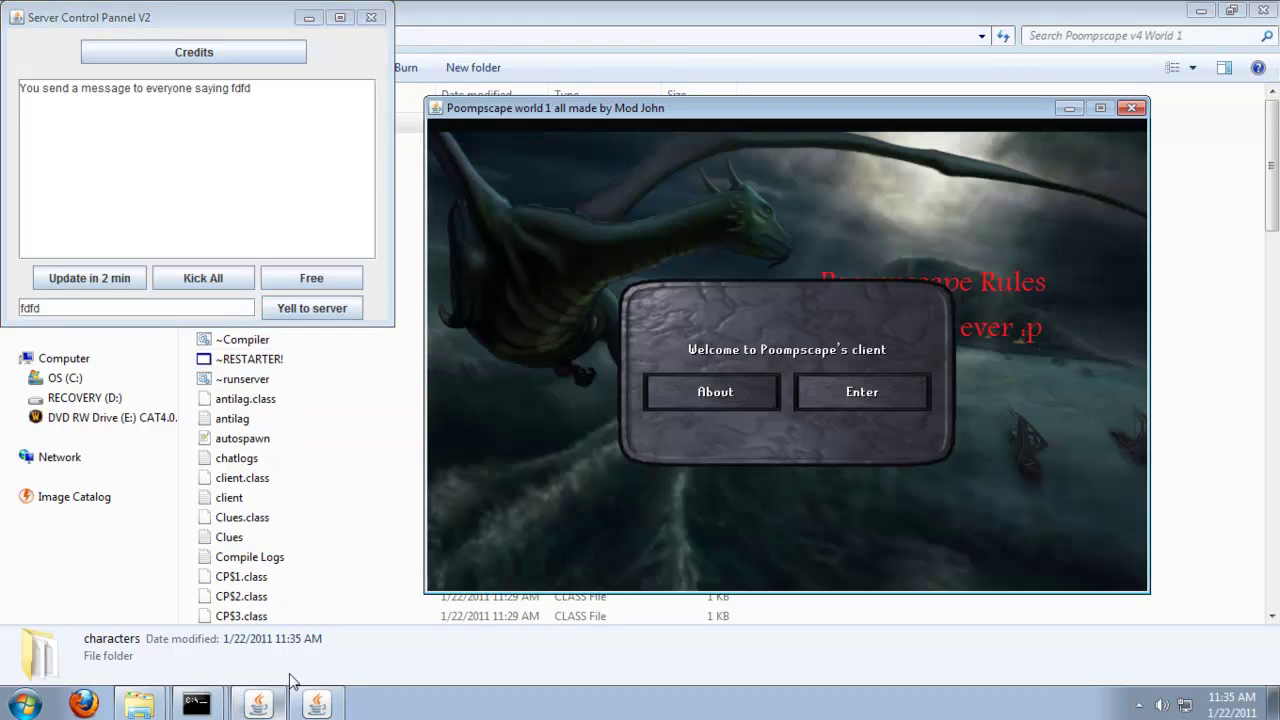
{"action": "left_click", "coordinate": [864, 400]}
{"action": "left_click", "coordinate": [754, 425]}
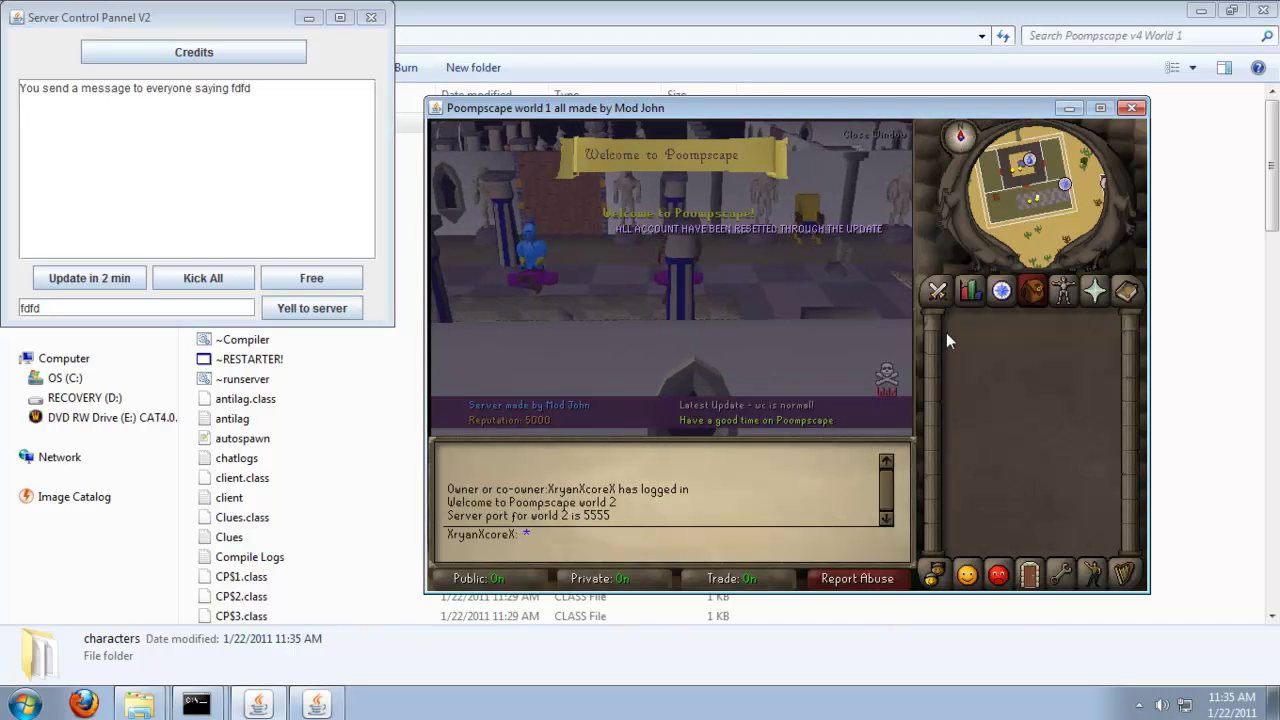
{"action": "left_click", "coordinate": [876, 137]}
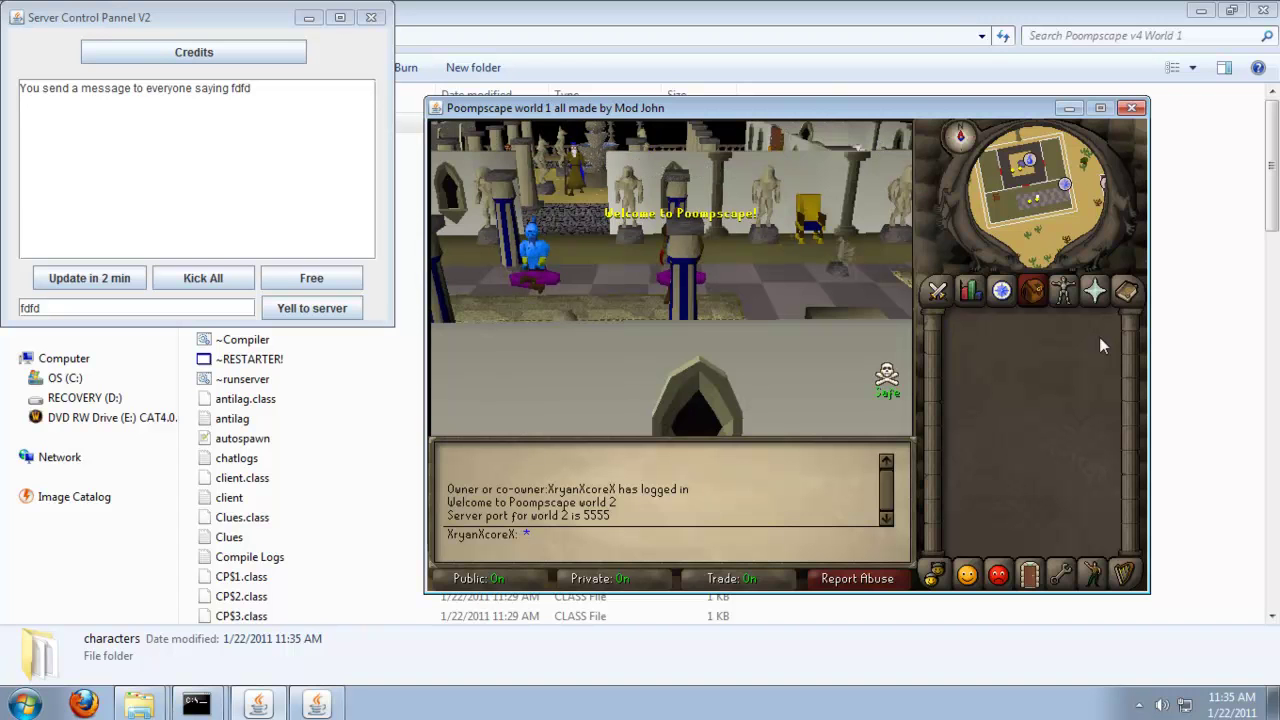
Send chat message '6', then try '::plickup 5 1000' and '::pickup 09534 1' item commands.
{"action": "type", "text": "6"}
{"action": "key", "text": "Return"}
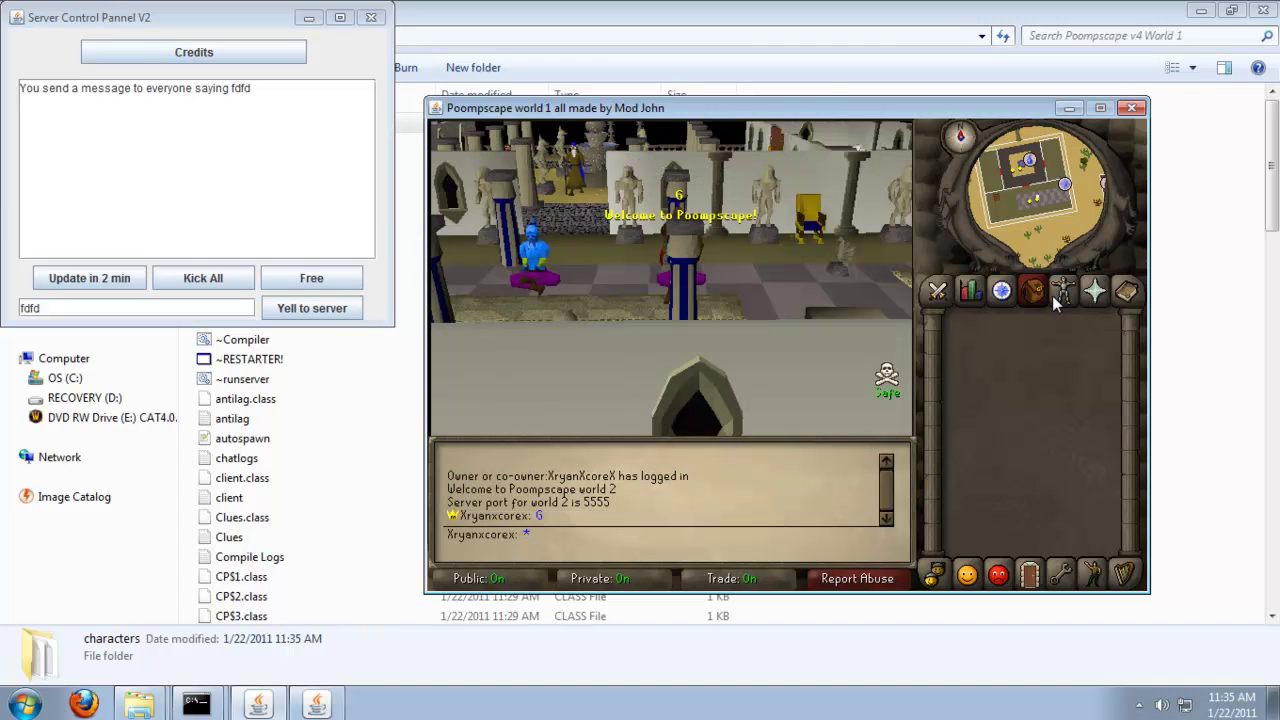
{"action": "key", "text": "Left"}
{"action": "type", "text": "::pl"}
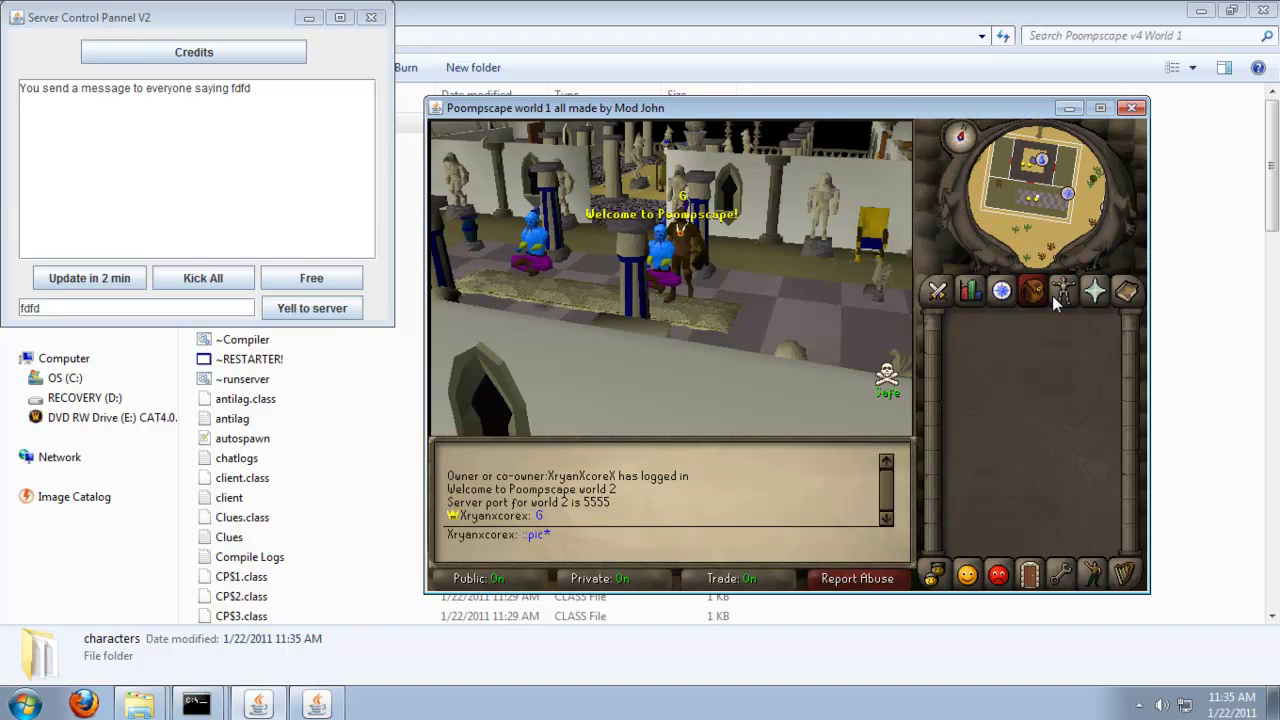
{"action": "type", "text": "ickup "}
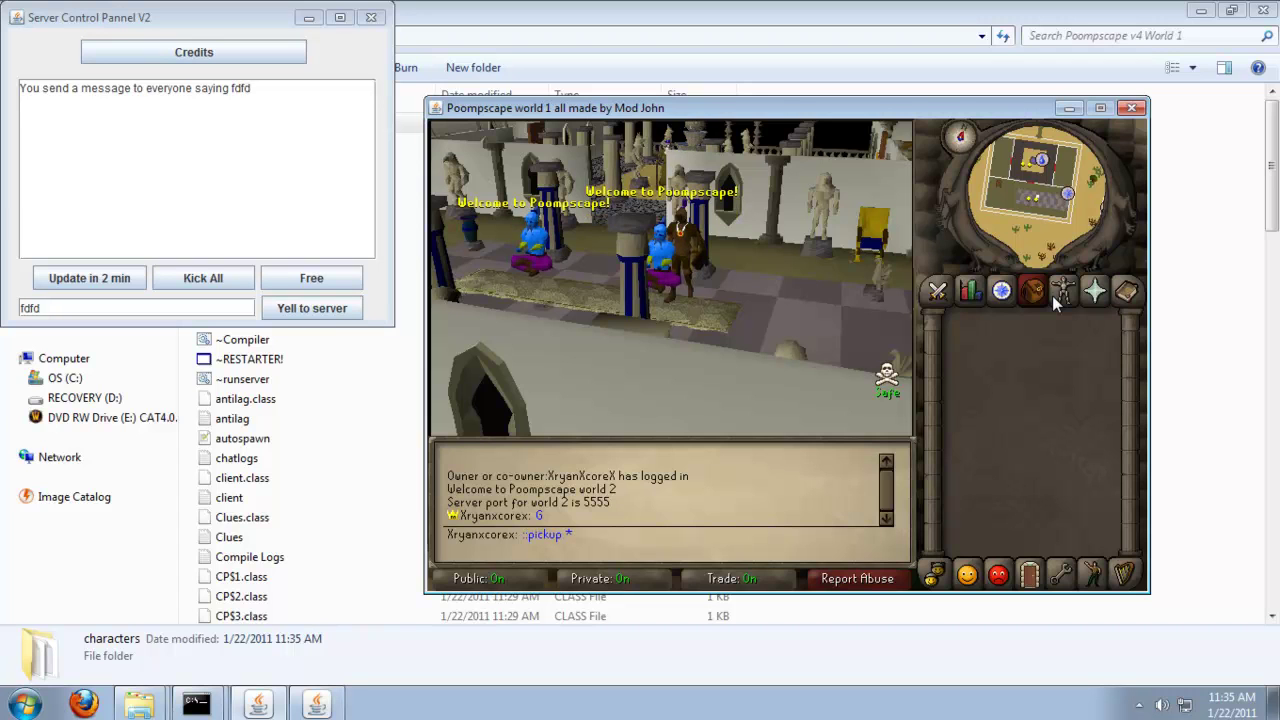
{"action": "type", "text": "5141 1000"}
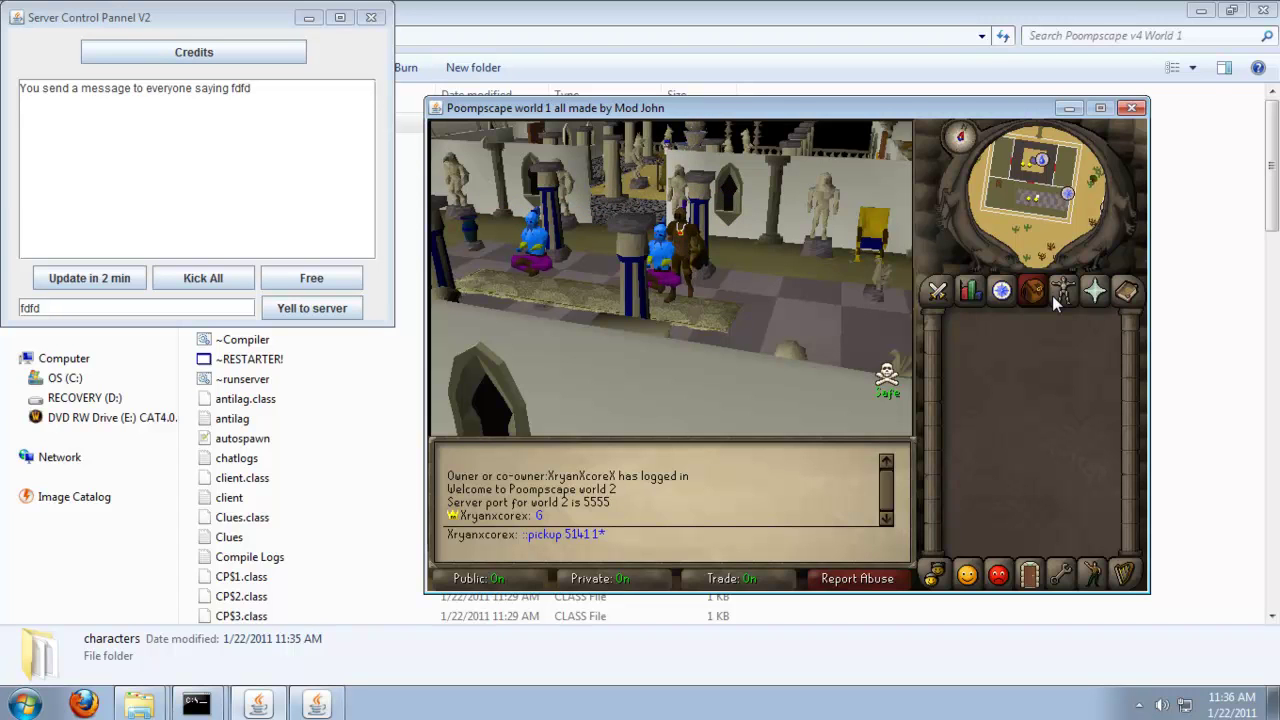
{"action": "key", "text": "Return"}
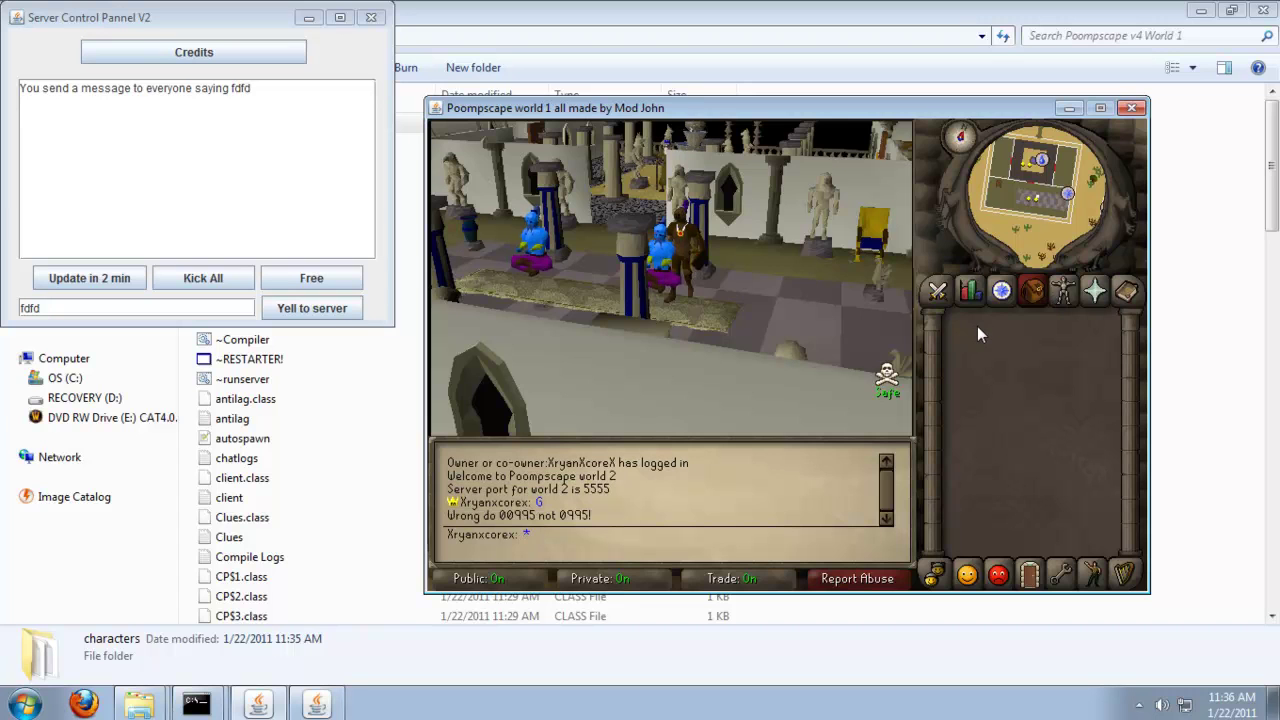
{"action": "type", "text": "::pickup"}
{"action": "key", "text": "BackSpace"}
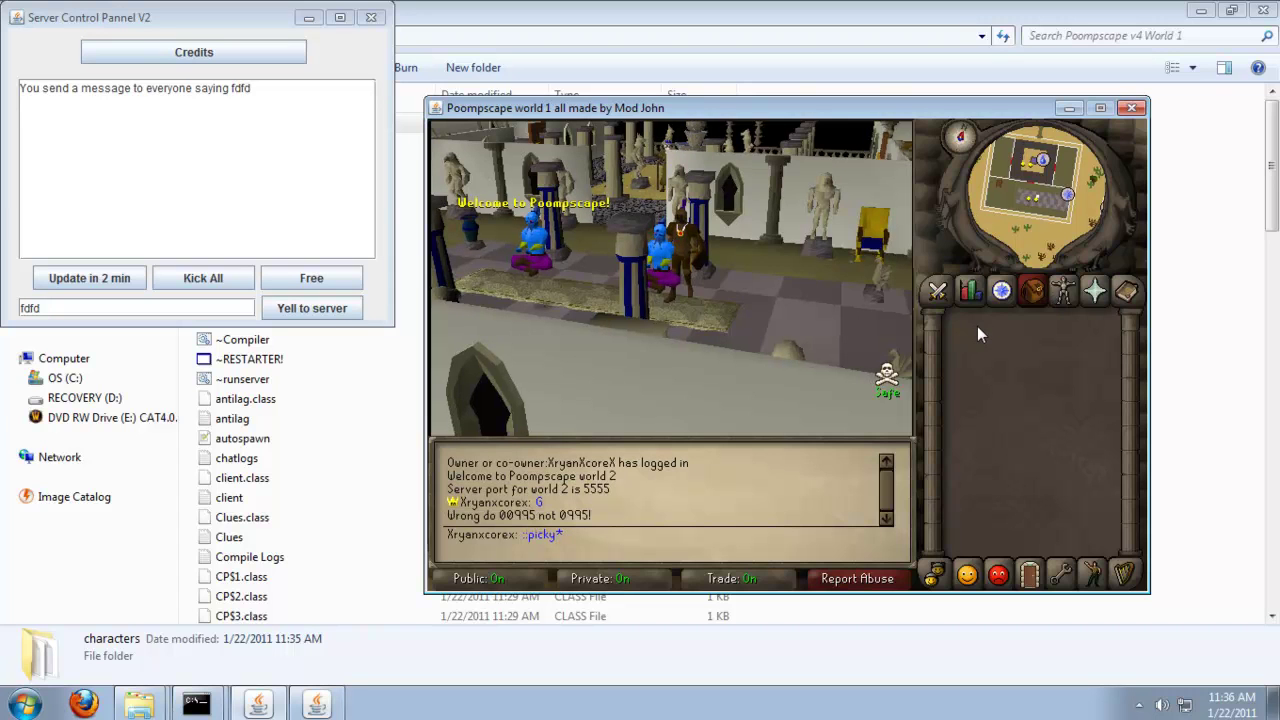
{"action": "type", "text": "p 09534 1"}
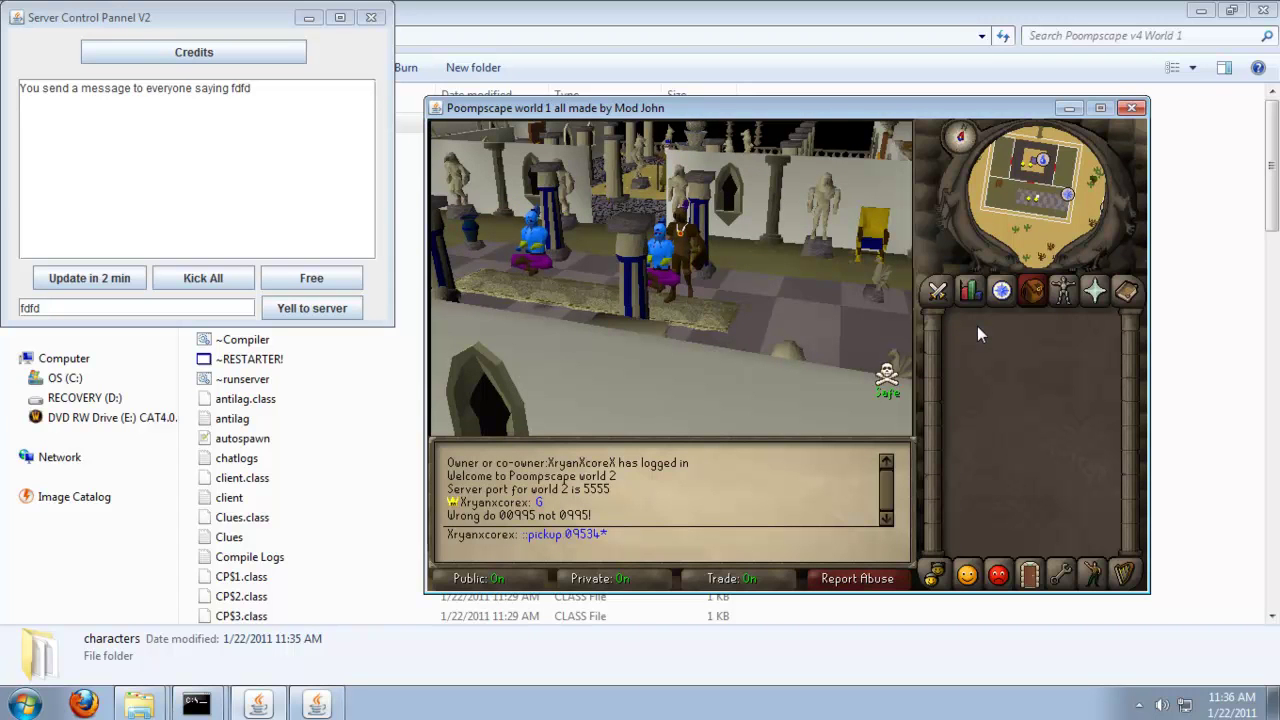
{"action": "key", "text": "Return"}
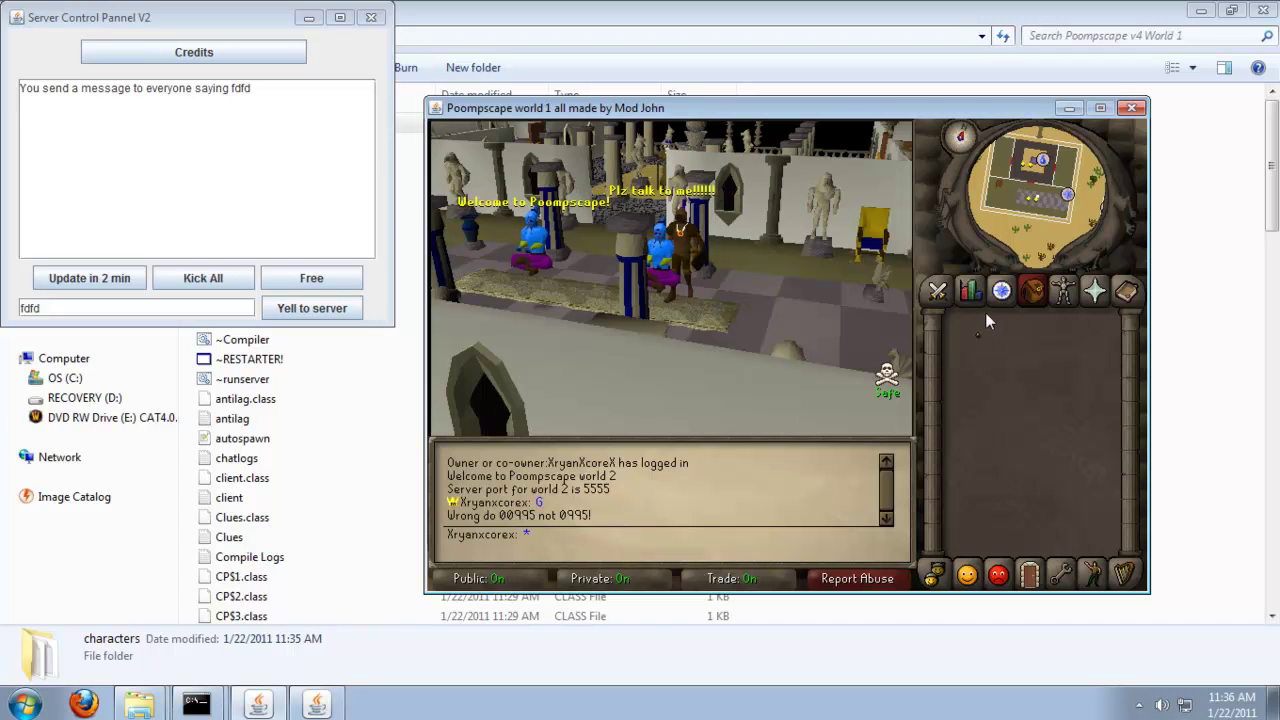
Examine the Dwarf remains, turn the camera to a top-down view, and walk further along the hall.
{"action": "right_click", "coordinate": [972, 334]}
{"action": "left_click", "coordinate": [981, 396]}
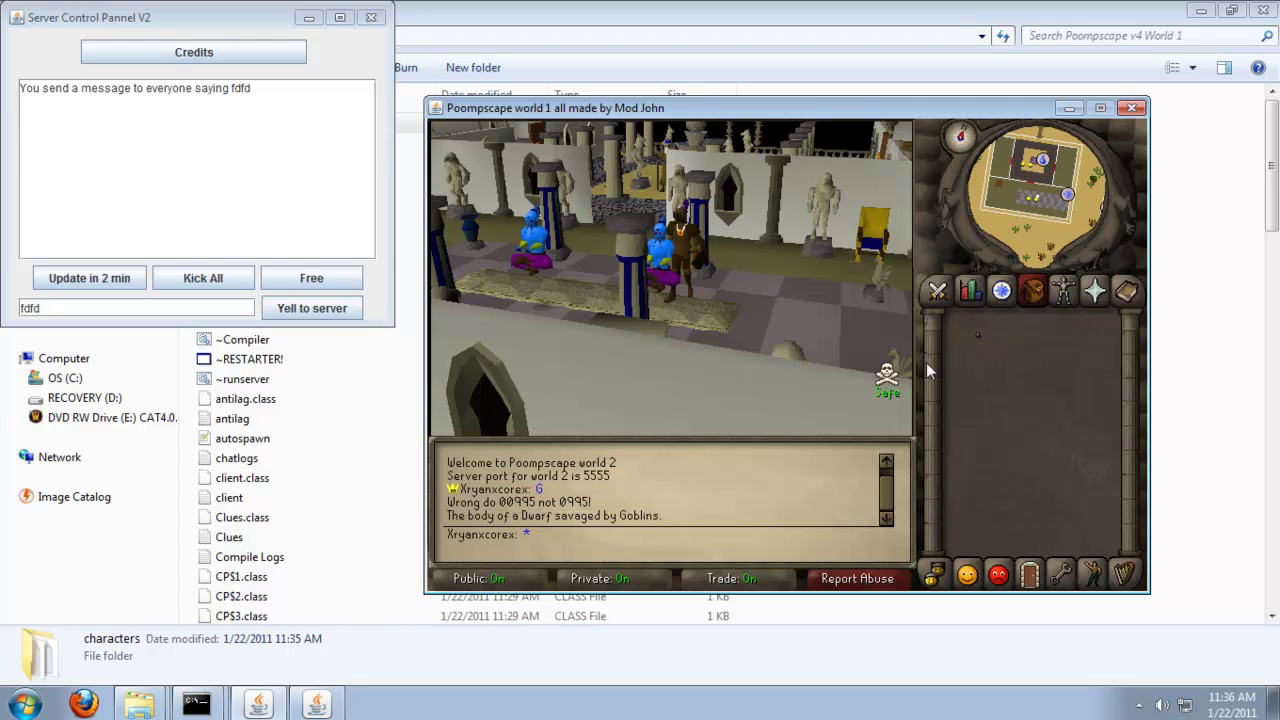
{"action": "key", "text": "Left"}
{"action": "key", "text": "Left"}
{"action": "key", "text": "Up"}
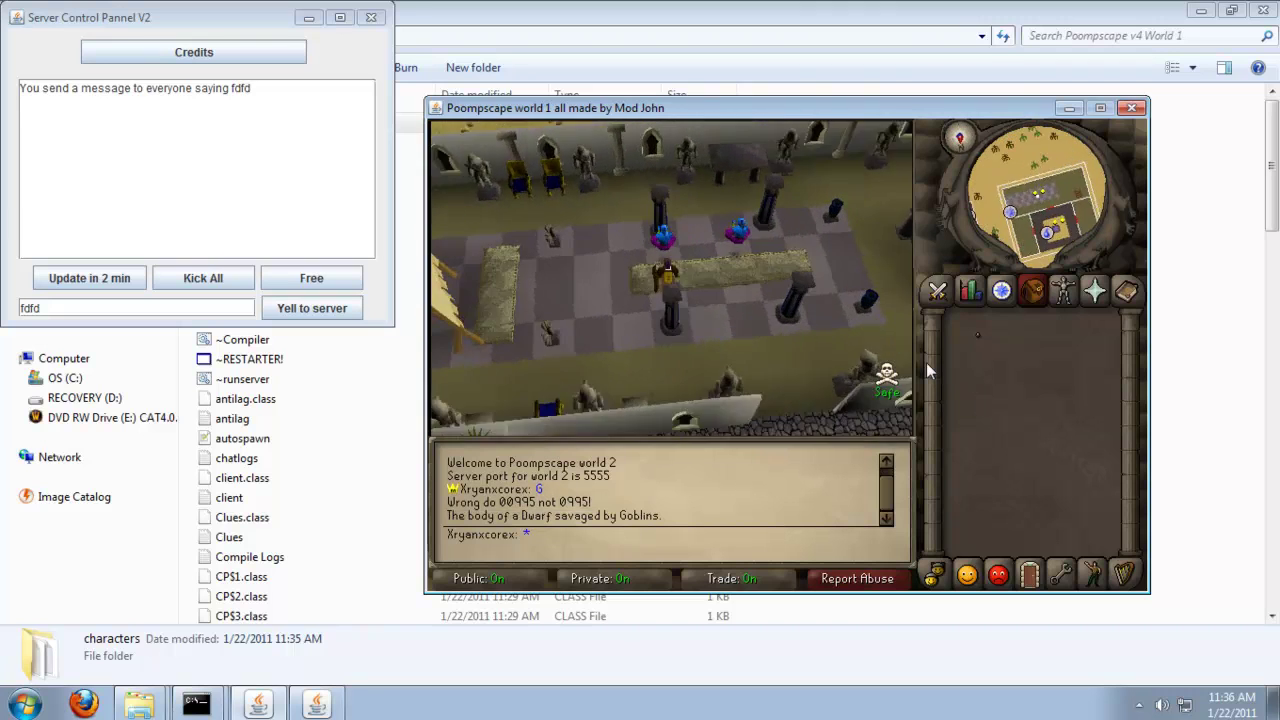
{"action": "key", "text": "Left"}
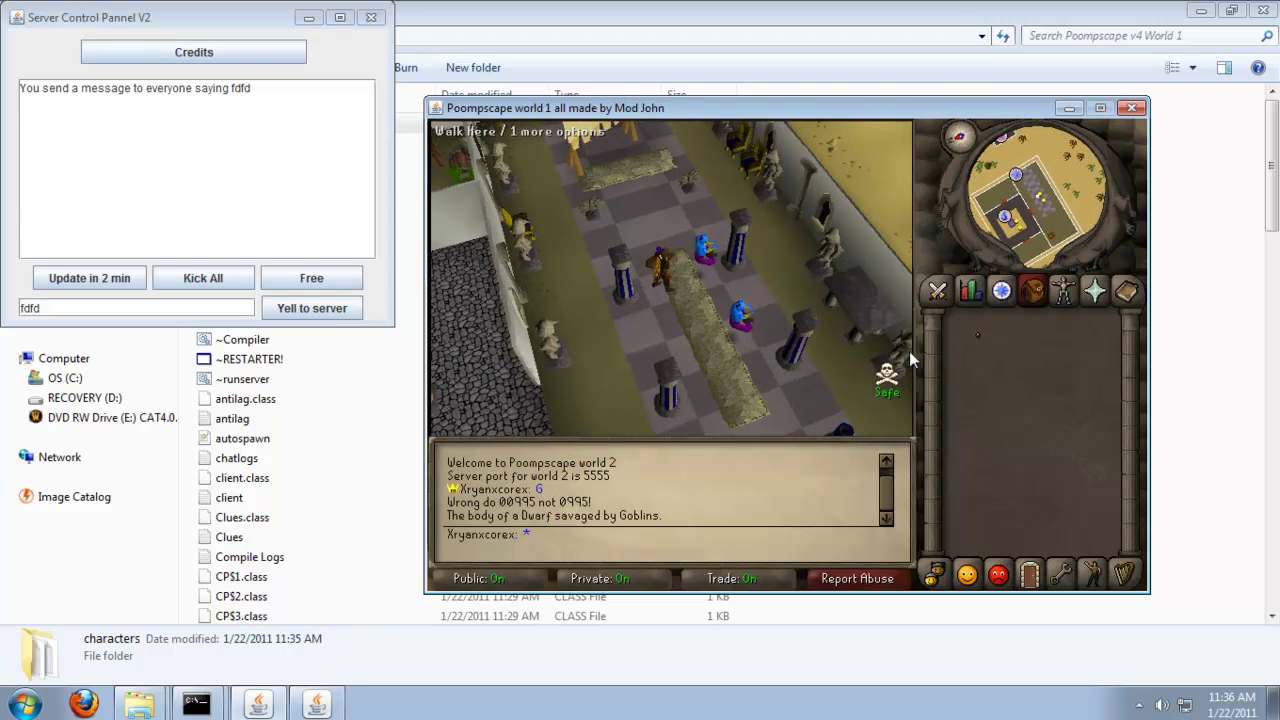
{"action": "left_click", "coordinate": [638, 162]}
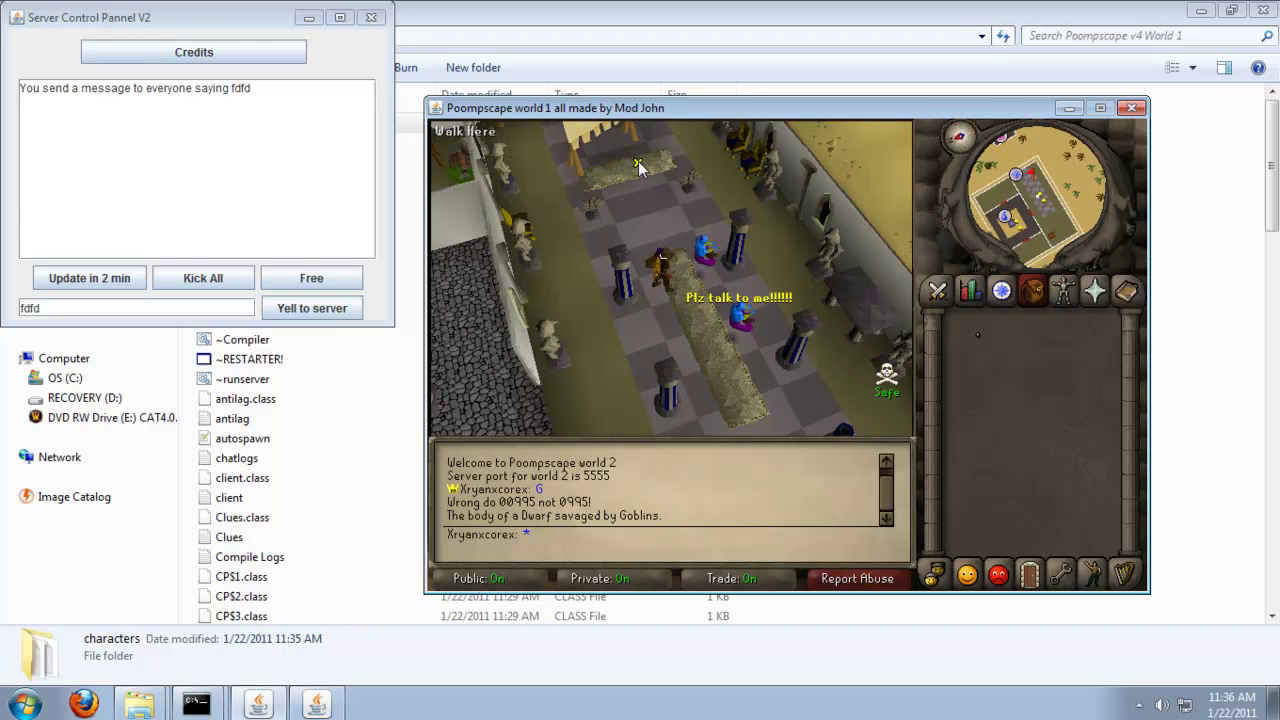